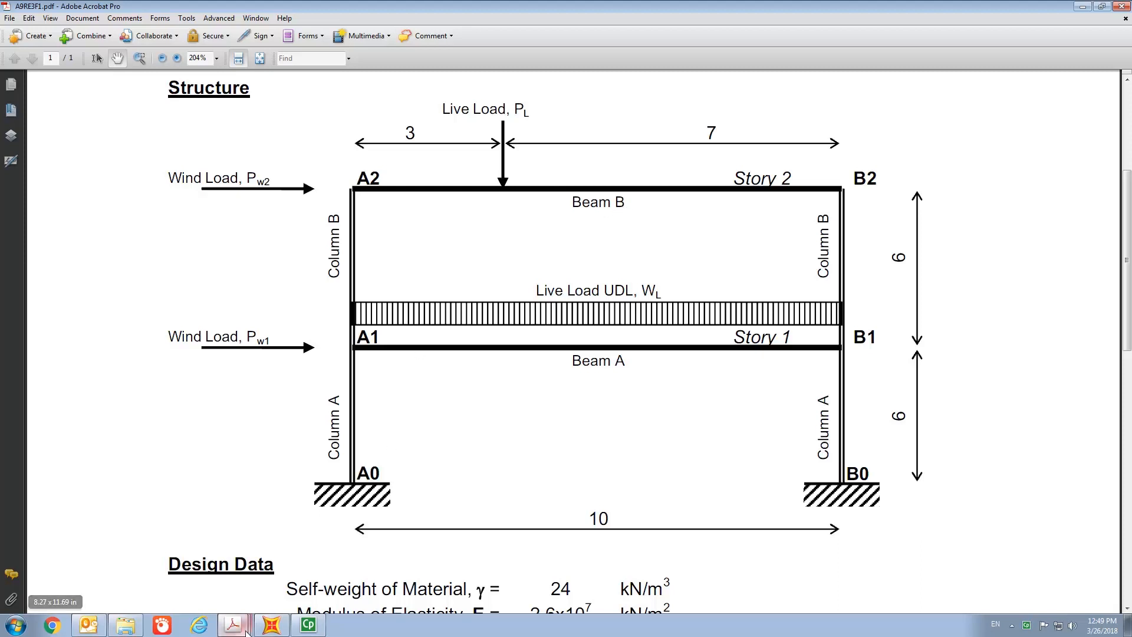
# - Switch to the RC Design Part 1 notes and examine the 3D reinforcement cage illustrations on page 5
pyautogui.moveTo(245, 629)
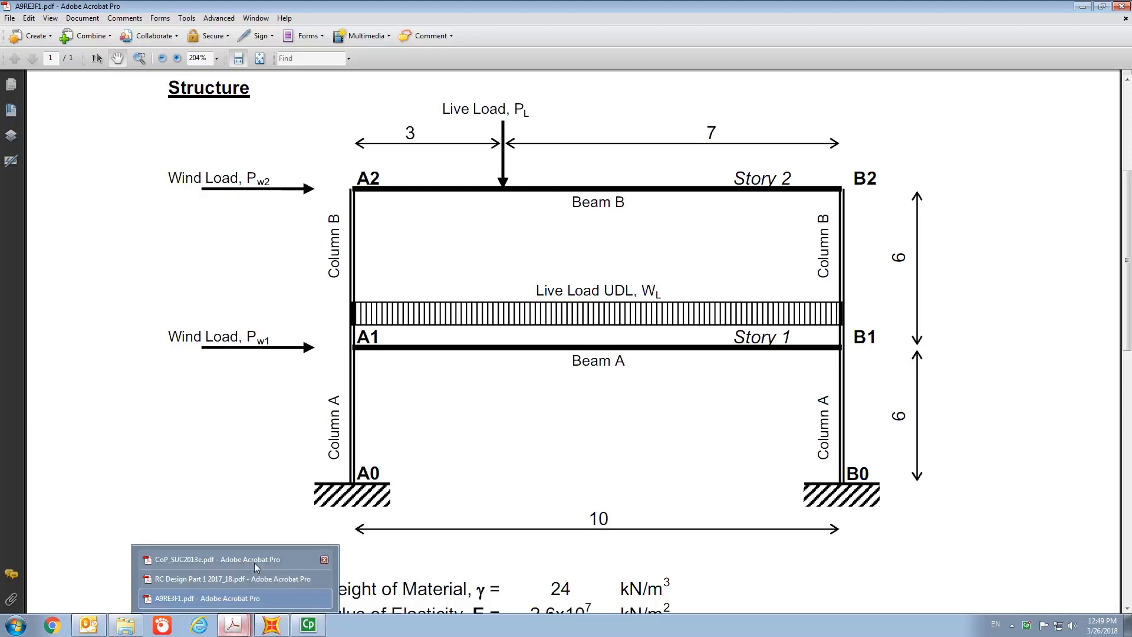
pyautogui.click(255, 581)
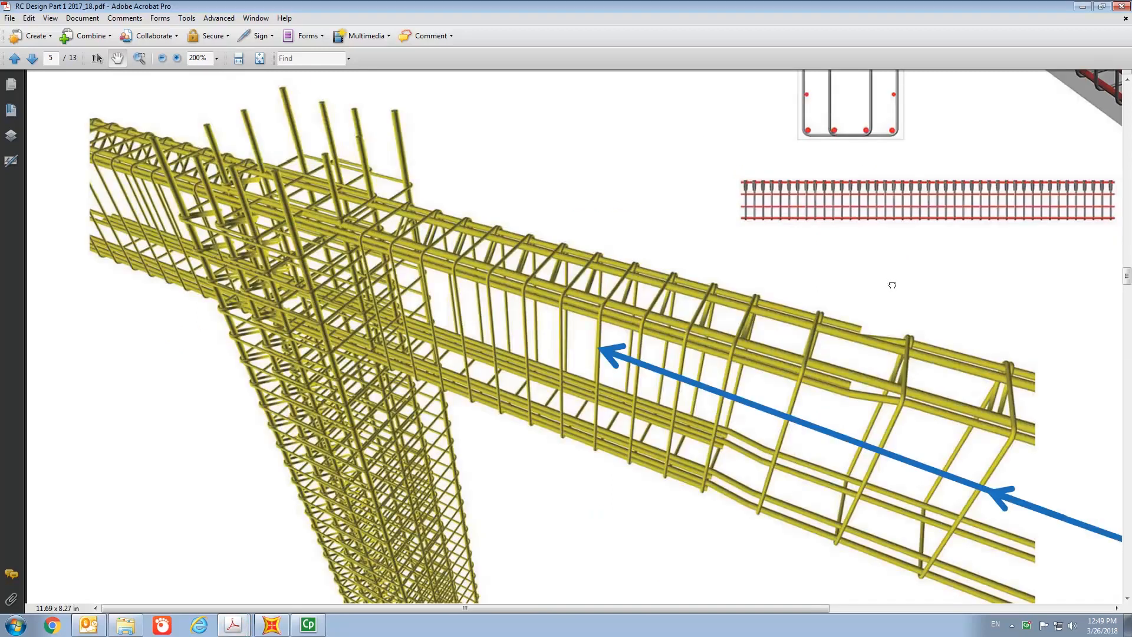
pyautogui.moveTo(890, 281); pyautogui.dragTo(310, 498)
pyautogui.moveTo(490, 364); pyautogui.dragTo(478, 492)
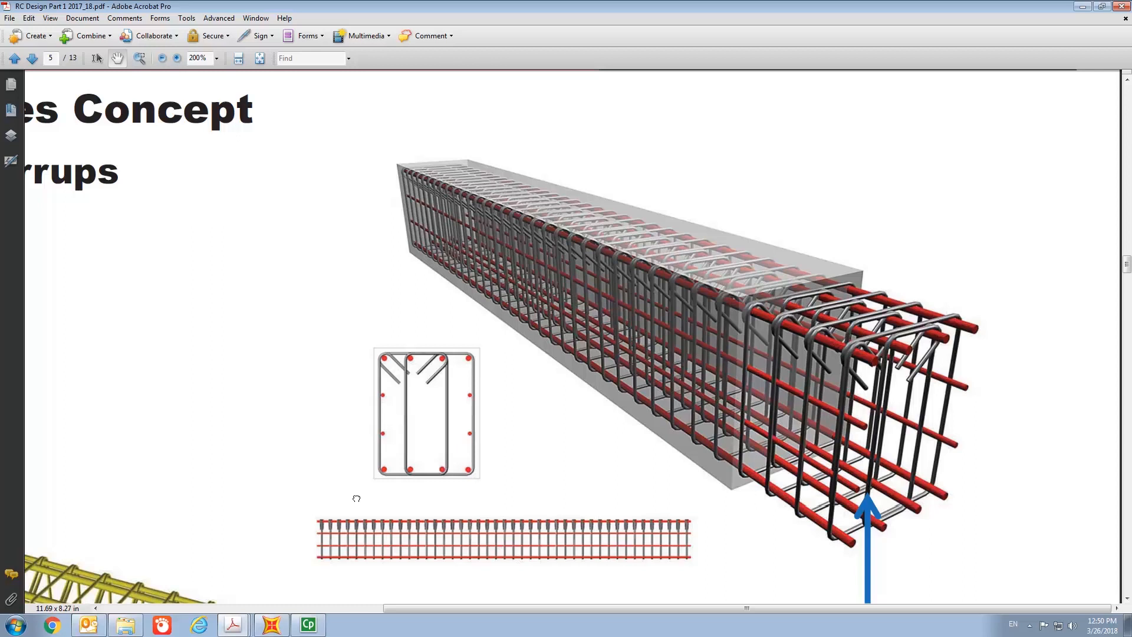
pyautogui.moveTo(356, 498); pyautogui.dragTo(607, 324)
pyautogui.moveTo(349, 498); pyautogui.dragTo(568, 266)
pyautogui.moveTo(481, 455); pyautogui.dragTo(481, 428)
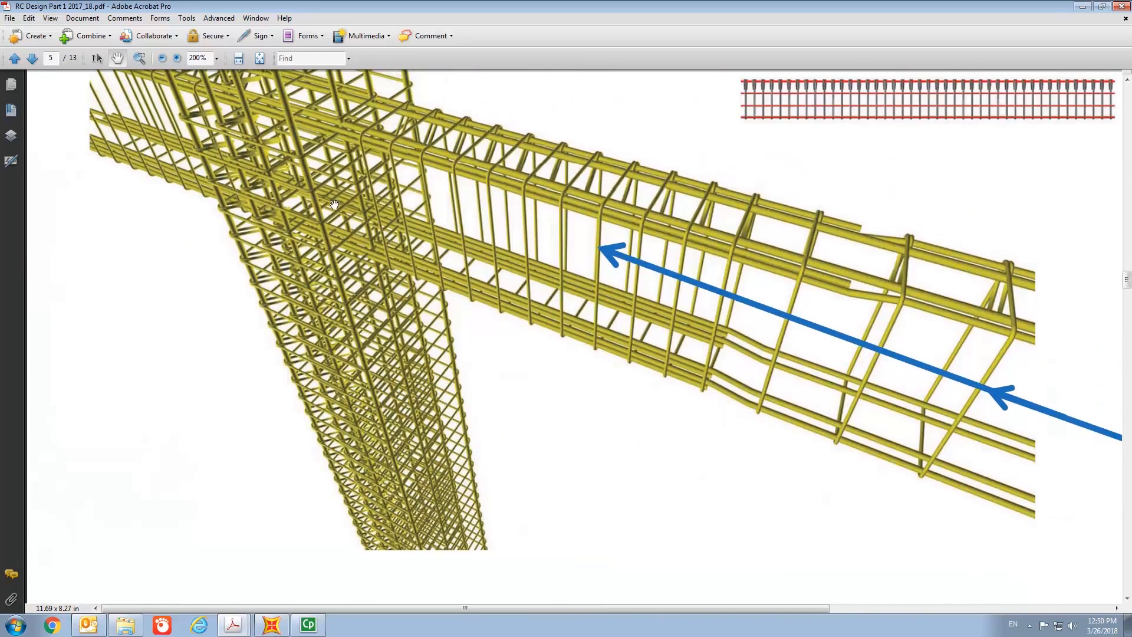
pyautogui.scroll(3, 330, 207)
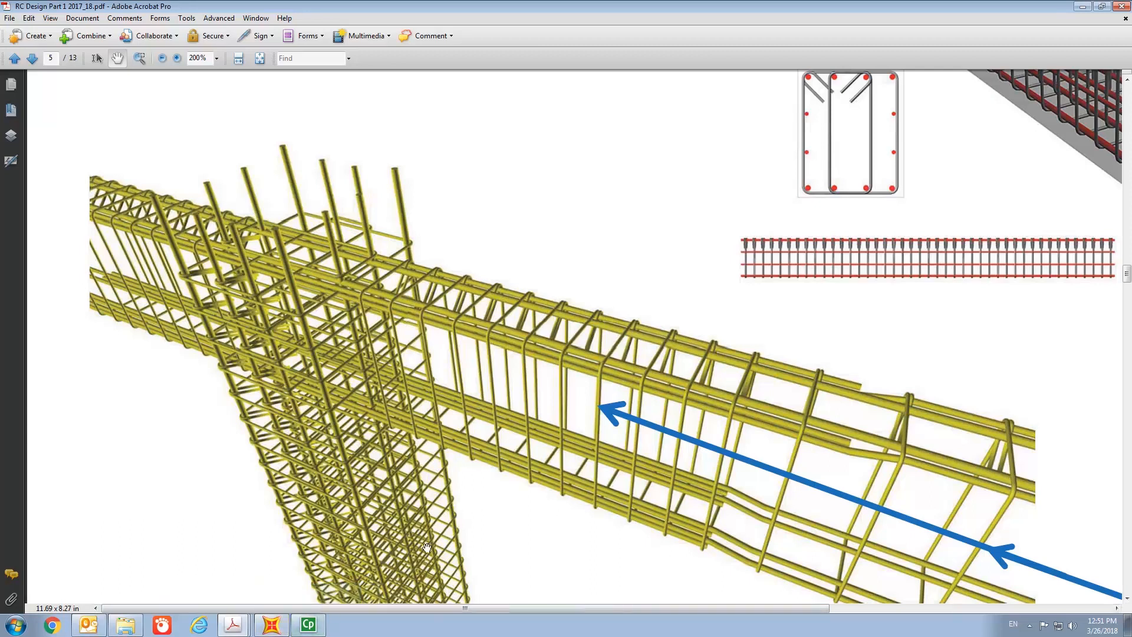
# - Switch to the Code of Practice for Structural Use of Concrete 2013 PDF and view its cover page whole
pyautogui.moveTo(243, 632)
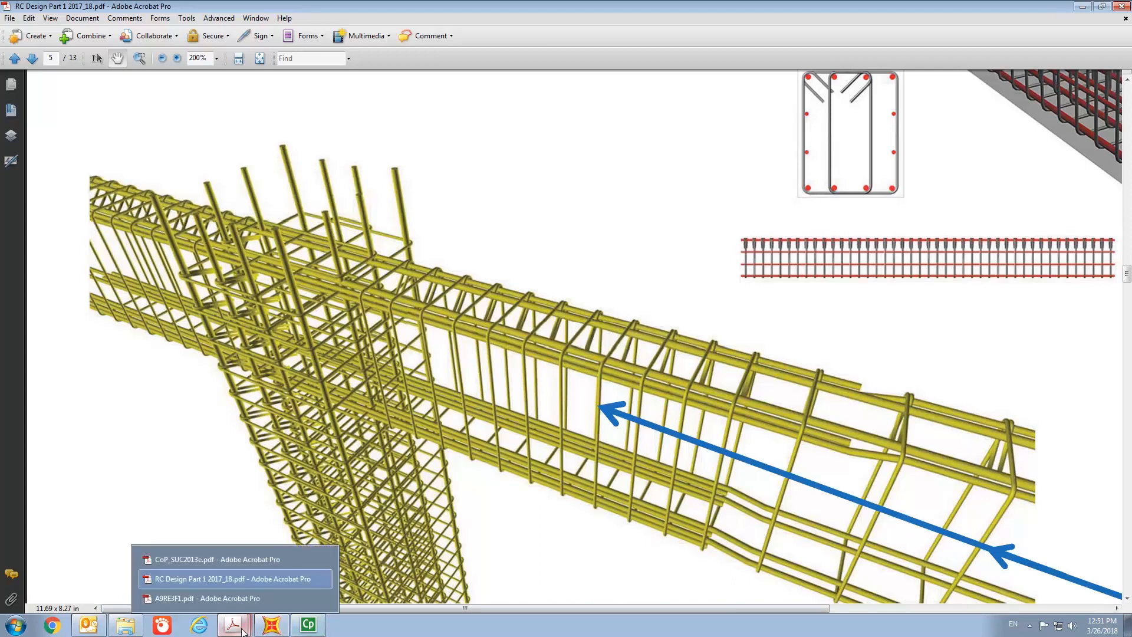
pyautogui.click(261, 554)
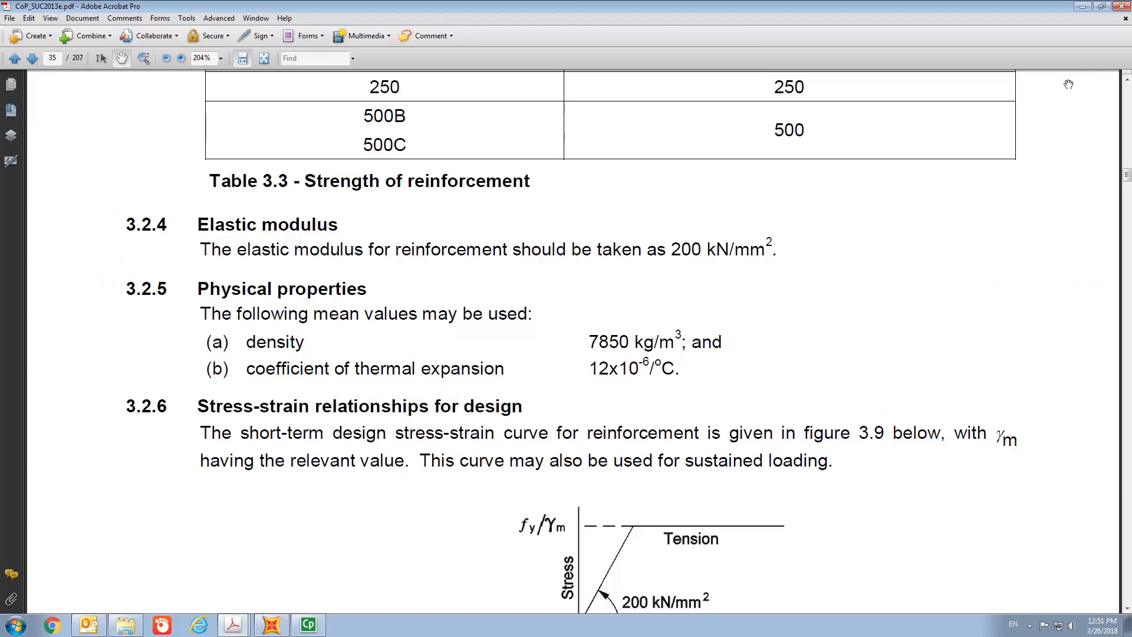
pyautogui.moveTo(1127, 175); pyautogui.dragTo(1125, 87)
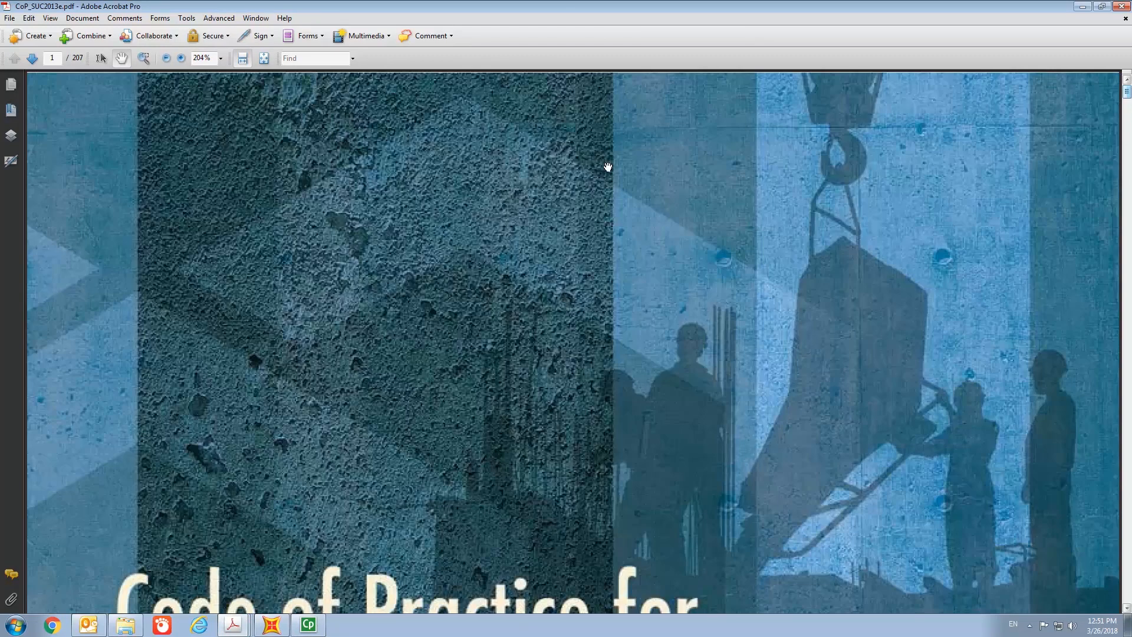
pyautogui.click(263, 58)
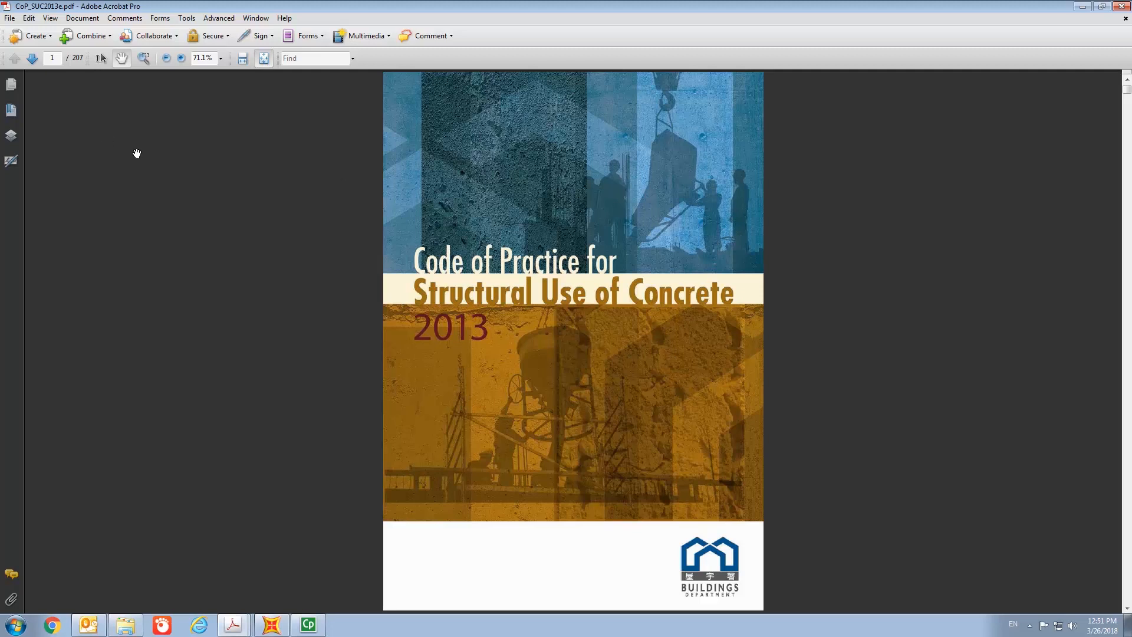
# - Jump to page 25 of the code and then to page 29
pyautogui.click(59, 55)
pyautogui.write('25')
pyautogui.press('Return')
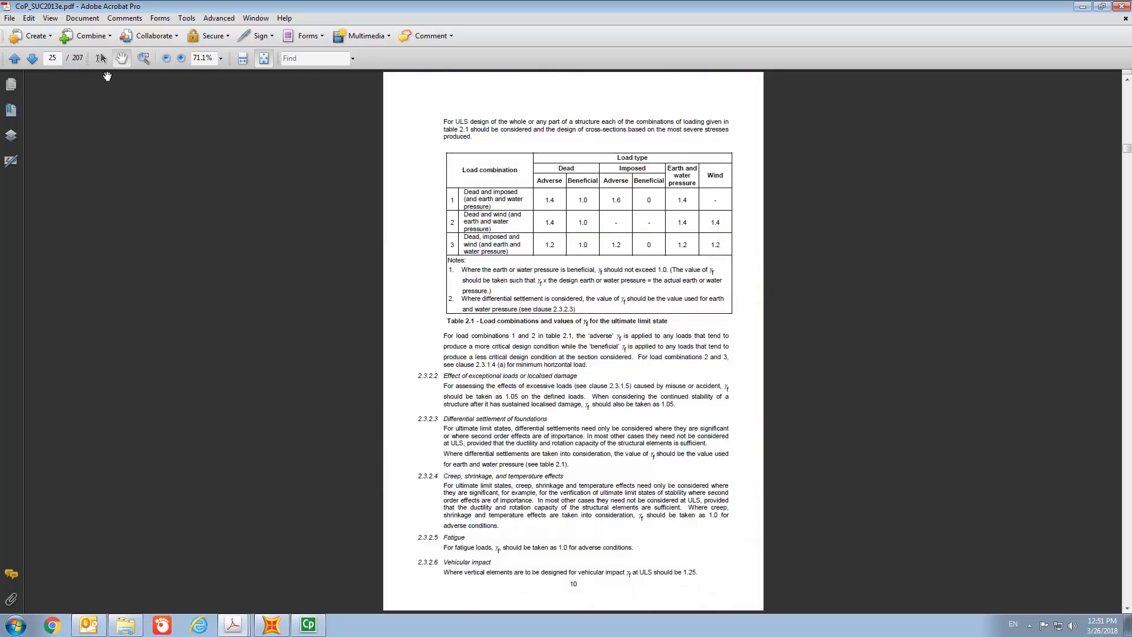
pyautogui.write('29')
pyautogui.press('Return')
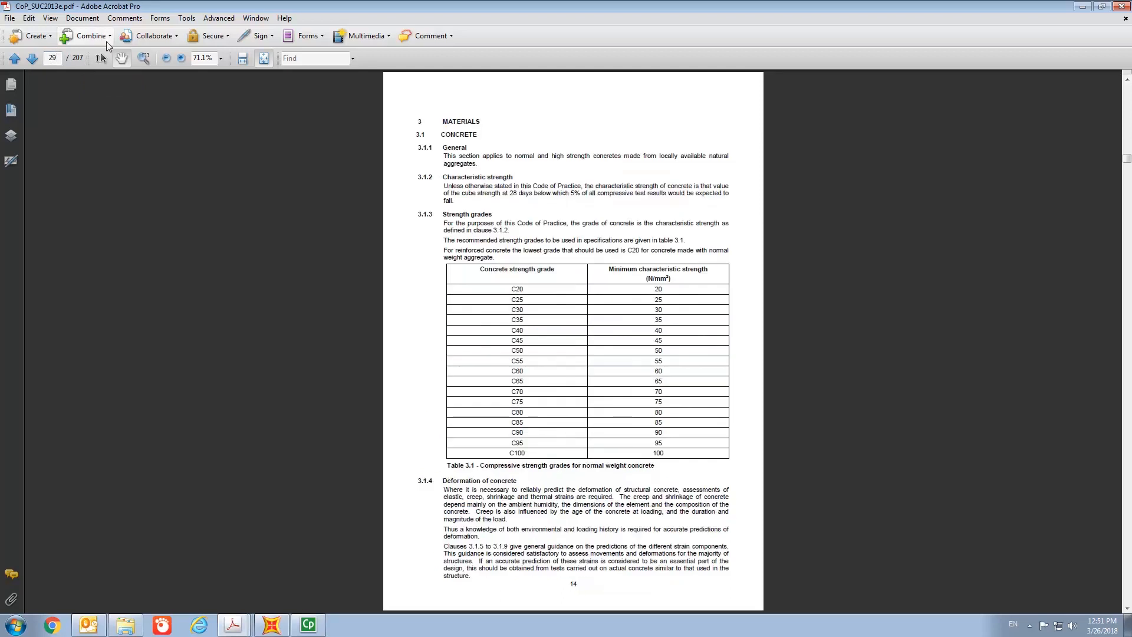
# - Zoom in and read through the concrete strength grade table and the elastic modulus table for each grade
pyautogui.click(242, 58)
pyautogui.scroll(-10, 506, 203)
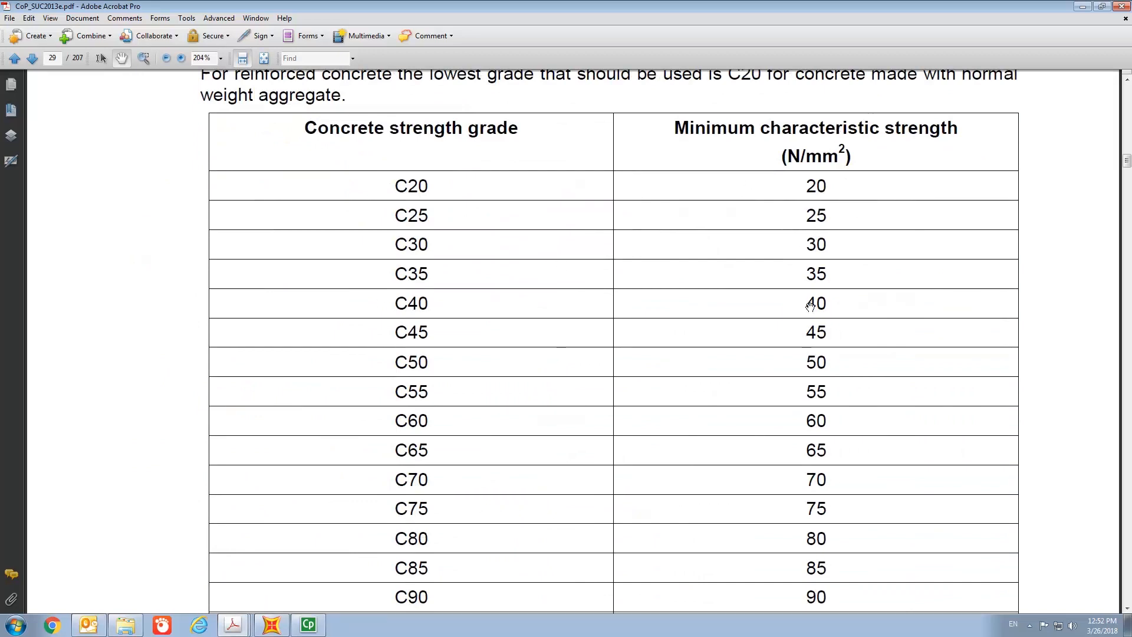
pyautogui.scroll(-4, 810, 305)
pyautogui.scroll(-6, 813, 309)
pyautogui.scroll(-10, 814, 309)
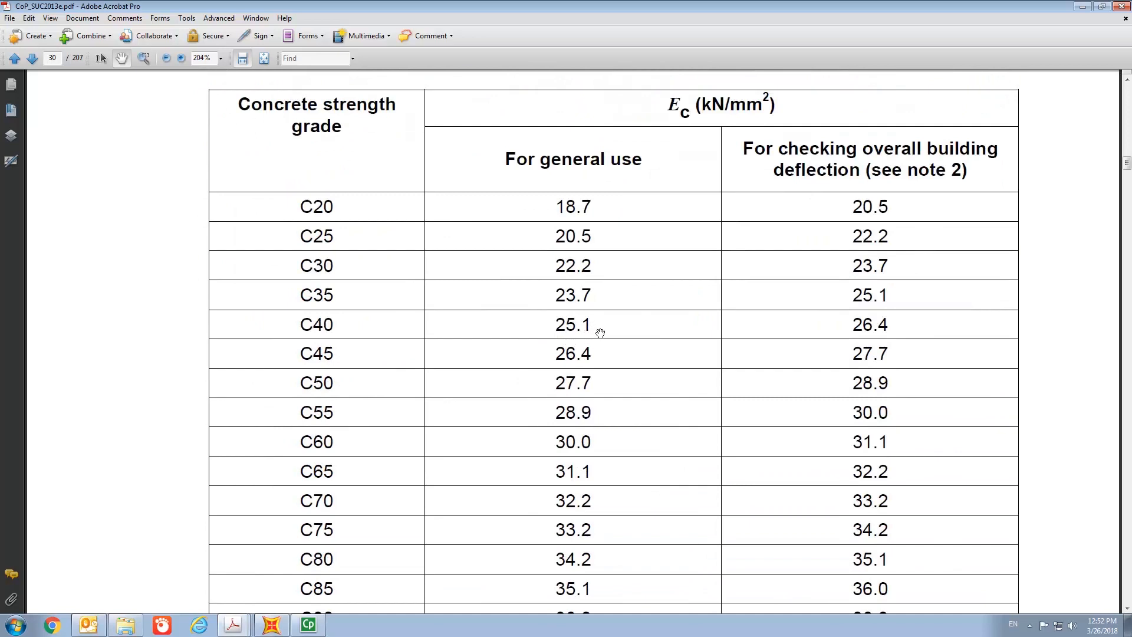
# - Go to page 42 and read the exposure conditions and the nominal cover table
pyautogui.click(59, 59)
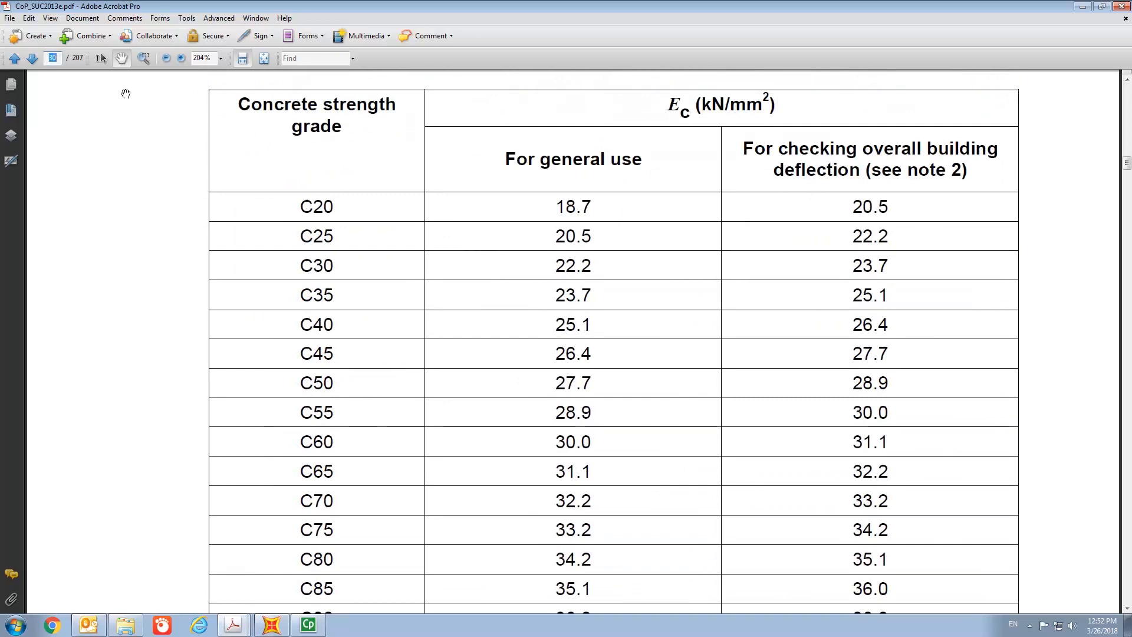
pyautogui.write('42')
pyautogui.press('Return')
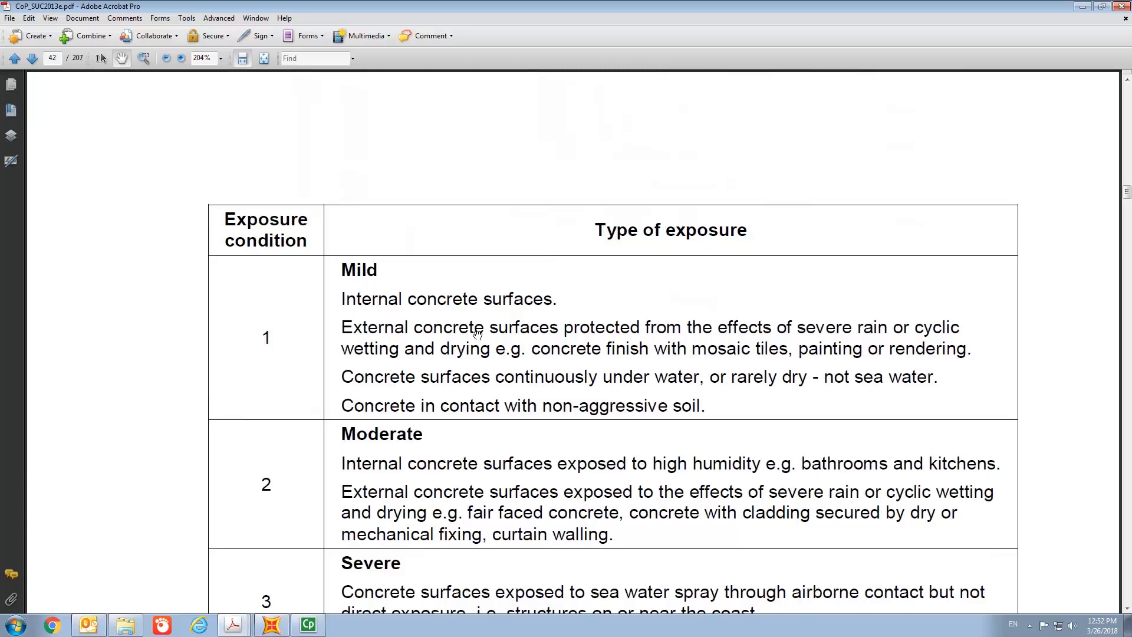
pyautogui.scroll(-15, 478, 335)
pyautogui.scroll(-20, 478, 335)
pyautogui.scroll(-12, 478, 335)
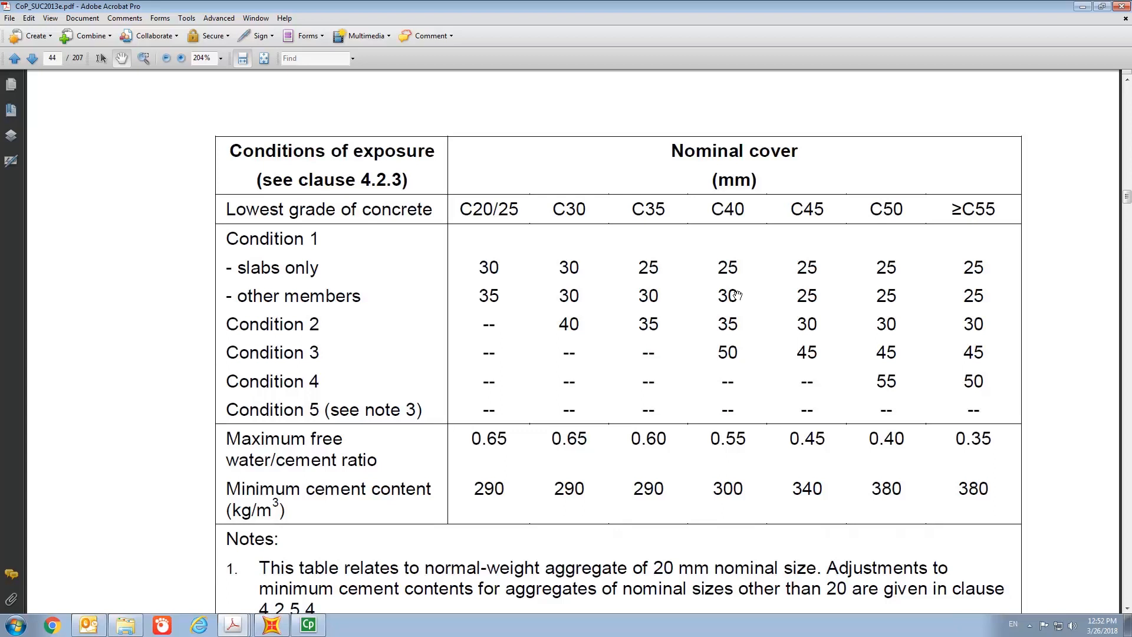
pyautogui.scroll(1, 737, 294)
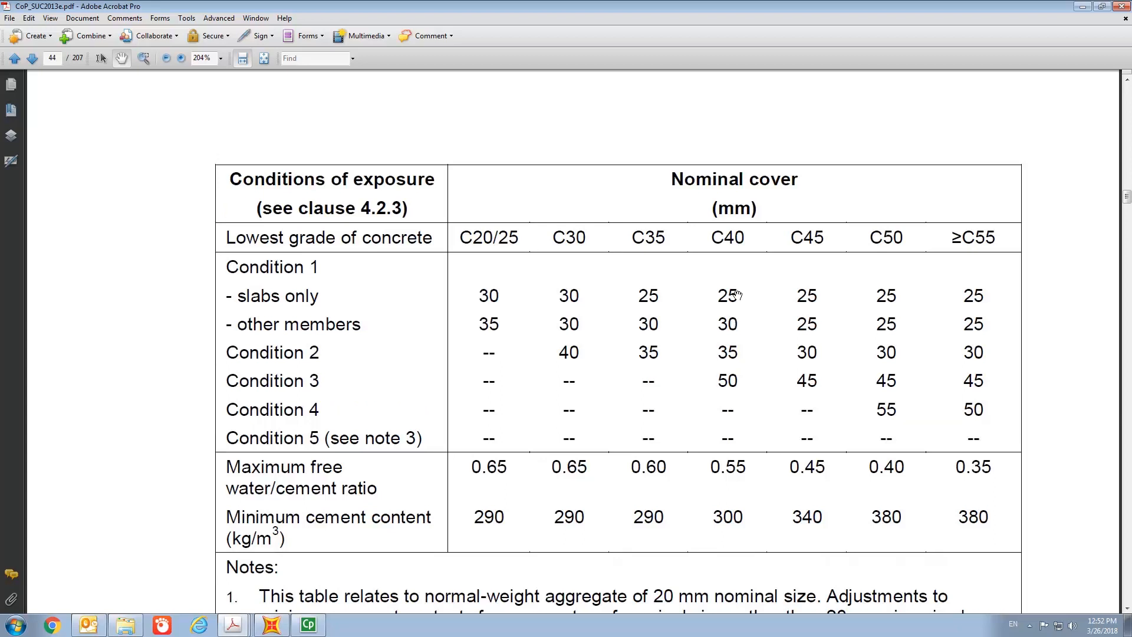
# - Return to page 29 and review the concrete strength grades table
pyautogui.click(56, 58)
pyautogui.write('29')
pyautogui.press('Return')
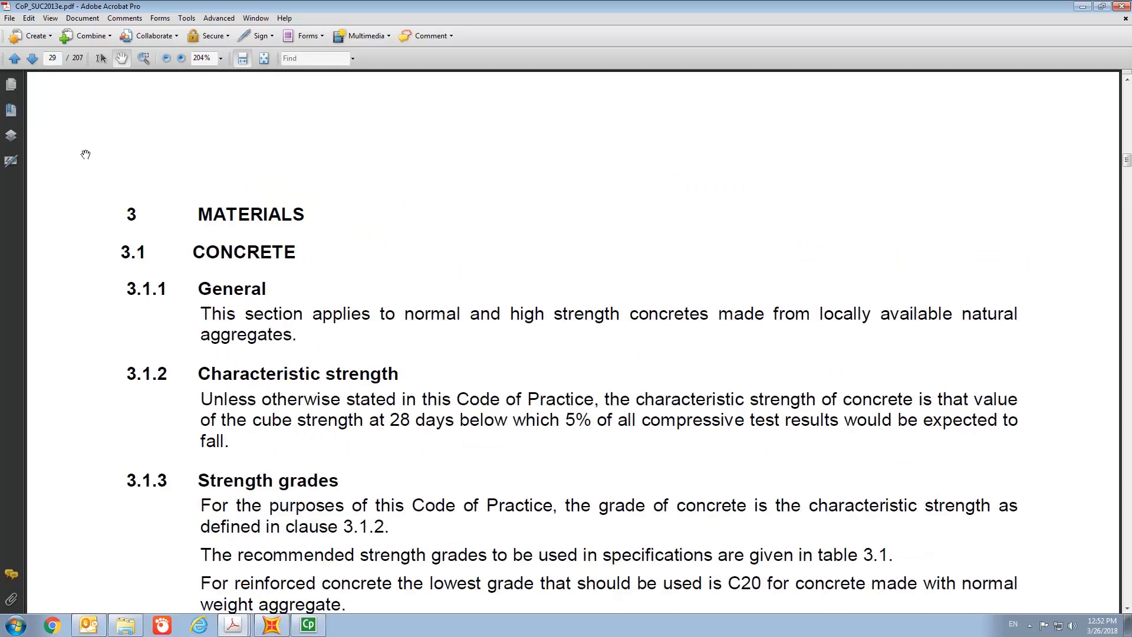
pyautogui.scroll(-6, 171, 141)
pyautogui.scroll(-2, 177, 144)
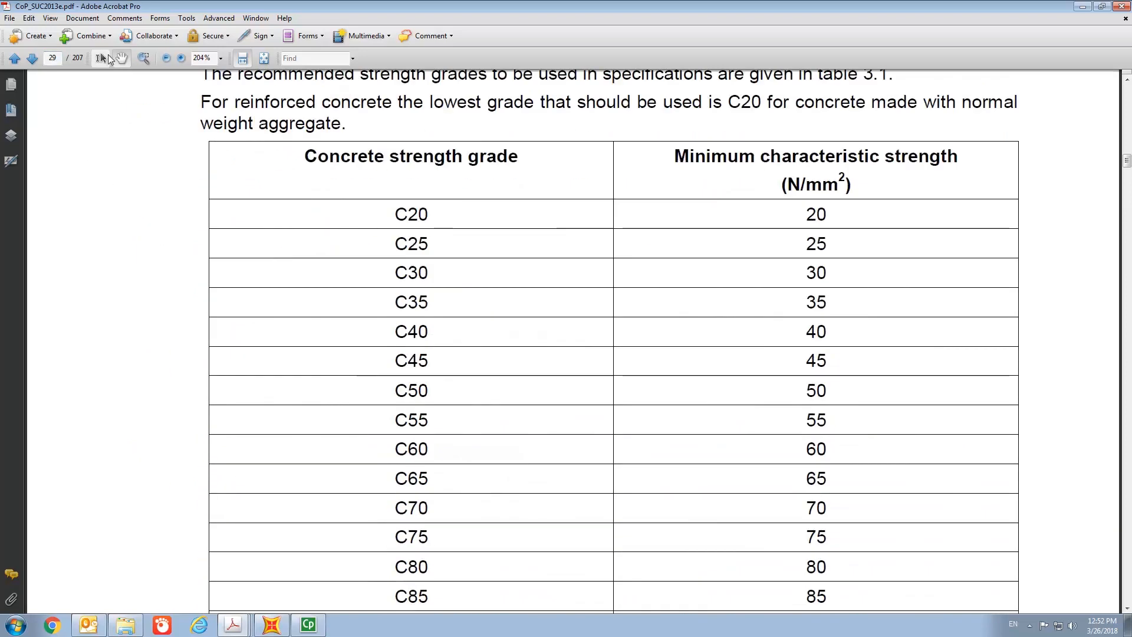
# - Go to page 35 and read the reinforcement strength, elastic modulus and physical properties
pyautogui.click(55, 58)
pyautogui.write('35')
pyautogui.press('Return')
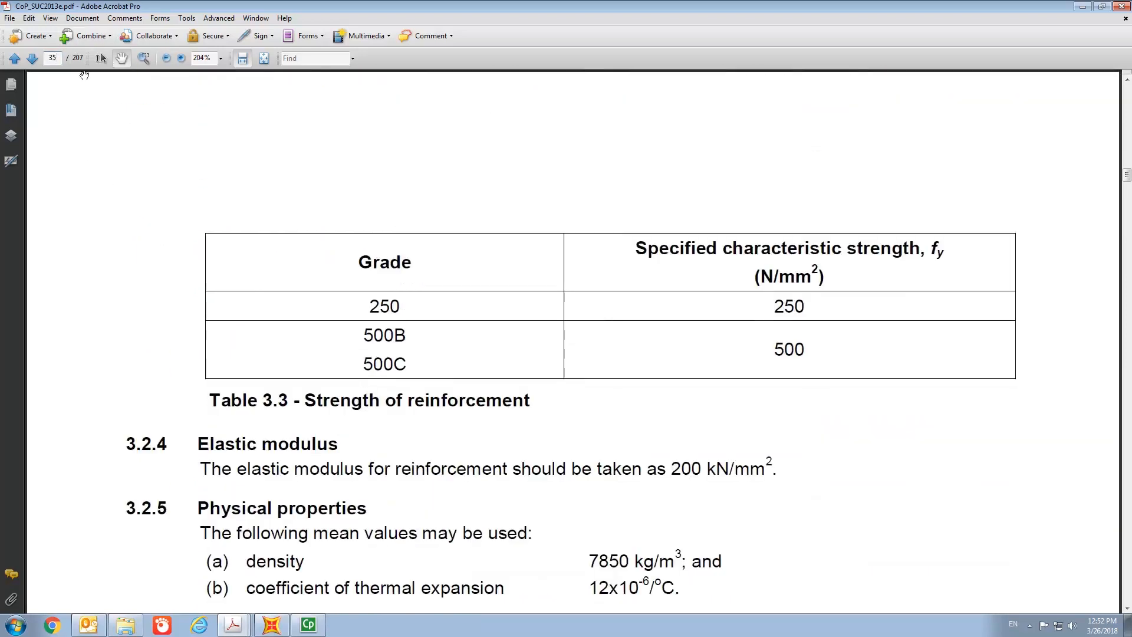
pyautogui.scroll(-1, 85, 75)
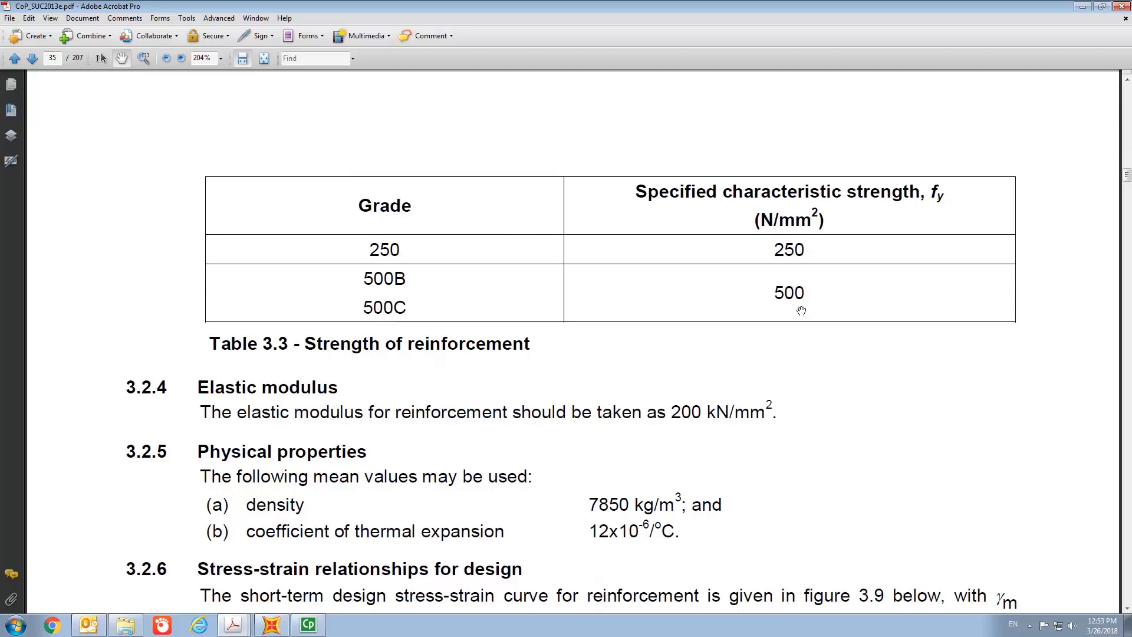
pyautogui.scroll(-3, 801, 311)
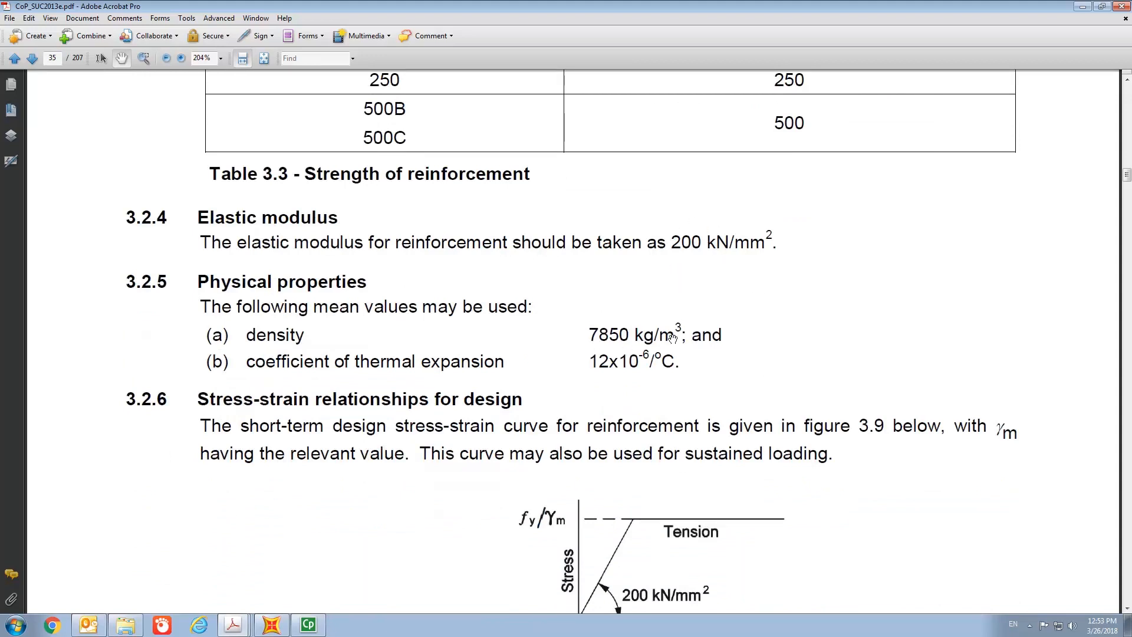
# - Go to page 25 and read the ultimate limit state load combination factors table
pyautogui.click(53, 58)
pyautogui.write('25')
pyautogui.press('Return')
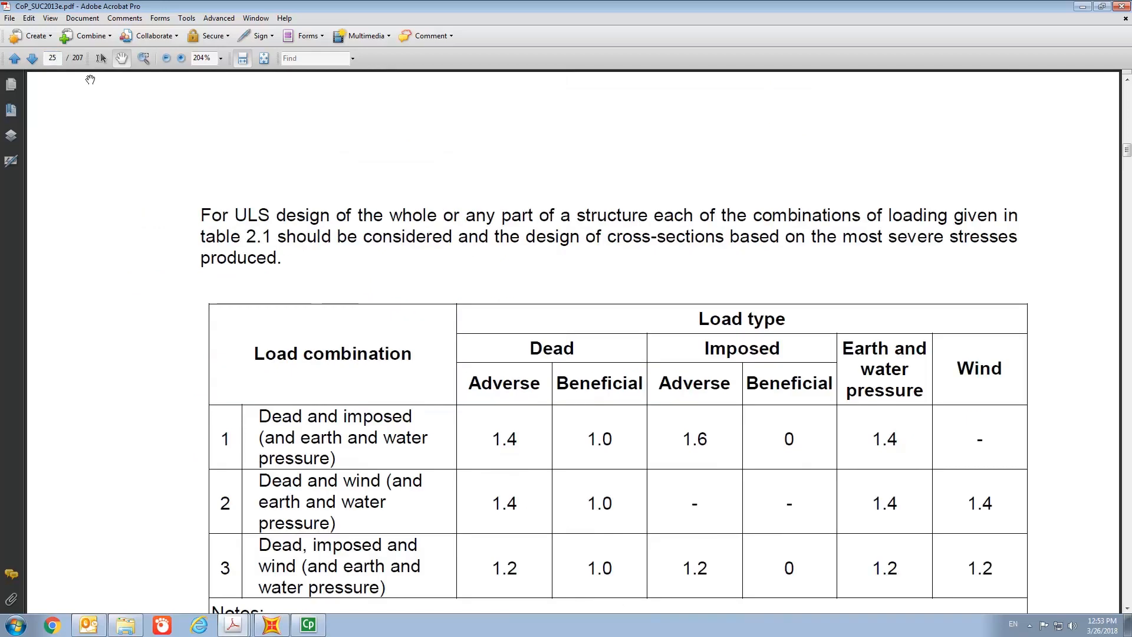
pyautogui.press('Down')
pyautogui.press('Down')
pyautogui.press('Down')
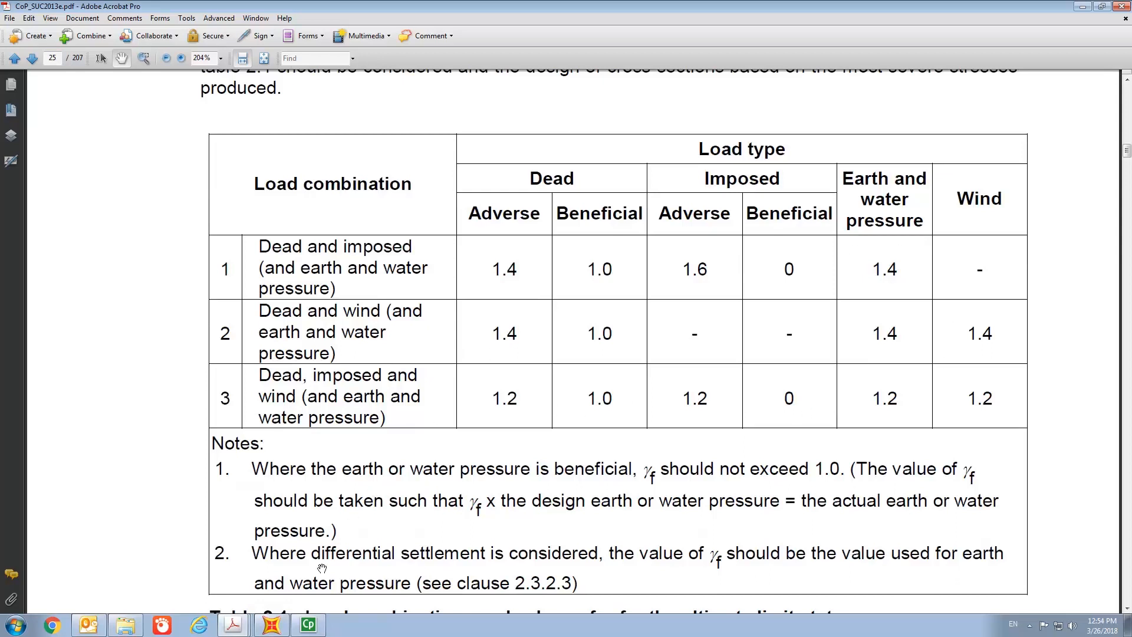
# - Switch to SAP2000 and cancel the open rebar material property dialogs
pyautogui.moveTo(280, 631)
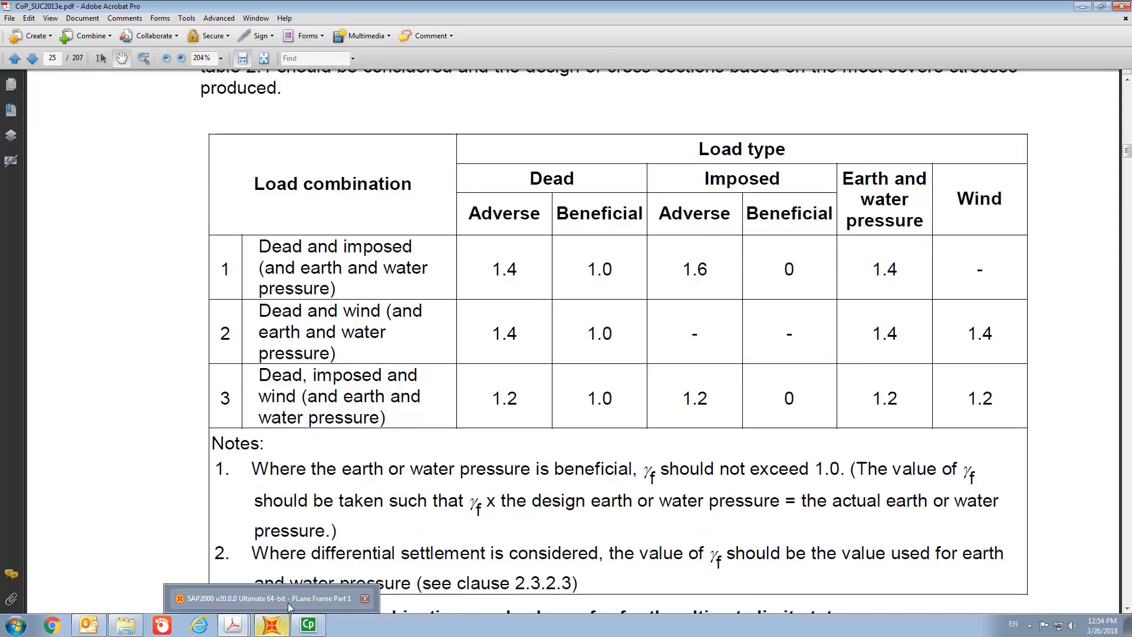
pyautogui.click(287, 603)
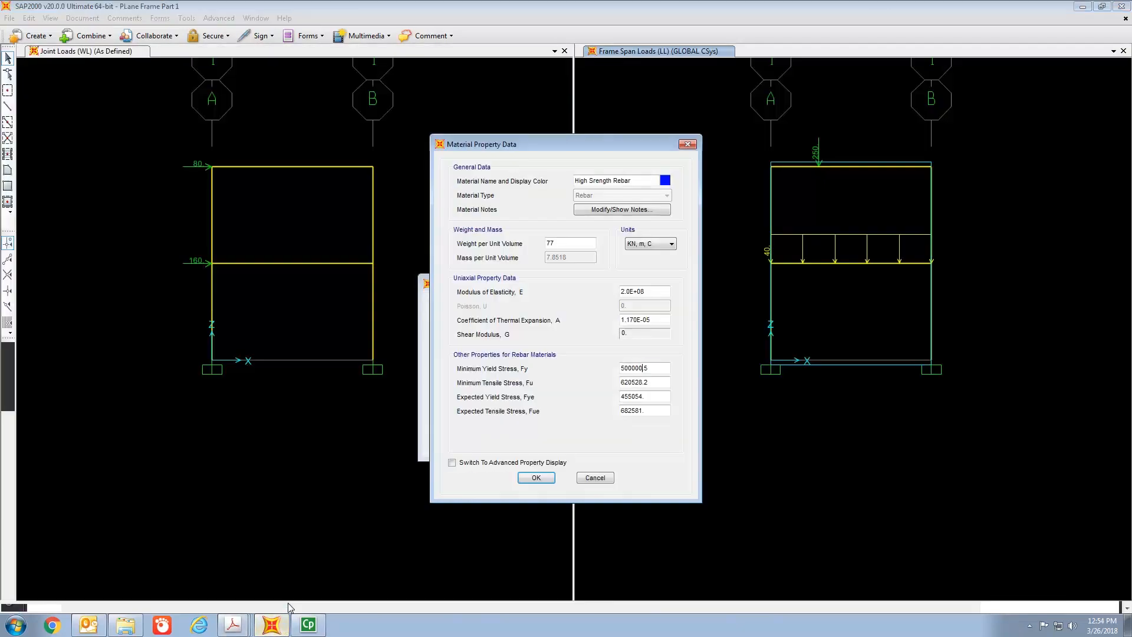
pyautogui.click(594, 479)
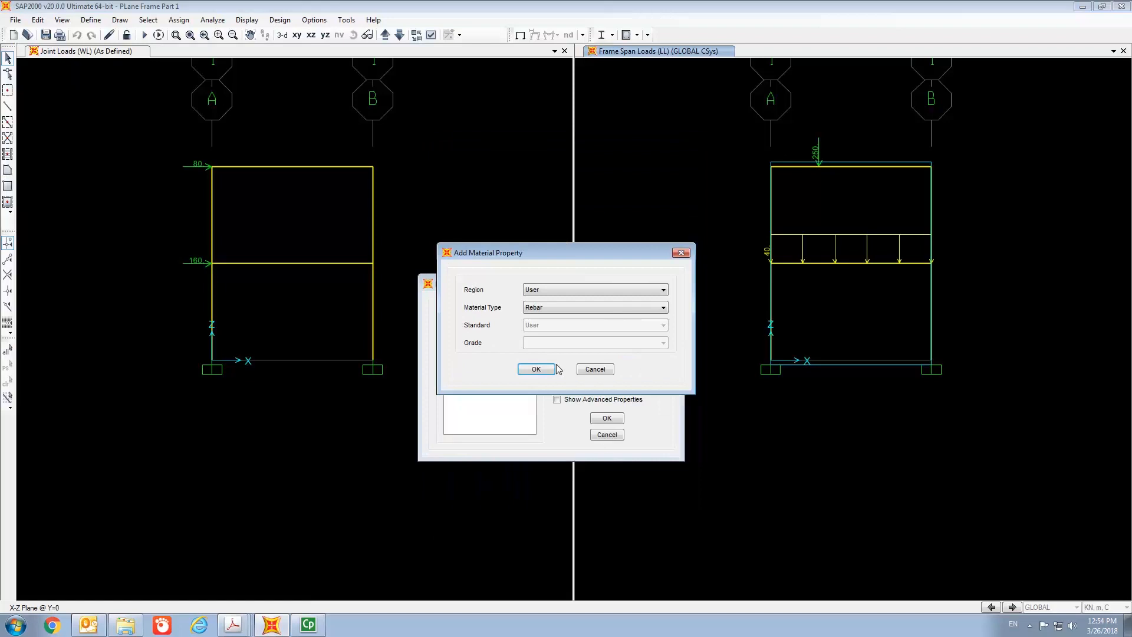
pyautogui.click(595, 369)
pyautogui.click(608, 434)
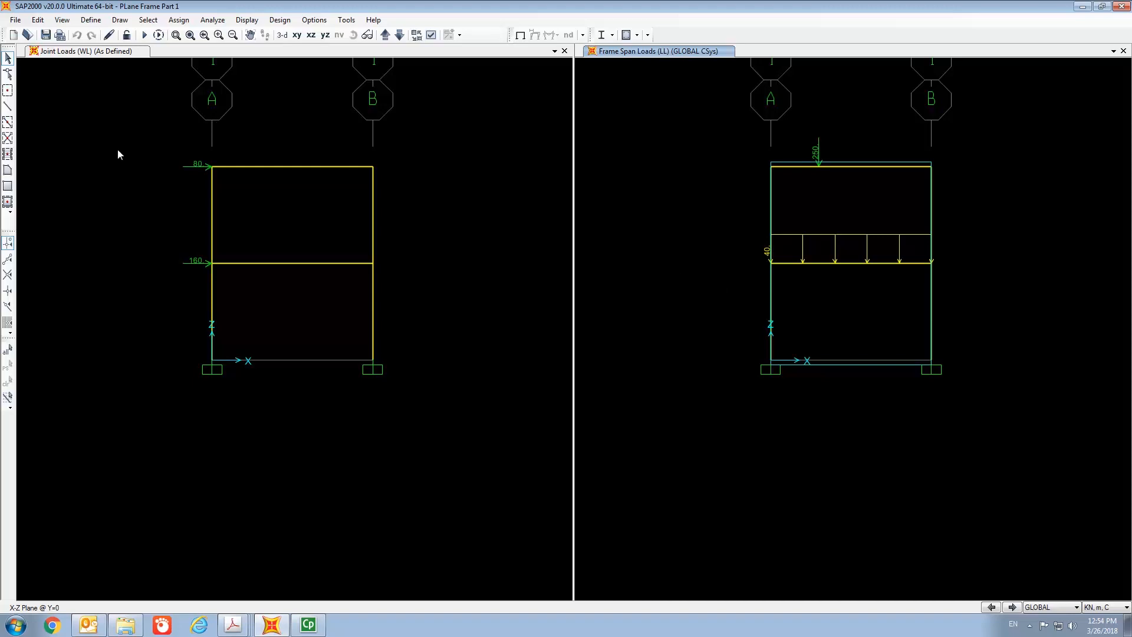
# - Modify the Grade 40 material, setting weight per unit volume to 24.5 and modulus of elasticity to 25100000
pyautogui.click(93, 22)
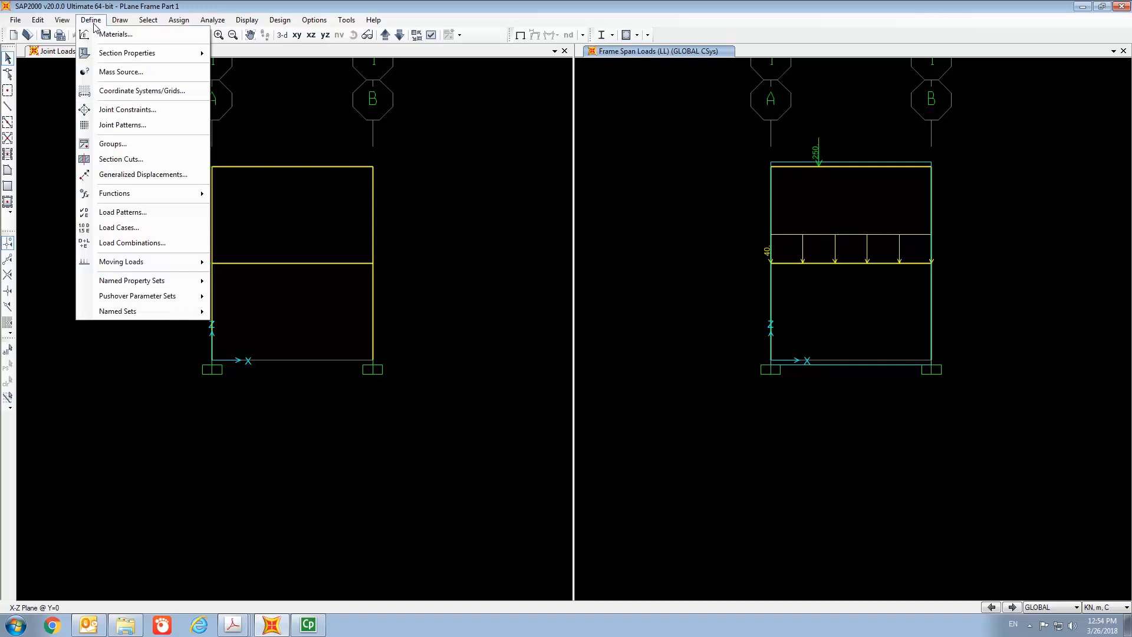
pyautogui.click(107, 35)
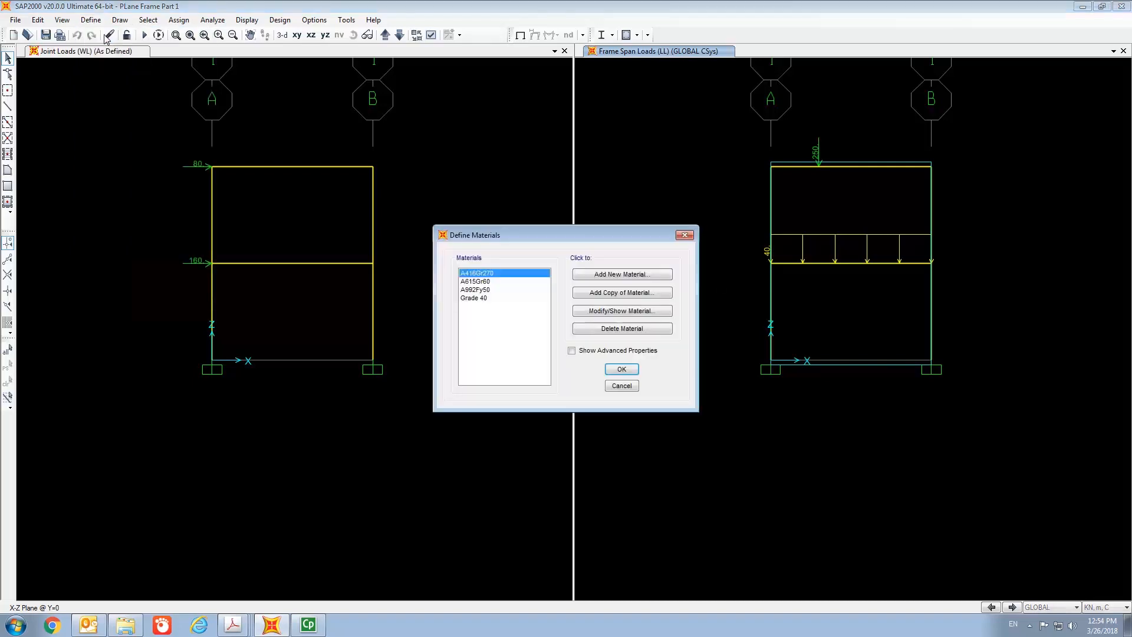
pyautogui.click(490, 297)
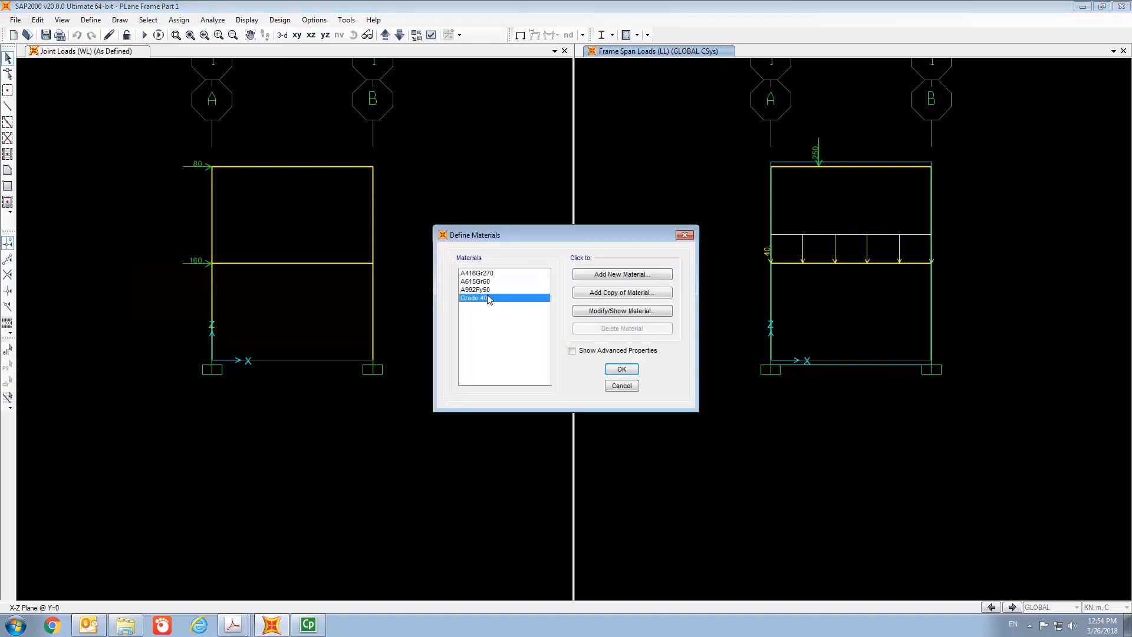
pyautogui.click(620, 312)
pyautogui.click(570, 243)
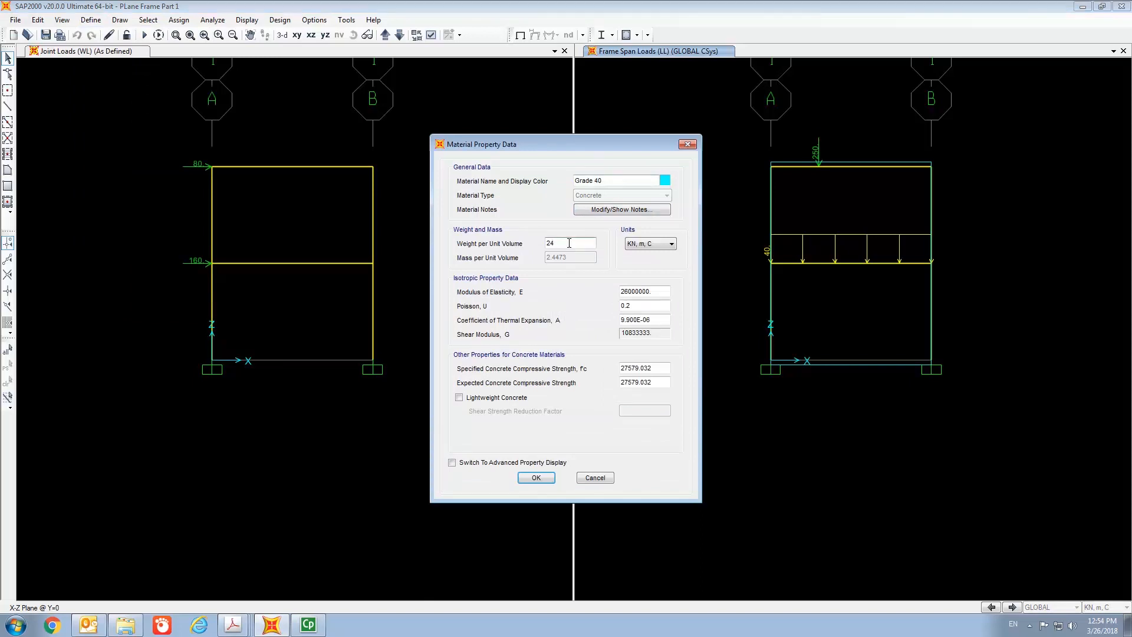
pyautogui.write('5')
pyautogui.click(671, 292)
pyautogui.write('5')
# - Set the specified concrete compressive strength Fc to 40000 and confirm the material changes
pyautogui.click(660, 370)
pyautogui.press('BackSpace')
pyautogui.press('BackSpace')
pyautogui.press('BackSpace')
pyautogui.press('BackSpace')
pyautogui.press('BackSpace')
pyautogui.press('BackSpace')
pyautogui.press('BackSpace')
pyautogui.press('BackSpace')
pyautogui.press('BackSpace')
pyautogui.write('40000')
pyautogui.click(530, 477)
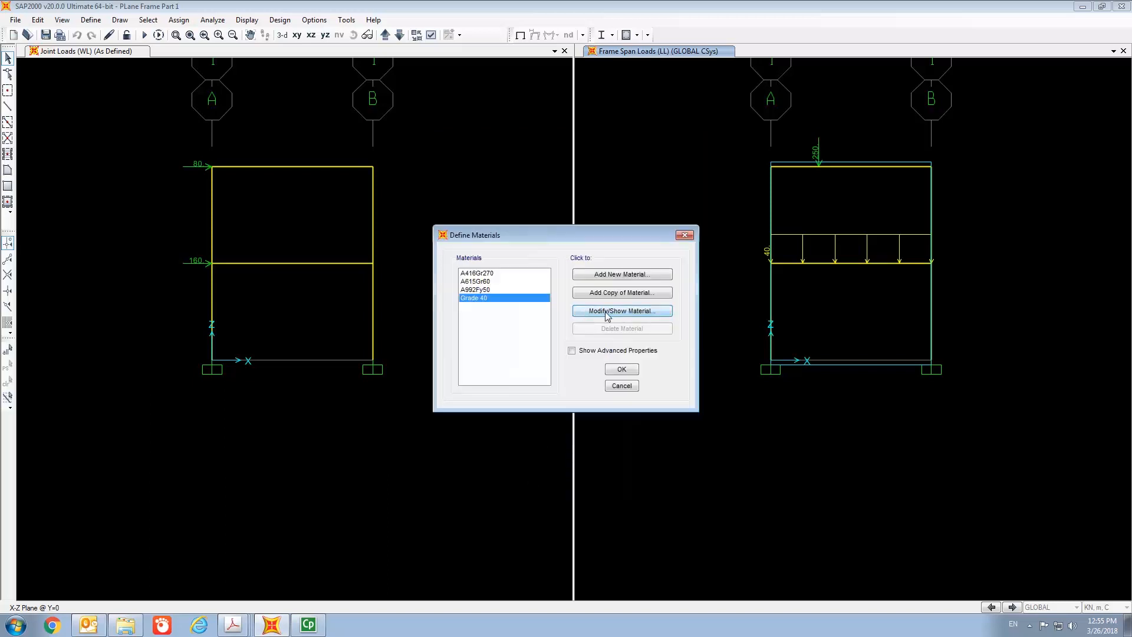
# - Reopen the Grade 40 material to check its properties and close it
pyautogui.click(616, 313)
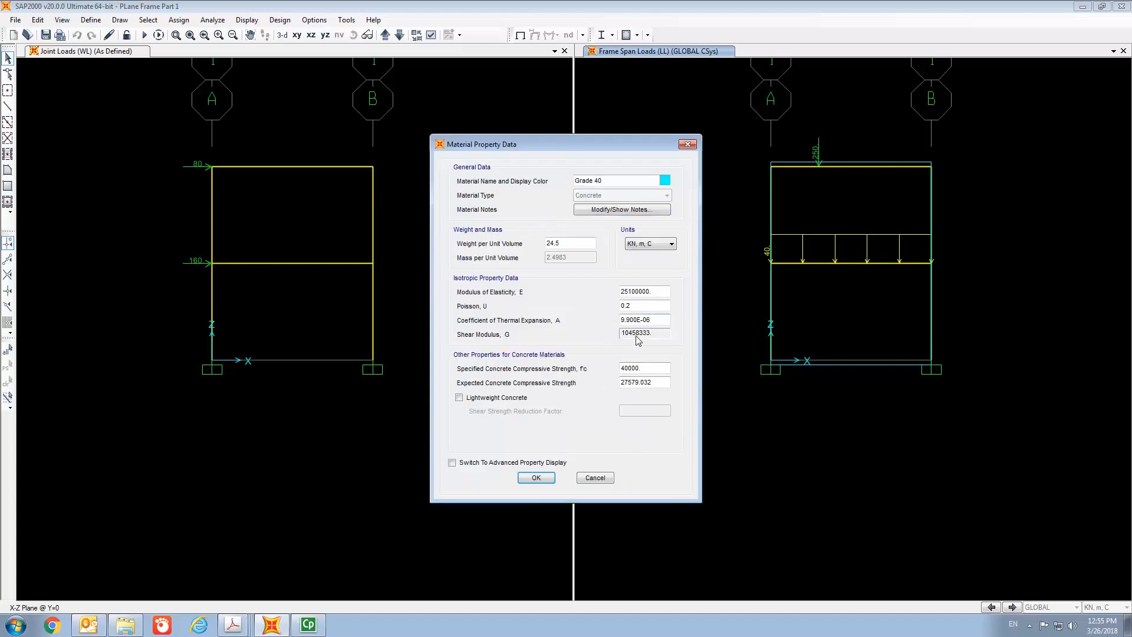
pyautogui.click(541, 480)
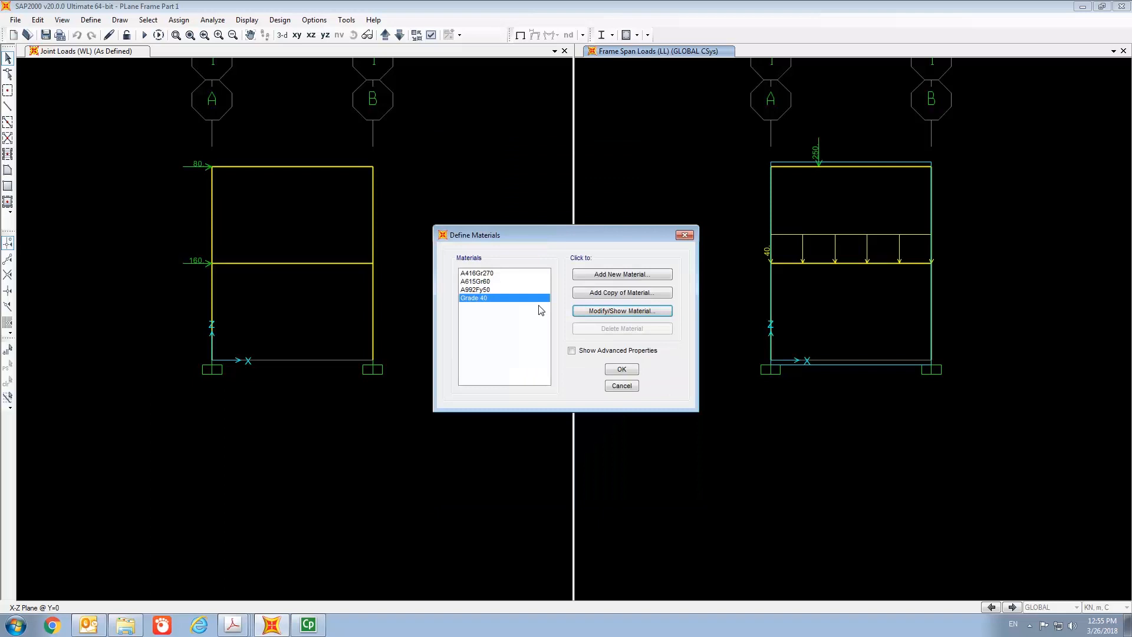
# - Add a new user-defined material of type Rebar
pyautogui.click(619, 276)
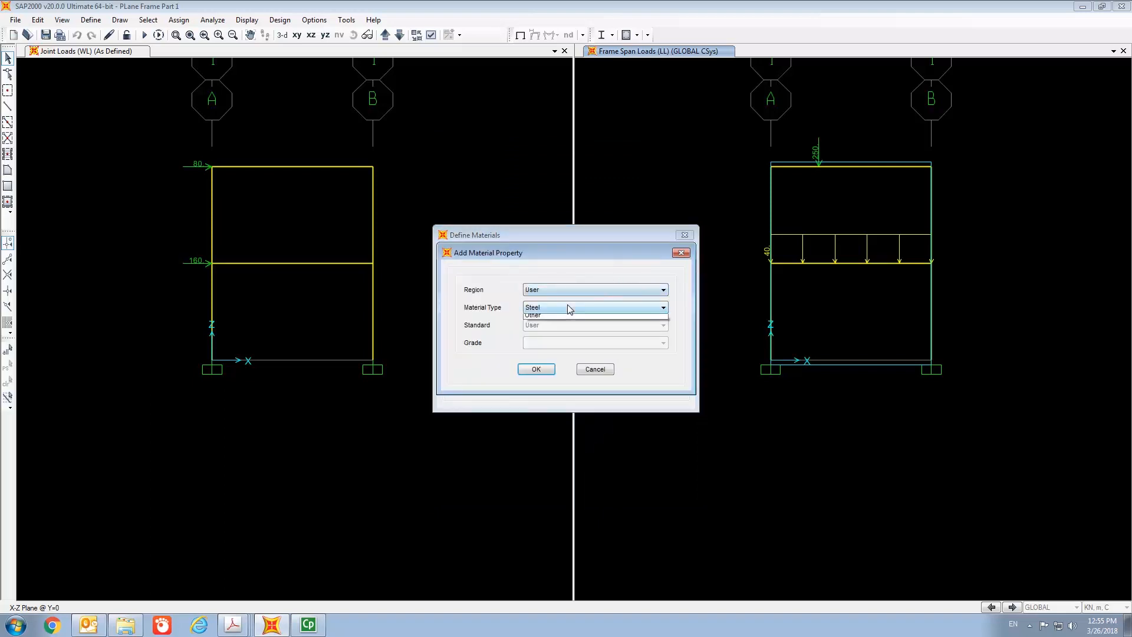
pyautogui.click(568, 305)
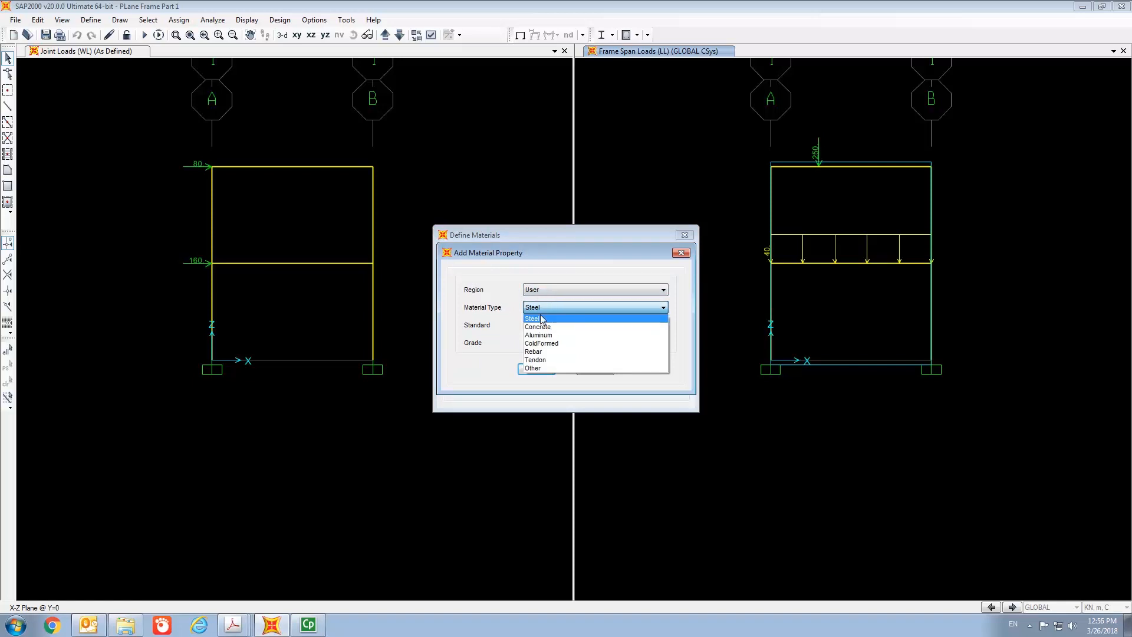
pyautogui.click(548, 352)
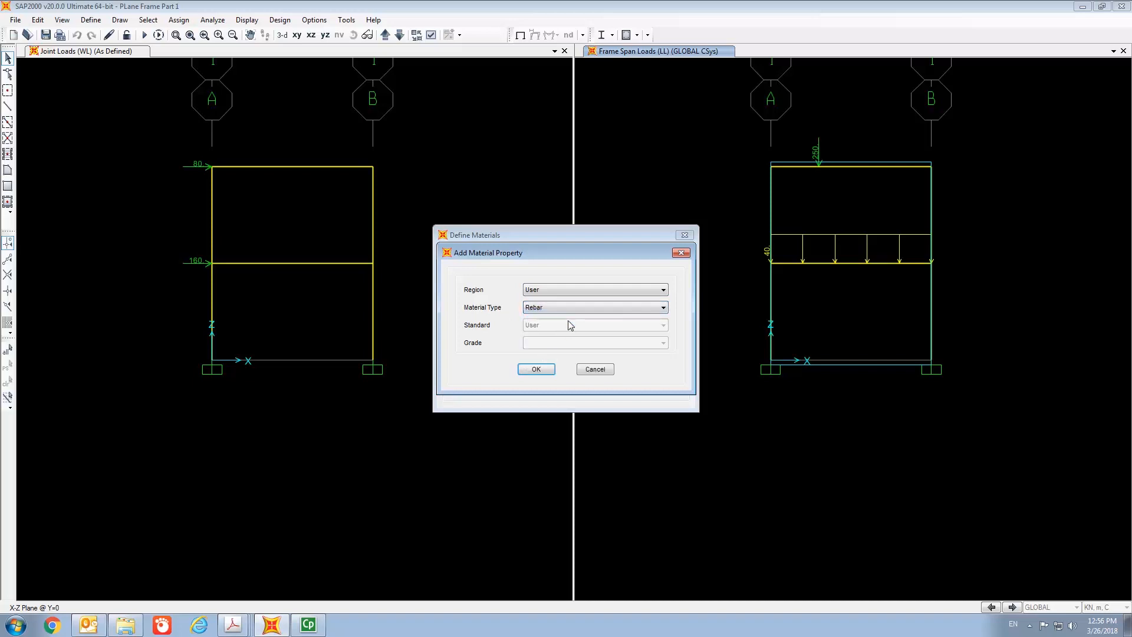
pyautogui.click(537, 370)
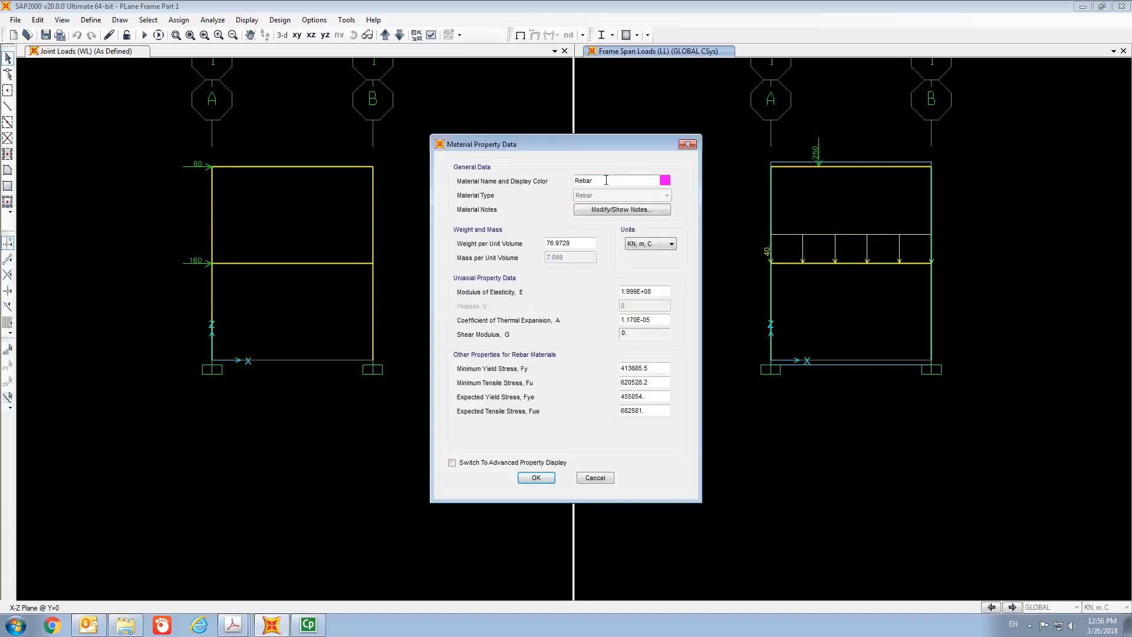
# - Name the rebar material Mild, with weight per unit volume 77 and modulus of elasticity 2.0E+08
pyautogui.press('BackSpace')
pyautogui.press('BackSpace')
pyautogui.press('BackSpace')
pyautogui.press('BackSpace')
pyautogui.press('BackSpace')
pyautogui.write('Mild')
pyautogui.press('BackSpace')
pyautogui.press('BackSpace')
pyautogui.press('BackSpace')
pyautogui.press('BackSpace')
pyautogui.press('BackSpace')
pyautogui.click(638, 293)
pyautogui.press('BackSpace')
pyautogui.press('BackSpace')
pyautogui.press('BackSpace')
pyautogui.press('BackSpace')
pyautogui.press('BackSpace')
pyautogui.write('2.0')
# - Set the Mild rebar's minimum yield stress Fy to 250000 and confirm the material
pyautogui.click(641, 368)
pyautogui.press('BackSpace')
pyautogui.press('BackSpace')
pyautogui.press('BackSpace')
pyautogui.press('BackSpace')
pyautogui.press('BackSpace')
pyautogui.press('BackSpace')
pyautogui.press('BackSpace')
pyautogui.press('BackSpace')
pyautogui.write('250')
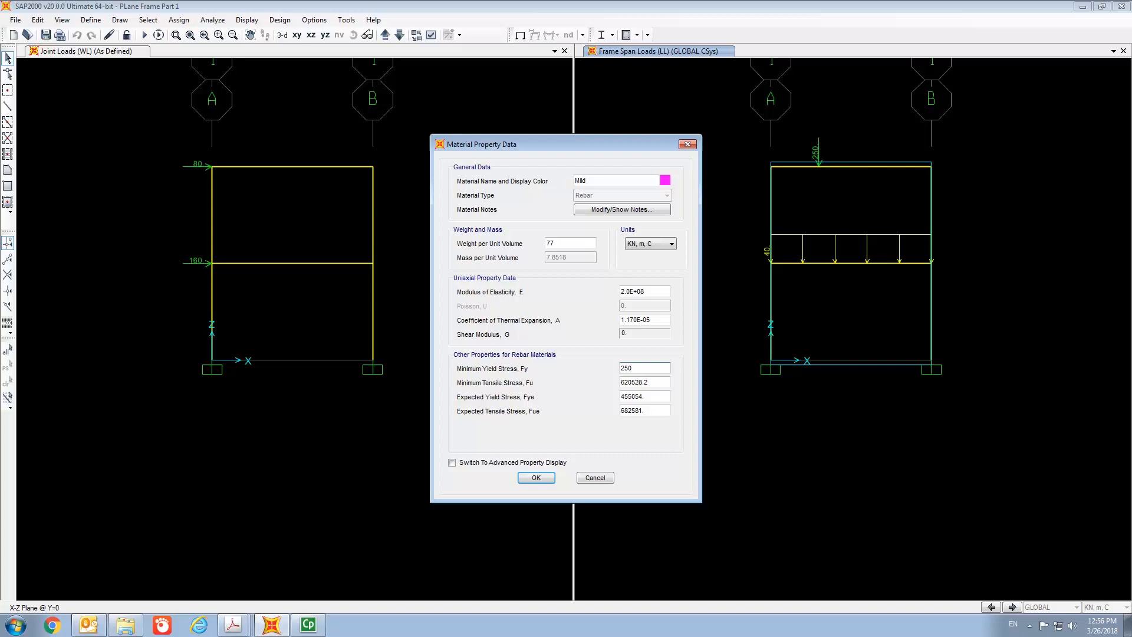
pyautogui.write('000')
pyautogui.click(538, 479)
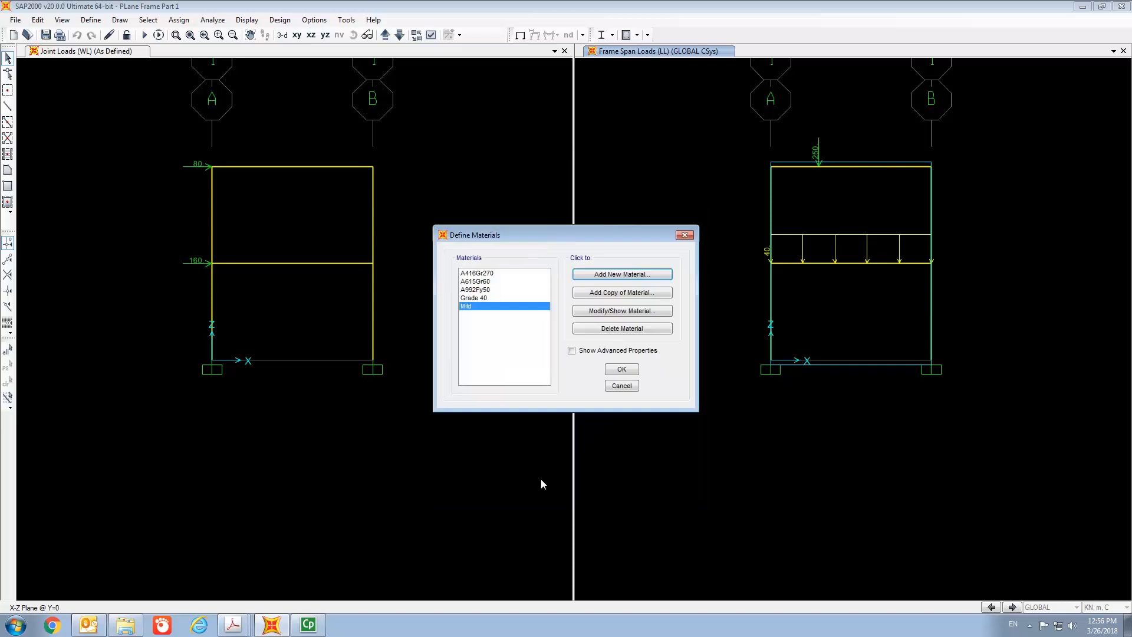
# - Add another new user-defined material of type Rebar
pyautogui.click(631, 280)
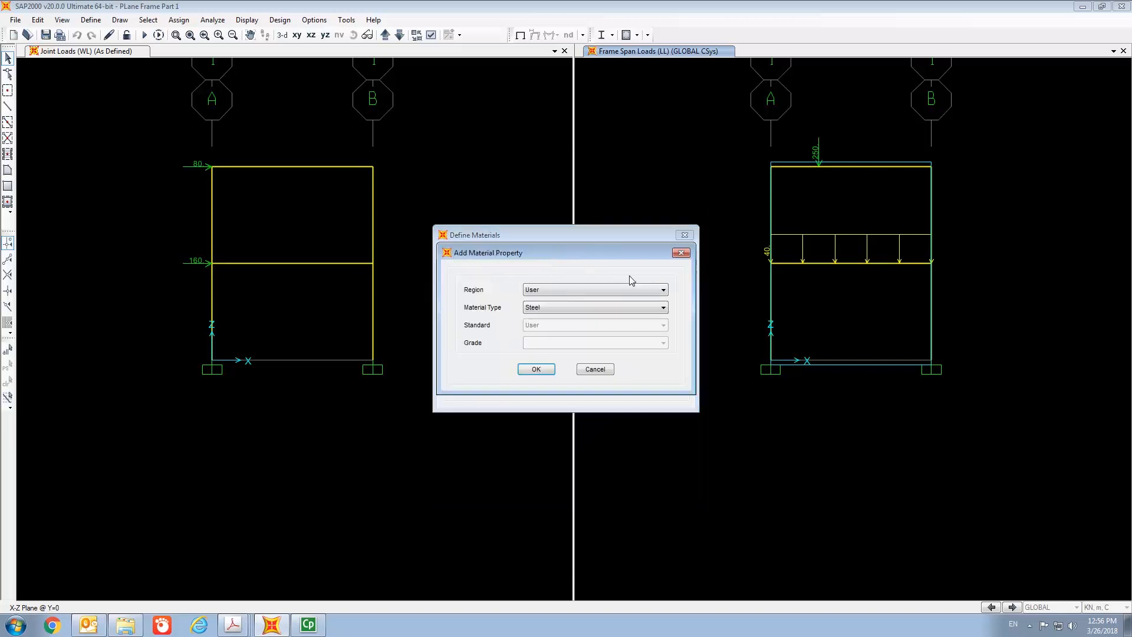
pyautogui.click(557, 306)
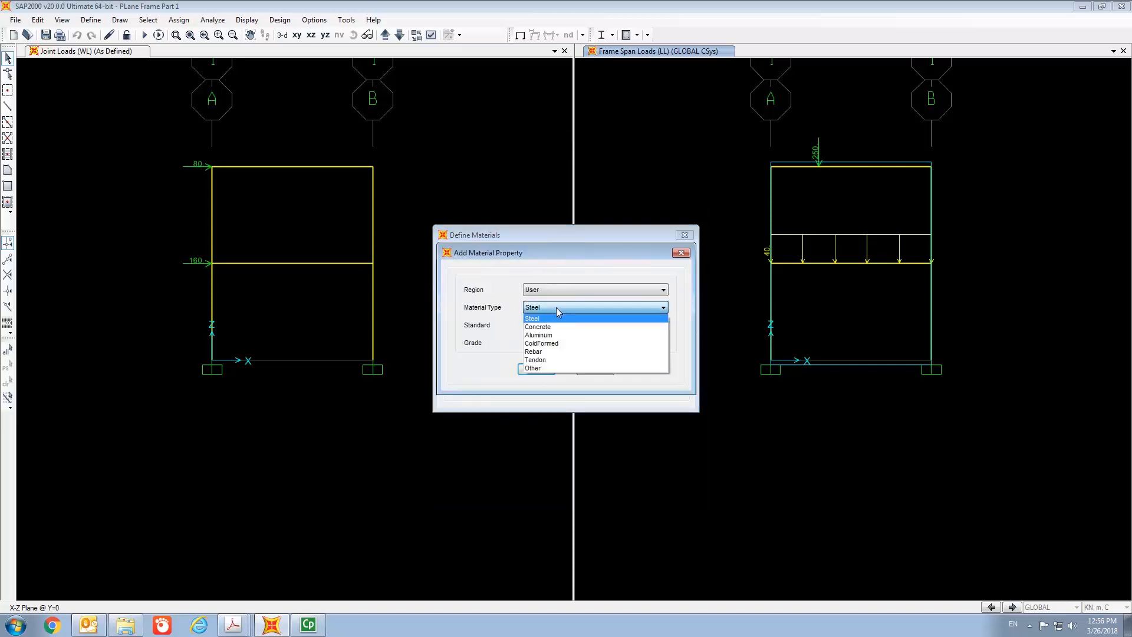
pyautogui.click(560, 352)
pyautogui.click(538, 370)
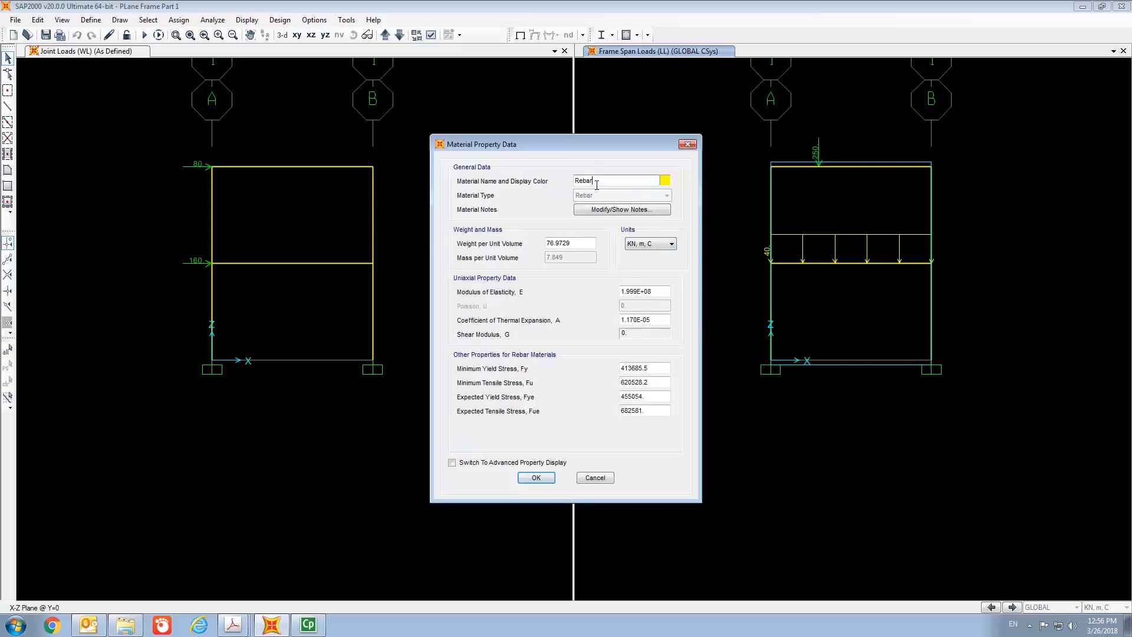
# - Name the rebar material HS, with weight per unit volume 77 and modulus of elasticity 2.0E+08
pyautogui.press('BackSpace')
pyautogui.press('BackSpace')
pyautogui.press('BackSpace')
pyautogui.press('BackSpace')
pyautogui.write('HS')
pyautogui.click(577, 242)
pyautogui.press('BackSpace')
pyautogui.press('BackSpace')
pyautogui.press('BackSpace')
pyautogui.press('BackSpace')
pyautogui.press('BackSpace')
pyautogui.press('BackSpace')
pyautogui.click(634, 291)
pyautogui.press('BackSpace')
pyautogui.press('BackSpace')
pyautogui.press('BackSpace')
pyautogui.press('BackSpace')
pyautogui.press('BackSpace')
pyautogui.write('2.0')
# - Set the HS rebar's minimum yield stress Fy to 500000 and confirm the material
pyautogui.click(658, 370)
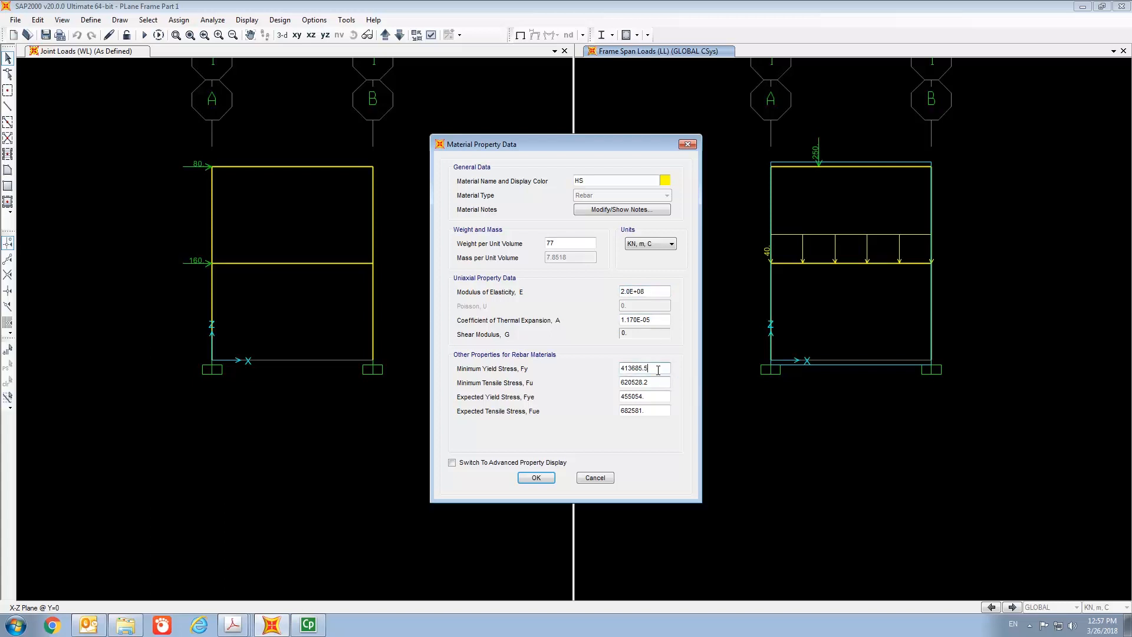
pyautogui.press('BackSpace')
pyautogui.press('BackSpace')
pyautogui.press('BackSpace')
pyautogui.press('BackSpace')
pyautogui.press('BackSpace')
pyautogui.press('BackSpace')
pyautogui.press('BackSpace')
pyautogui.write('500')
pyautogui.write('000')
pyautogui.click(541, 478)
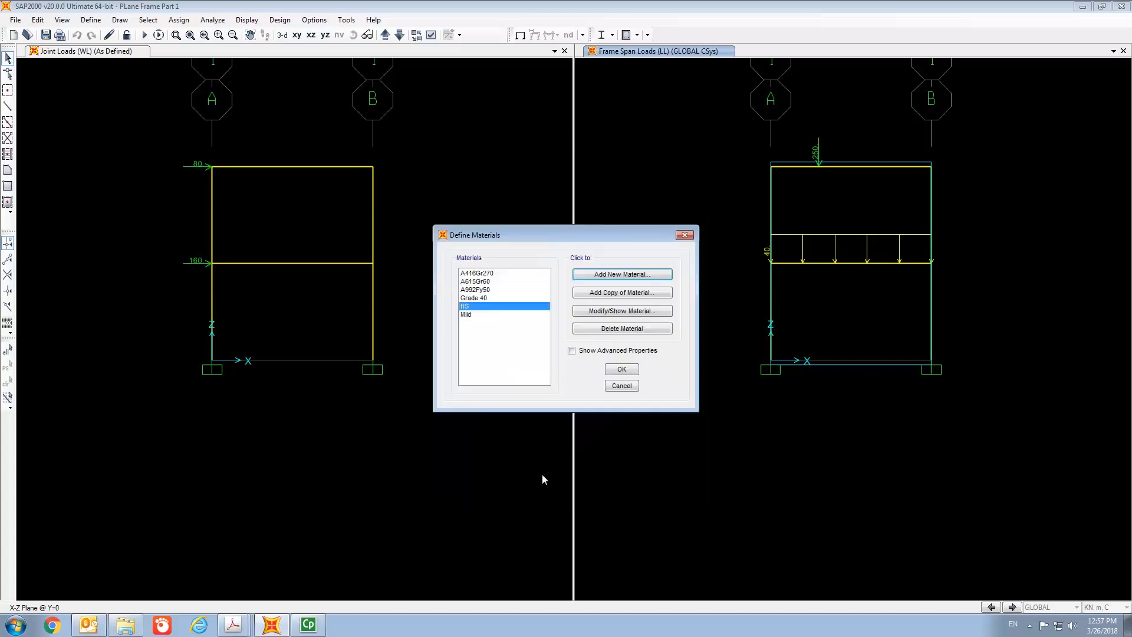
# - Review the Mild and HS rebar material properties, then close the materials list
pyautogui.click(487, 315)
pyautogui.click(611, 310)
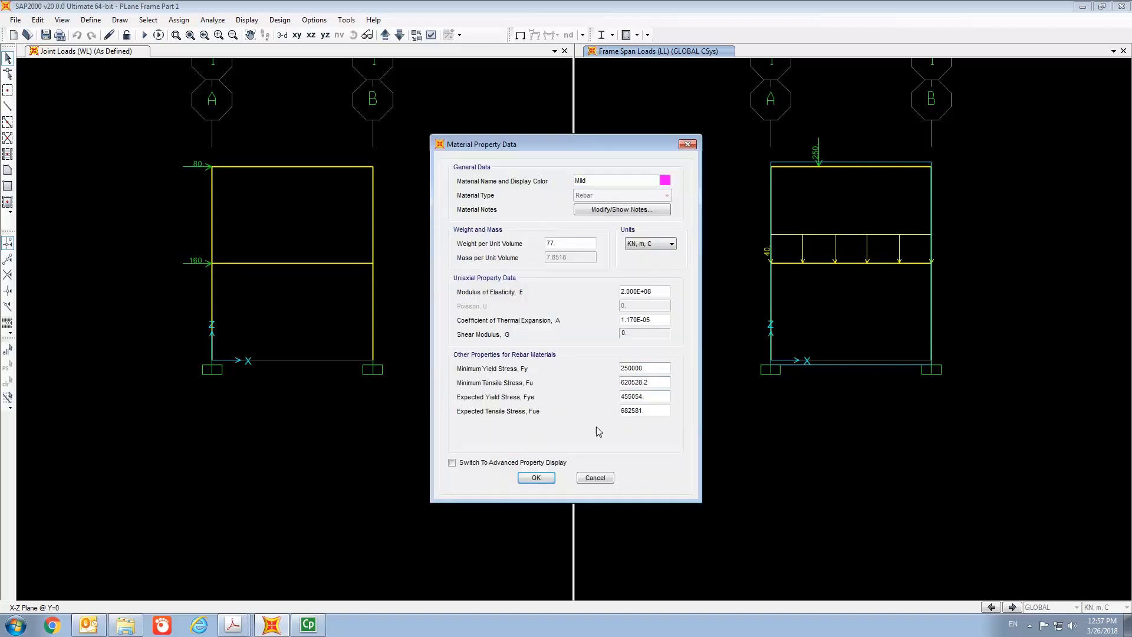
pyautogui.click(546, 478)
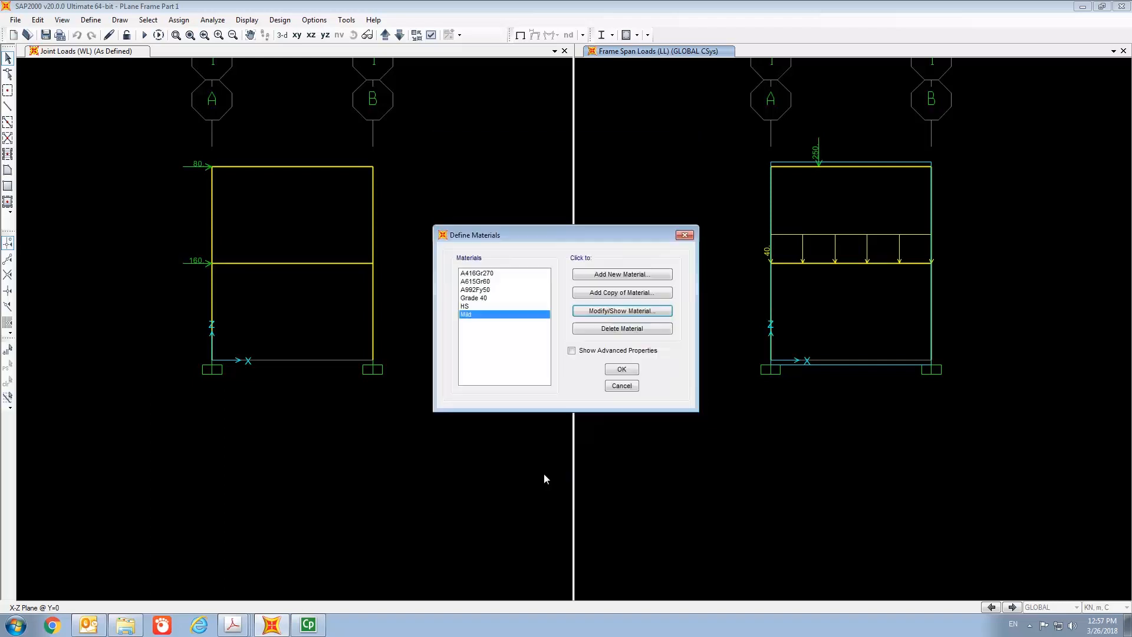
pyautogui.click(498, 307)
pyautogui.click(605, 314)
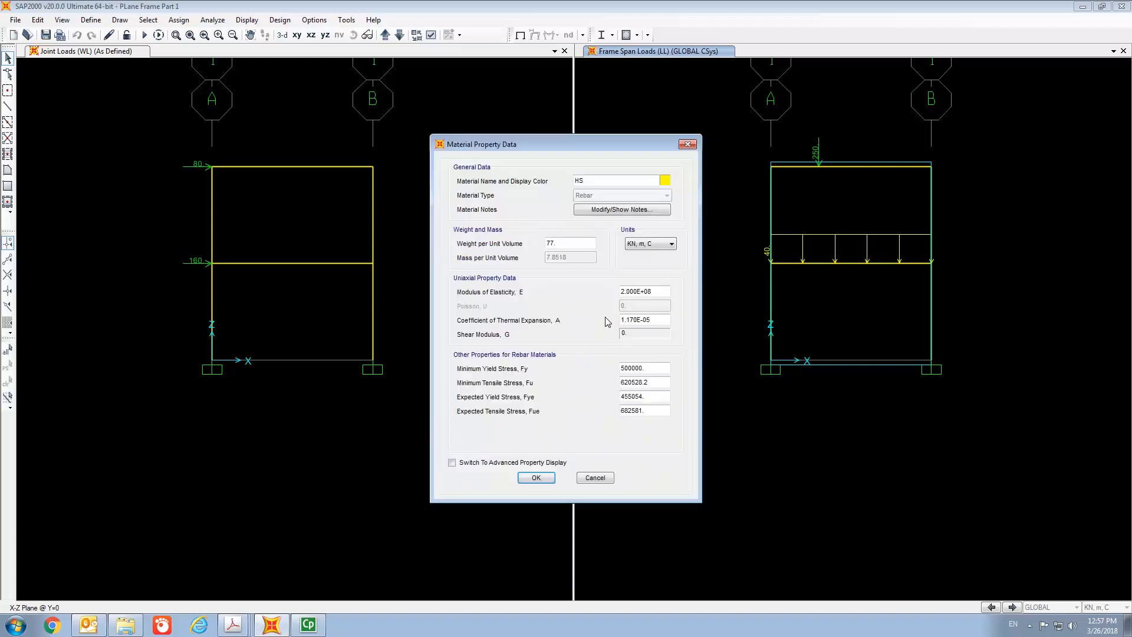
pyautogui.click(546, 478)
pyautogui.click(623, 387)
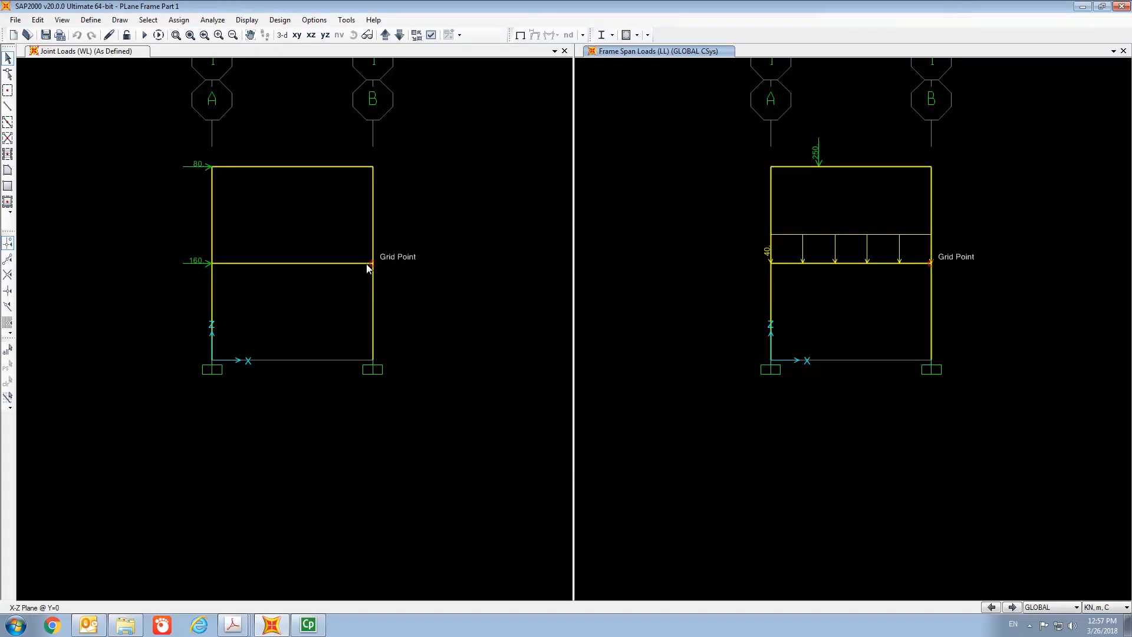
# - In Beam A's concrete reinforcement, set longitudinal bars to HS and confinement bars to Mild
pyautogui.click(92, 21)
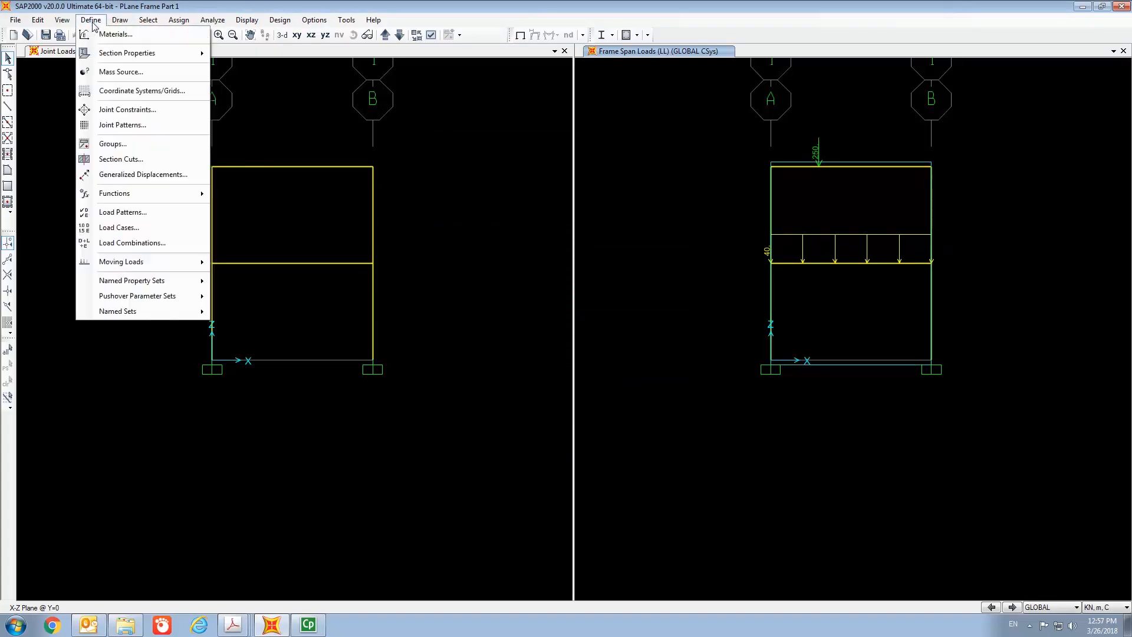
pyautogui.moveTo(115, 55)
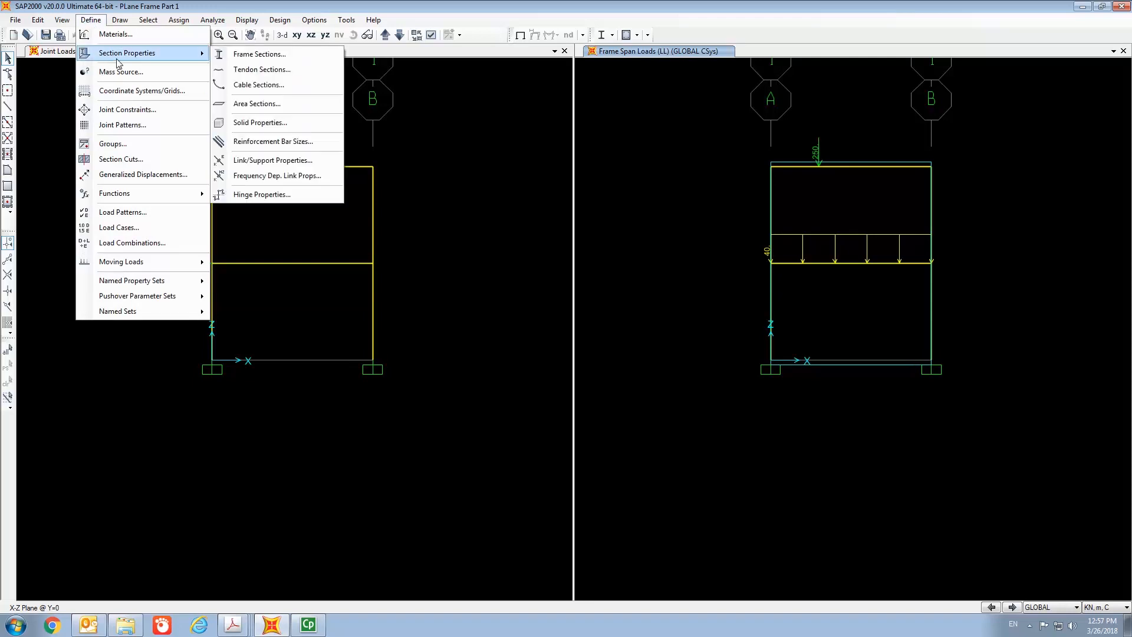
pyautogui.click(246, 57)
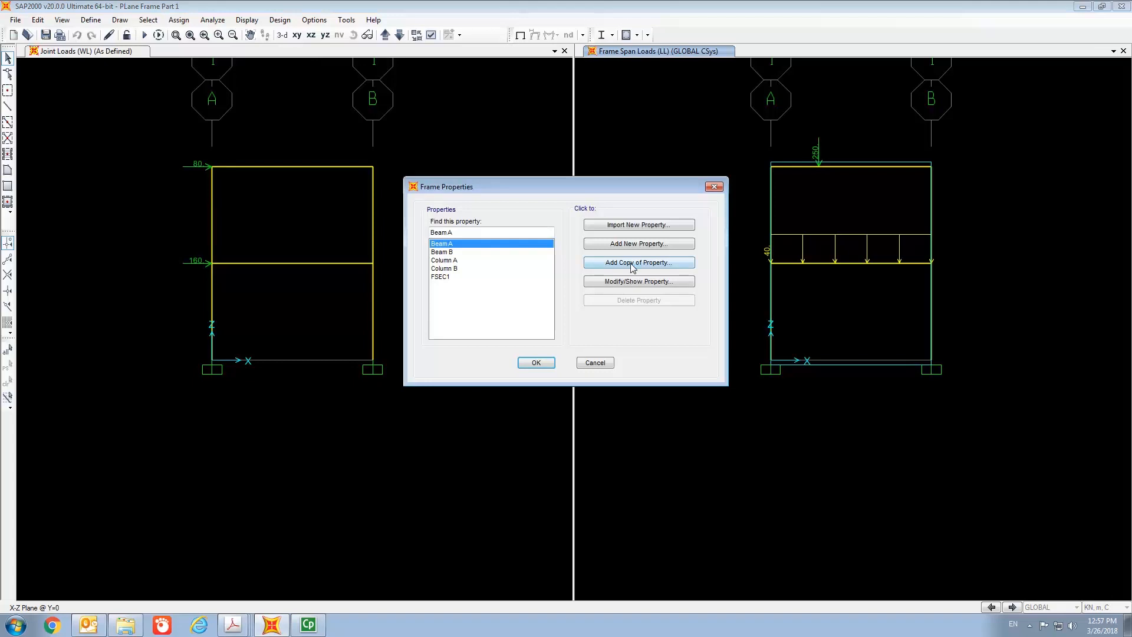
pyautogui.click(638, 282)
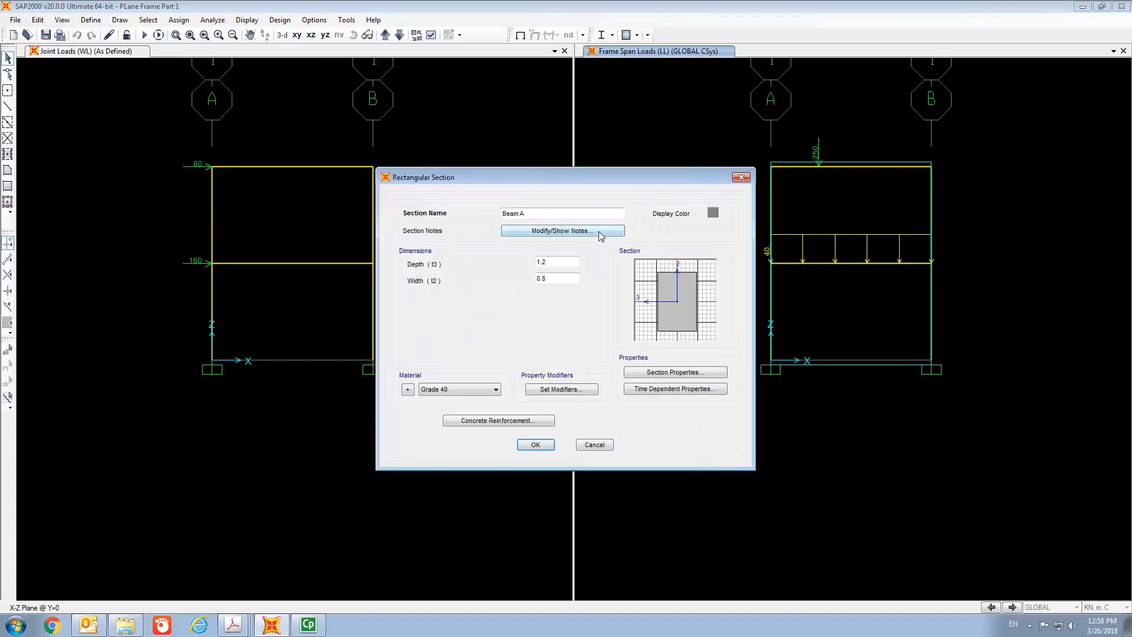
pyautogui.click(497, 421)
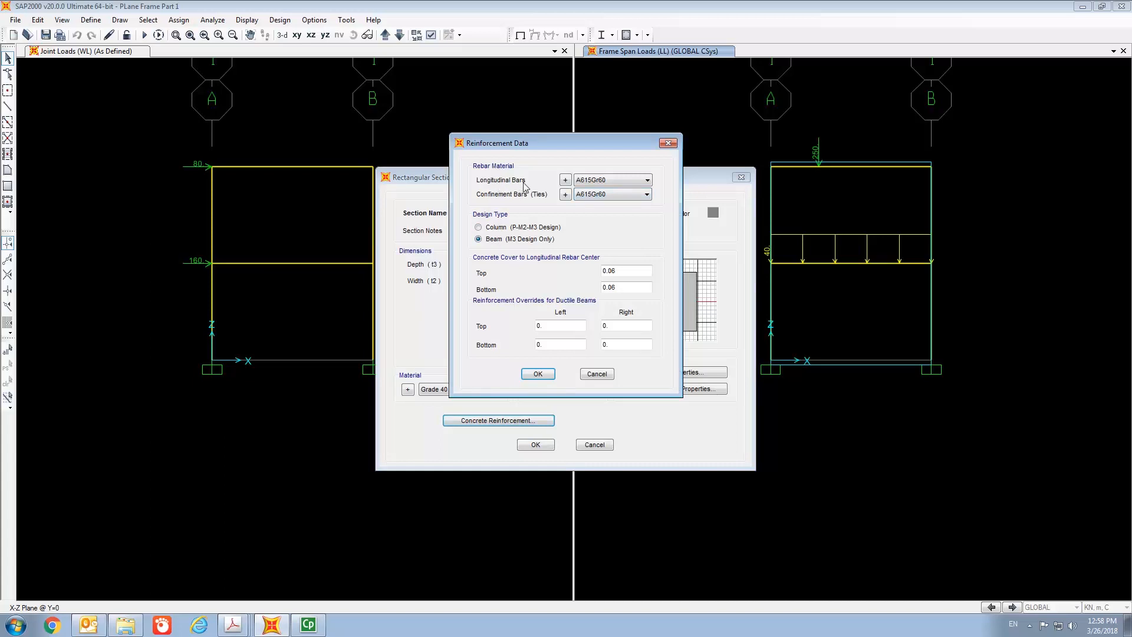
pyautogui.click(647, 184)
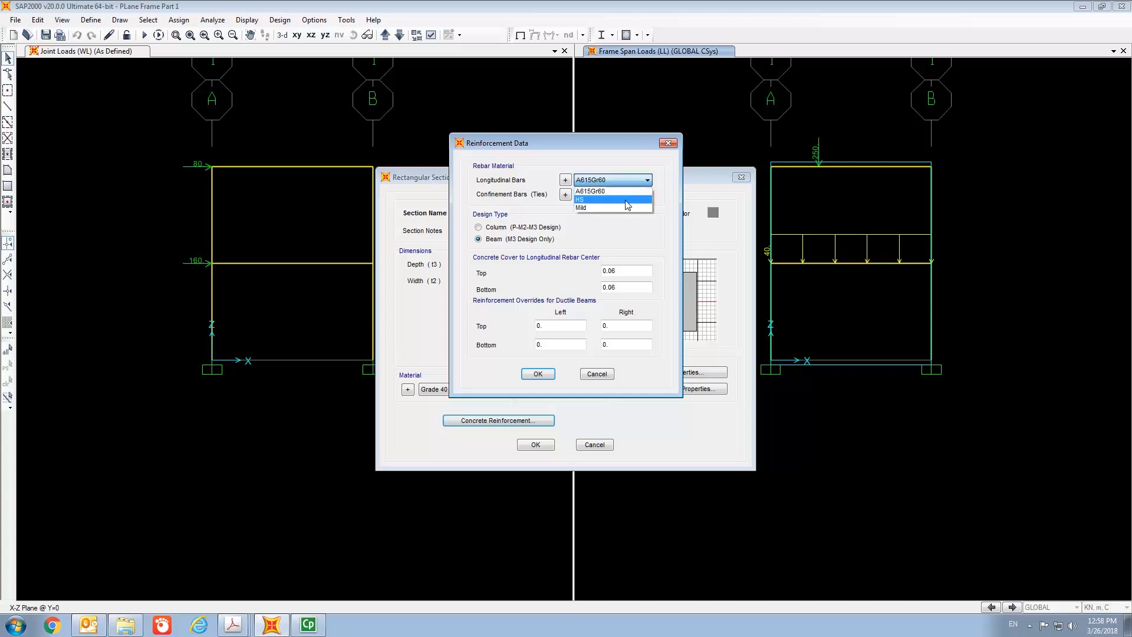
pyautogui.click(626, 201)
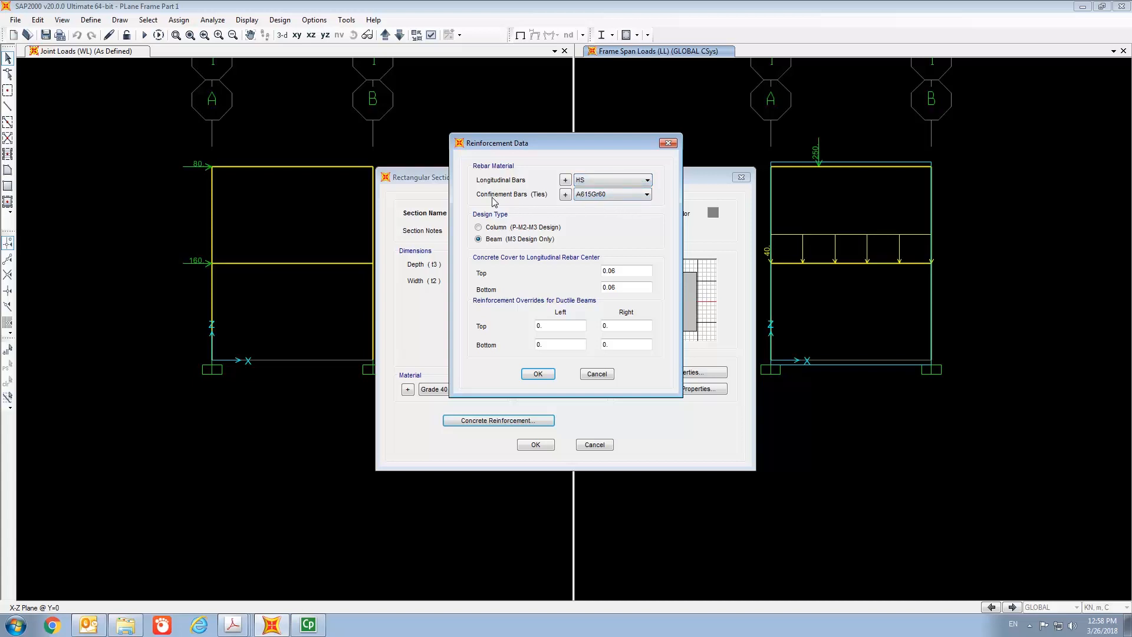
pyautogui.click(649, 201)
pyautogui.click(631, 216)
# - Change Beam A's top and bottom rebar cover and confirm the section
pyautogui.click(626, 272)
pyautogui.write('3')
pyautogui.click(628, 287)
pyautogui.write('3')
pyautogui.click(543, 373)
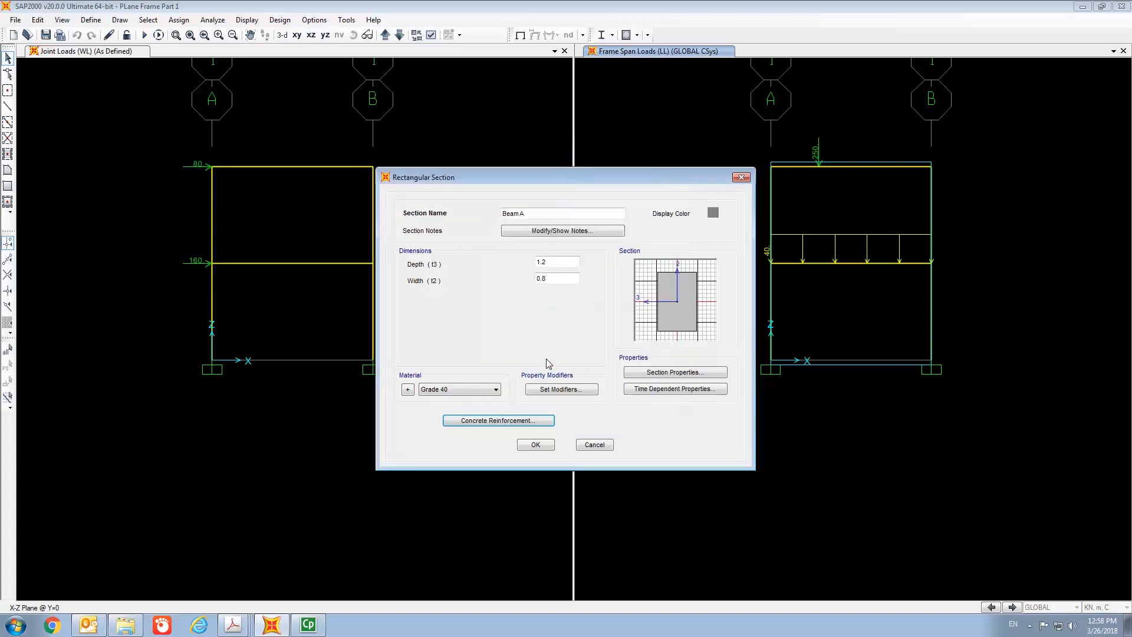
pyautogui.click(538, 447)
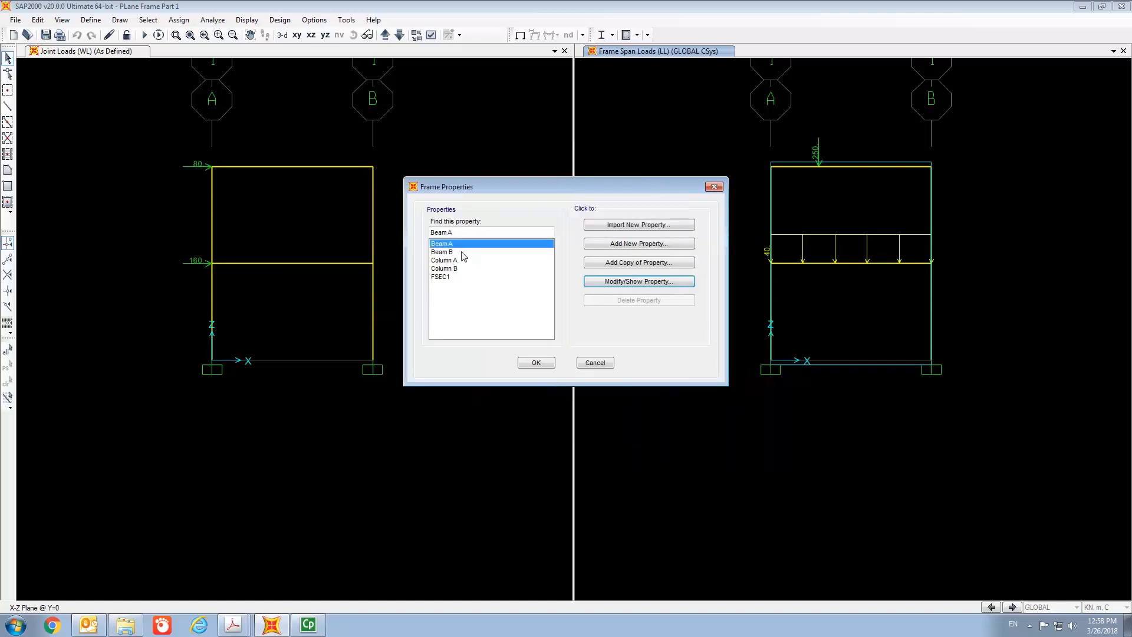
# - In Beam B's concrete reinforcement, set longitudinal bars to HS and confinement bars to Mild
pyautogui.click(464, 253)
pyautogui.click(632, 282)
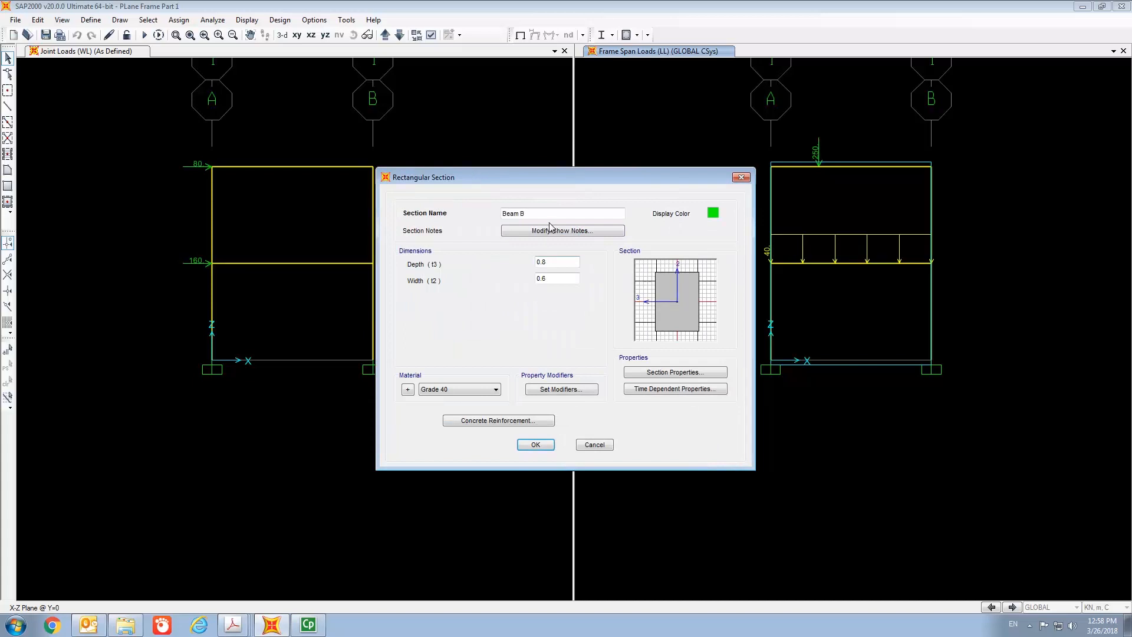
pyautogui.click(481, 422)
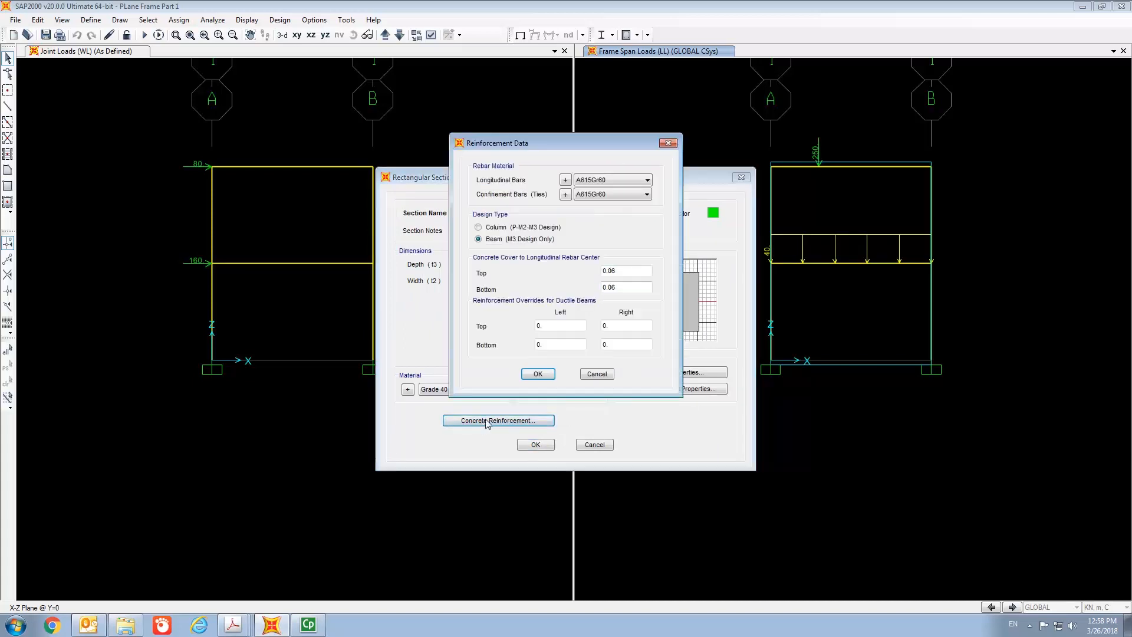
pyautogui.click(599, 183)
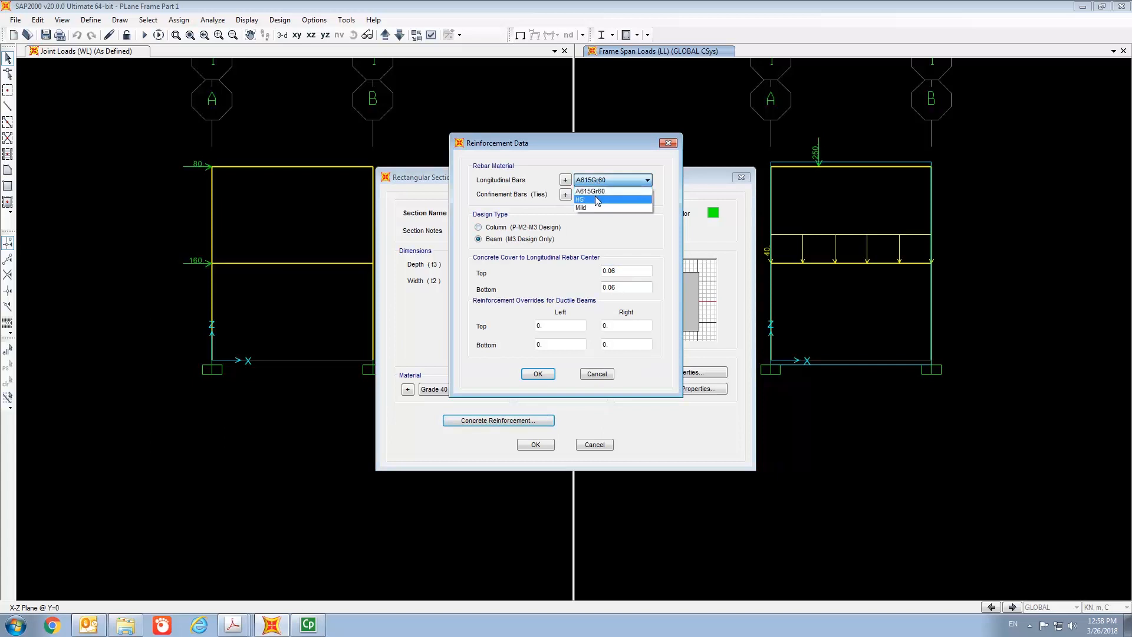
pyautogui.click(598, 200)
pyautogui.click(601, 195)
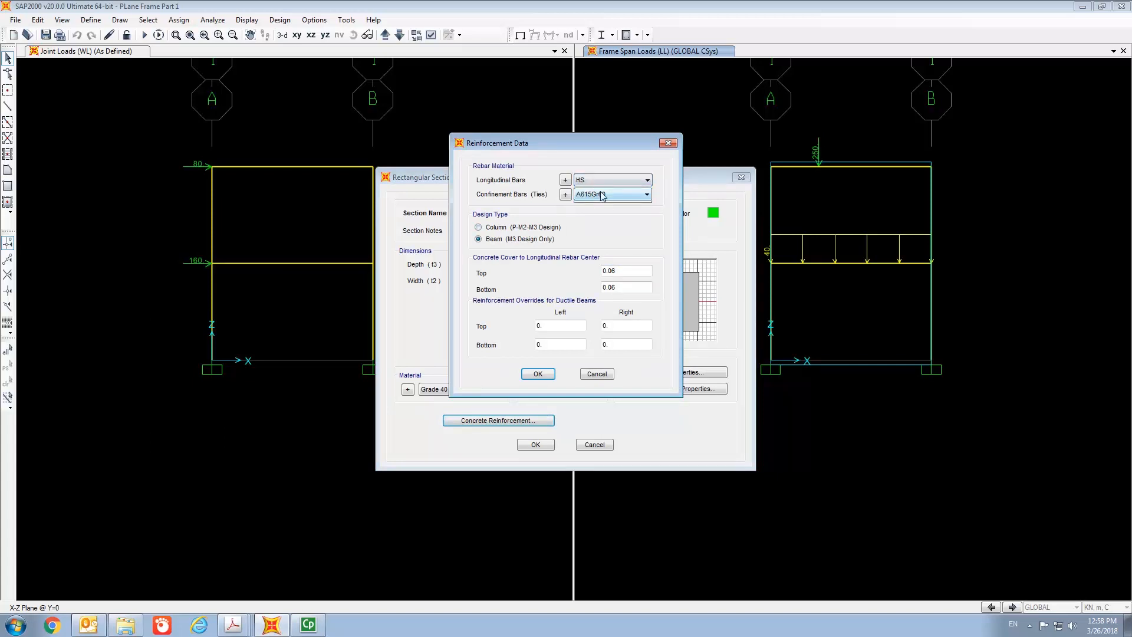
pyautogui.click(600, 214)
# - Change Beam B's top and bottom rebar cover and confirm the section
pyautogui.click(632, 273)
pyautogui.press('BackSpace')
pyautogui.write('3')
pyautogui.click(626, 288)
pyautogui.write('3')
pyautogui.click(545, 375)
pyautogui.click(534, 446)
# - In Column A's concrete reinforcement, set longitudinal bars to HS and confinement bars to Mild
pyautogui.click(469, 261)
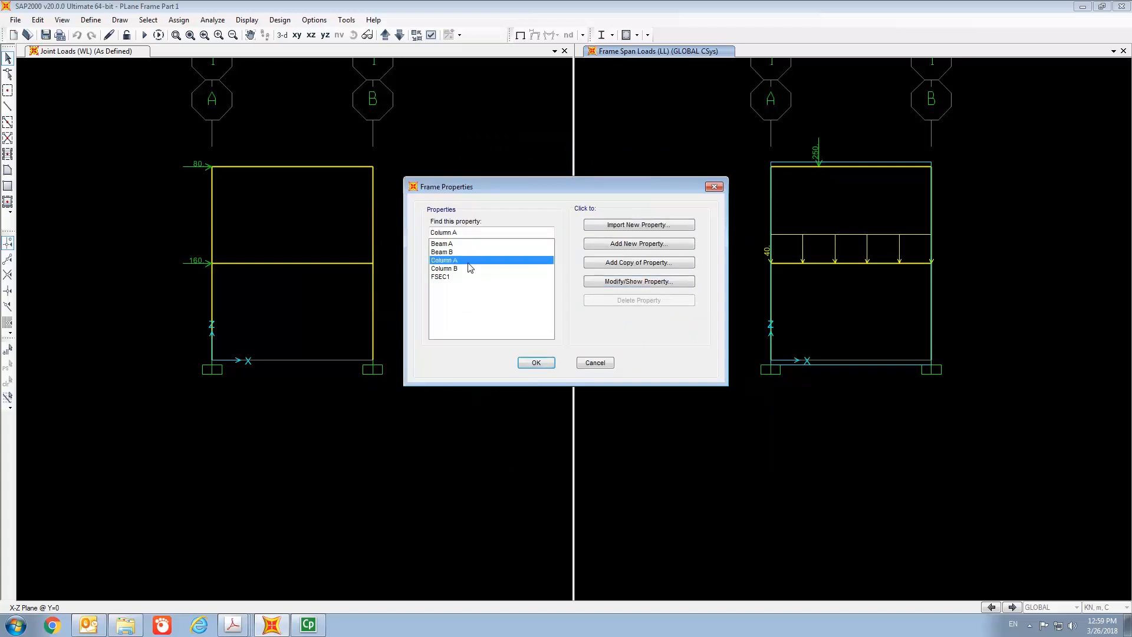
pyautogui.click(626, 284)
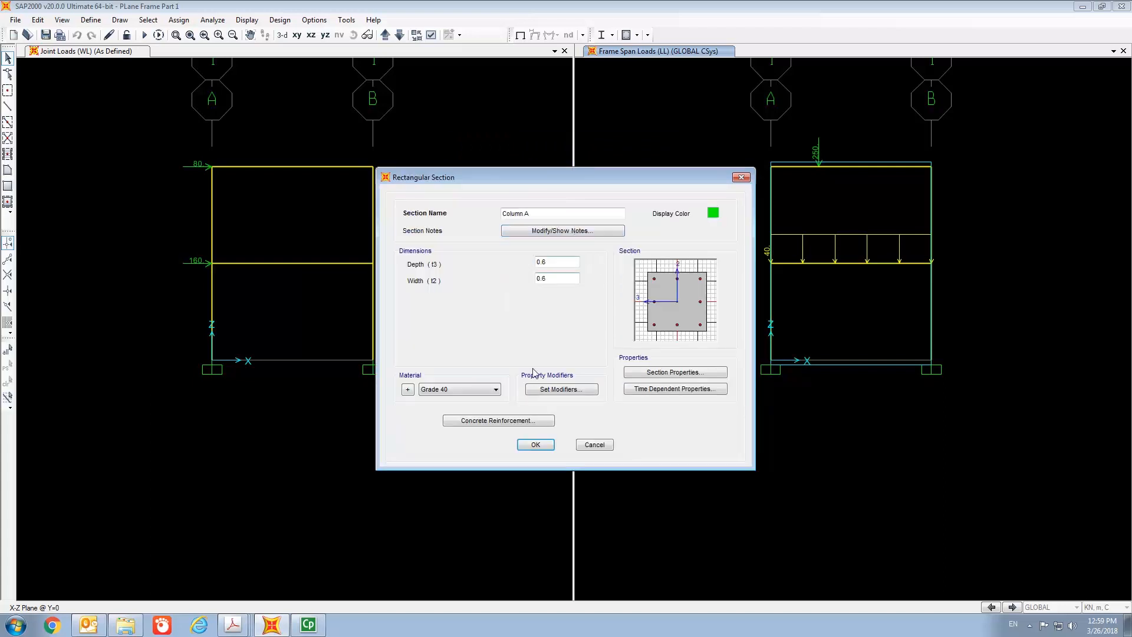
pyautogui.click(487, 420)
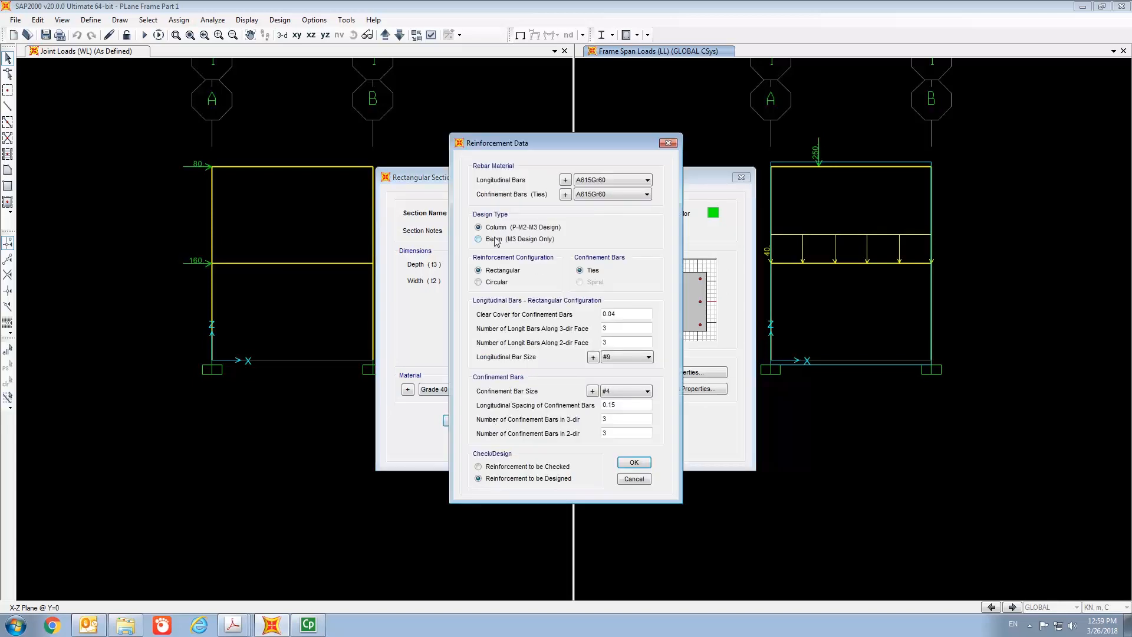
pyautogui.click(620, 180)
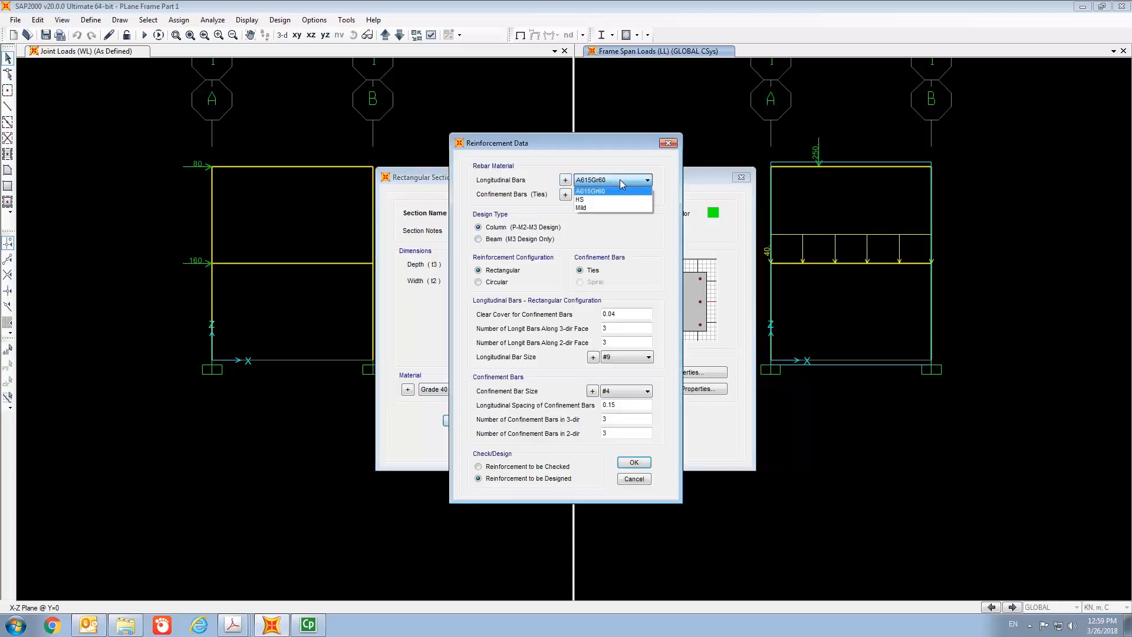
pyautogui.click(614, 200)
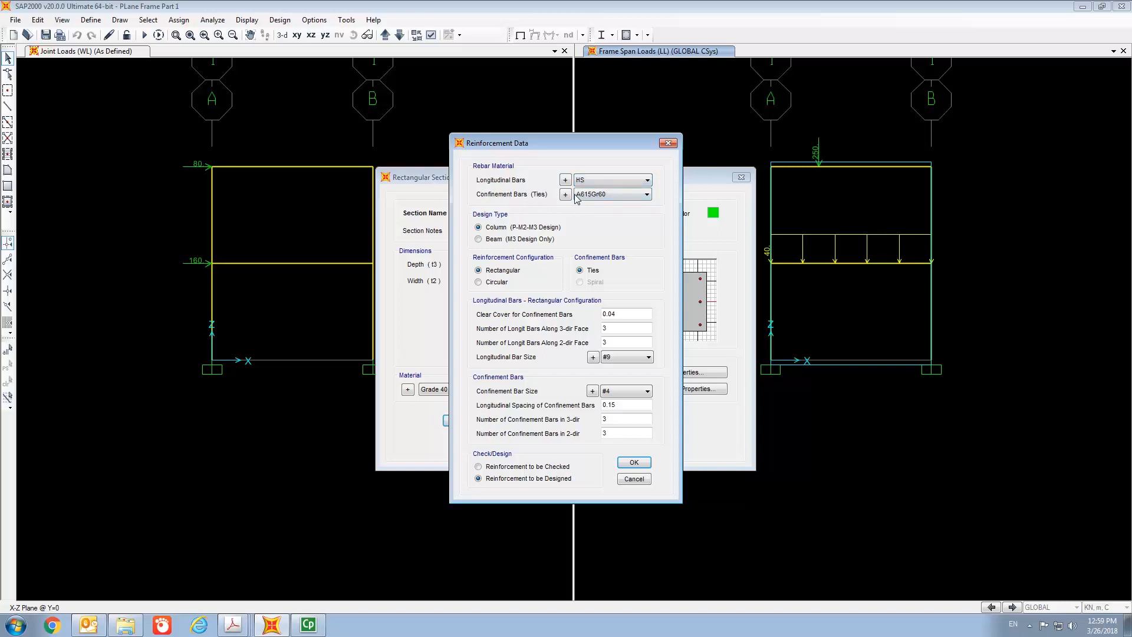
pyautogui.click(610, 194)
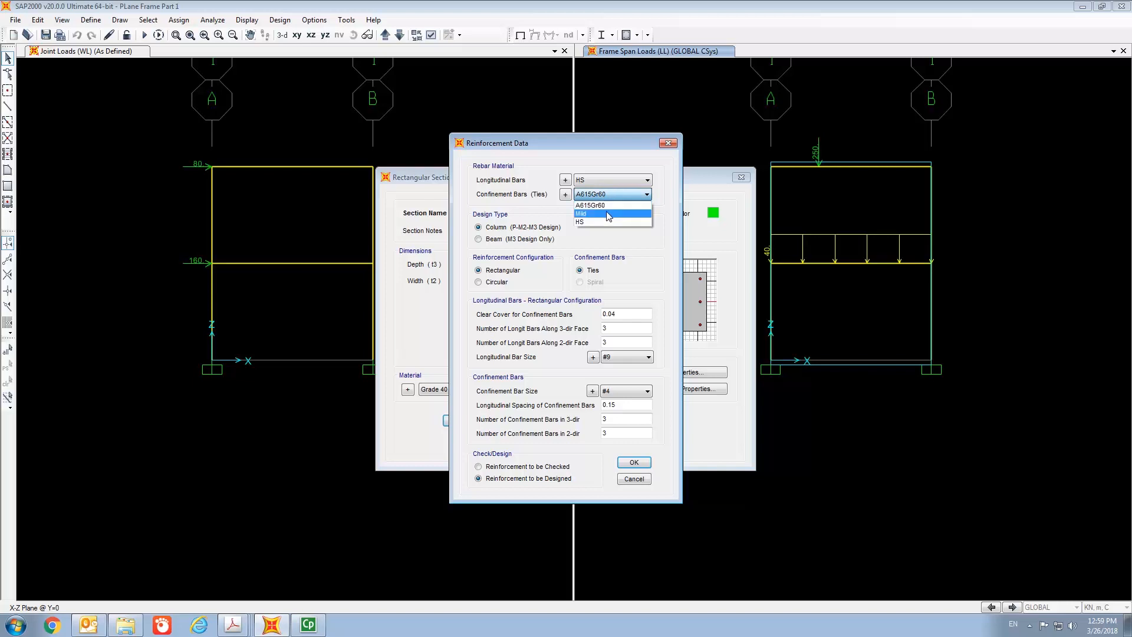
pyautogui.click(608, 214)
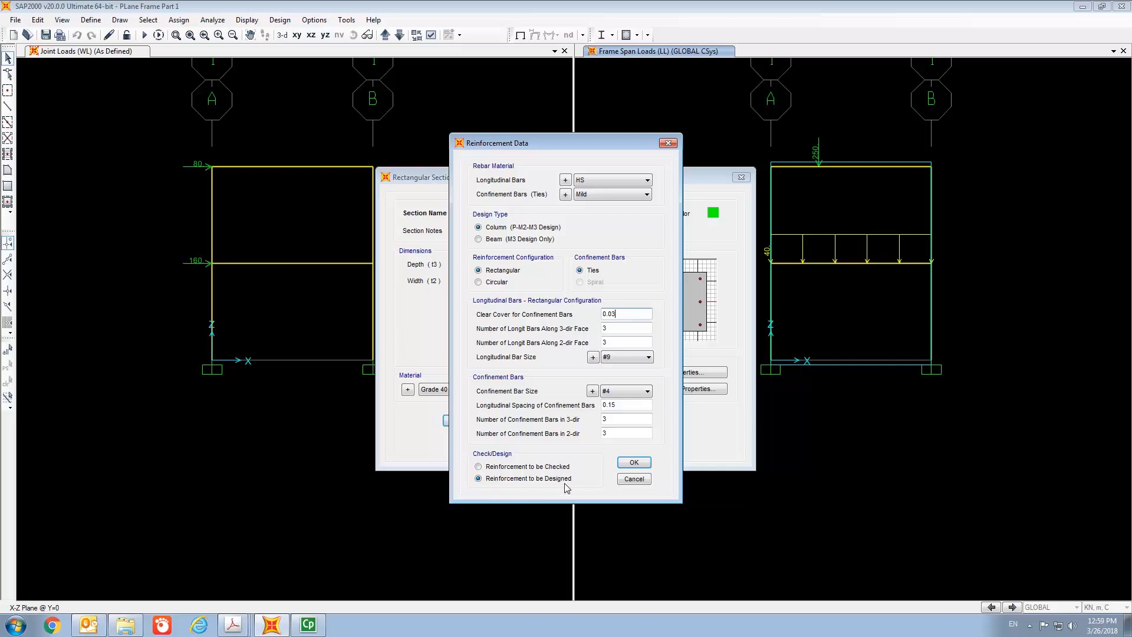
# - Confirm Column A's reinforcement data and close its section definition
pyautogui.click(634, 465)
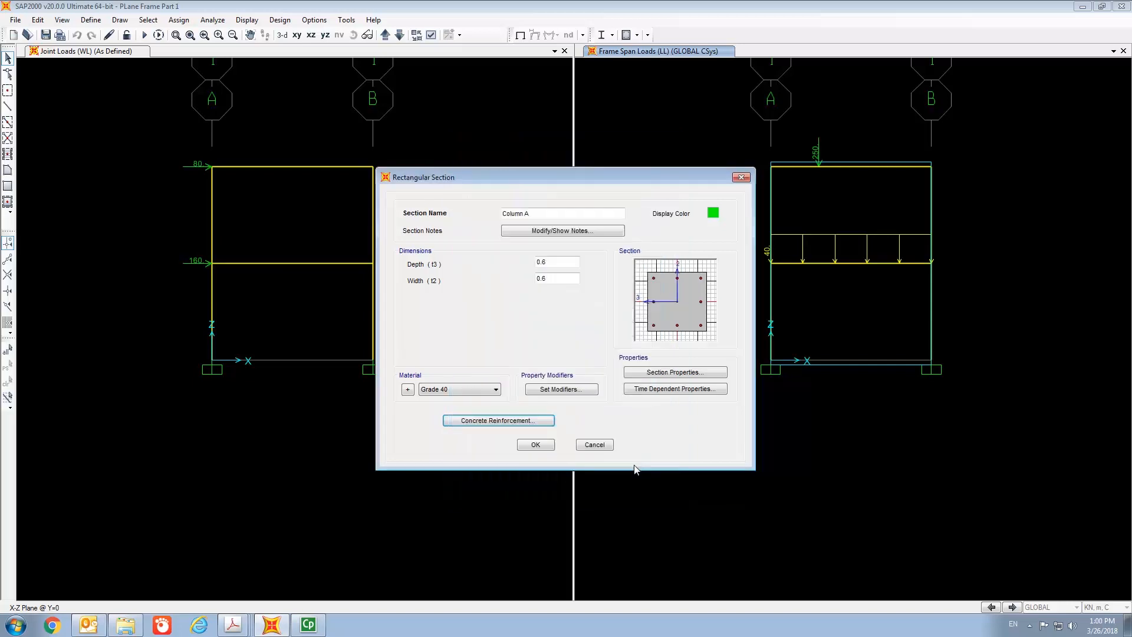
pyautogui.click(537, 446)
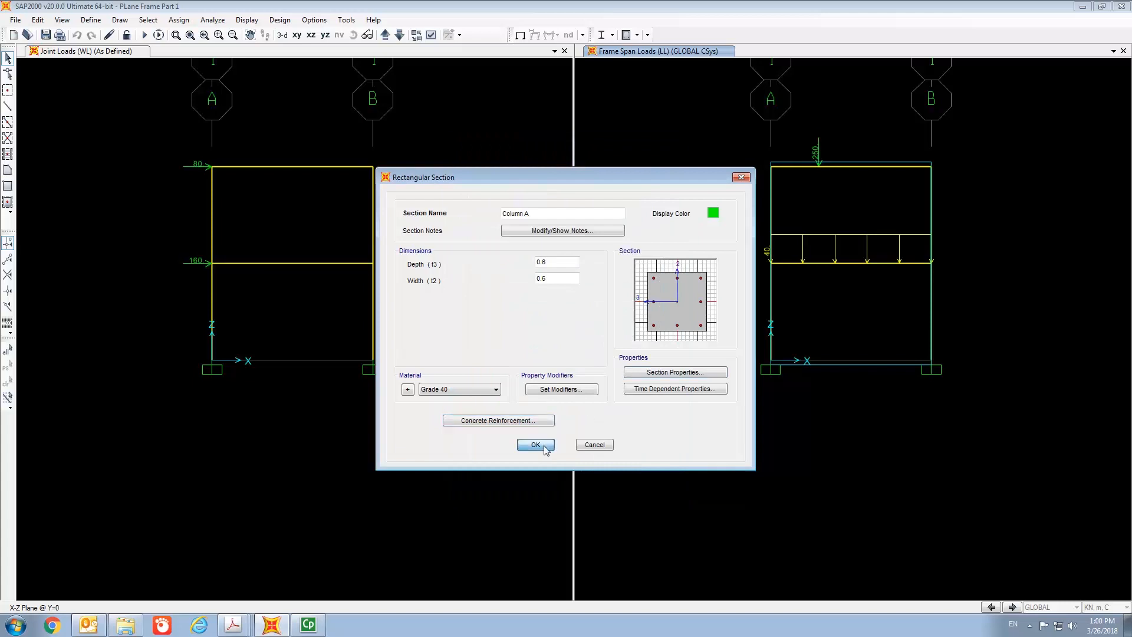
# - In Column B's concrete reinforcement, set longitudinal bars to HS and confinement bars to Mild
pyautogui.click(469, 268)
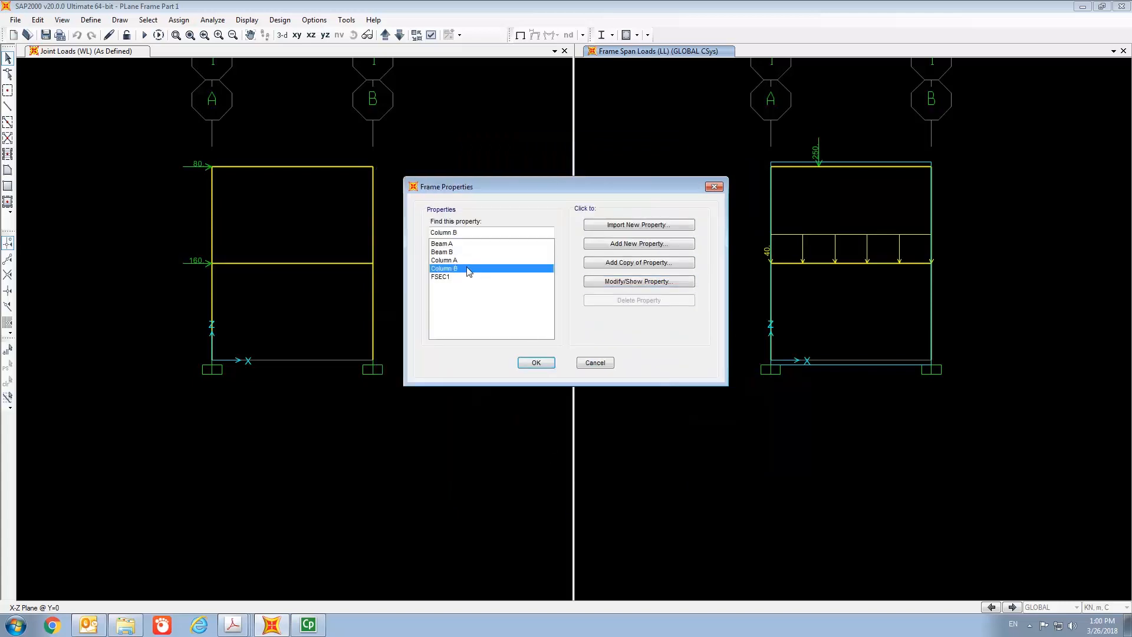
pyautogui.click(618, 282)
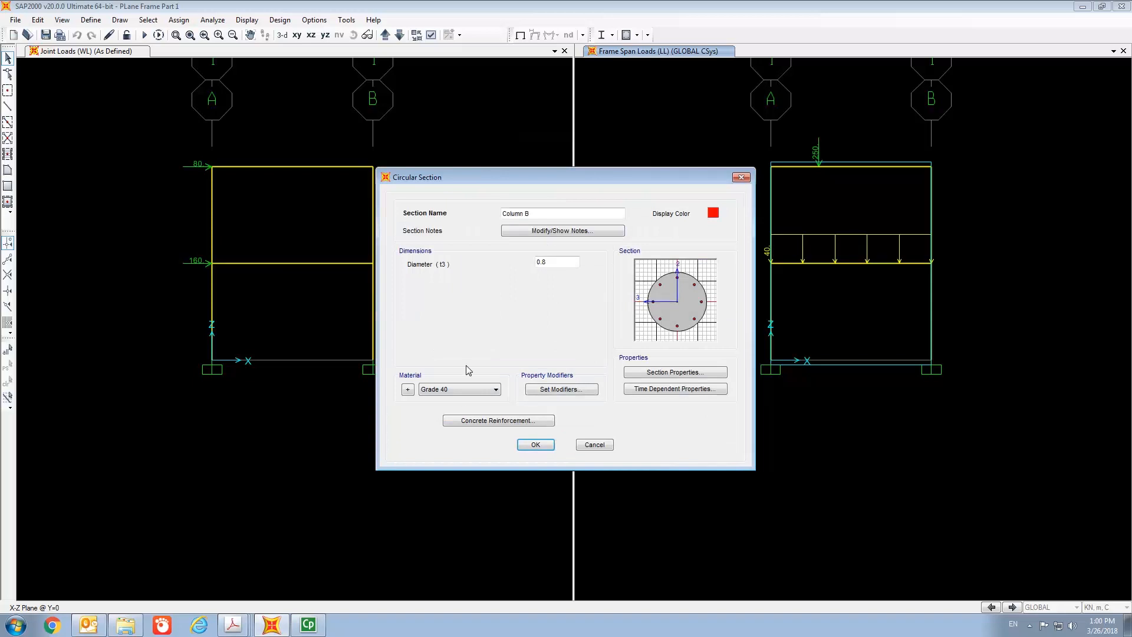
pyautogui.click(470, 421)
pyautogui.click(613, 182)
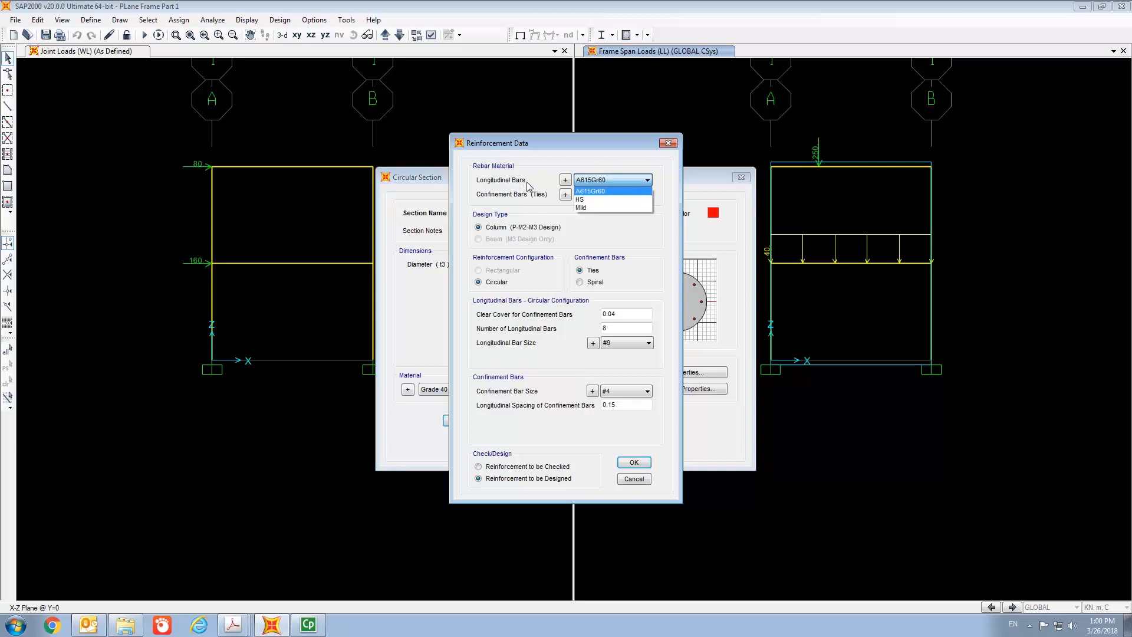
pyautogui.click(592, 201)
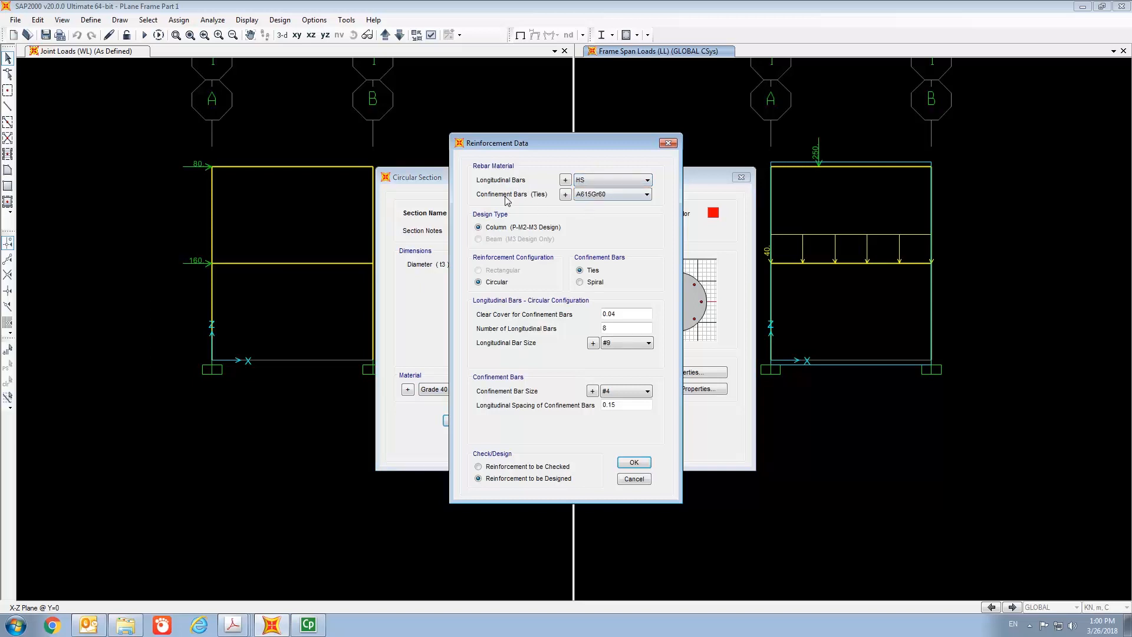
pyautogui.click(595, 194)
pyautogui.click(593, 216)
# - Confirm Column B's reinforcement and section, and close the frame properties
pyautogui.click(624, 313)
pyautogui.click(634, 463)
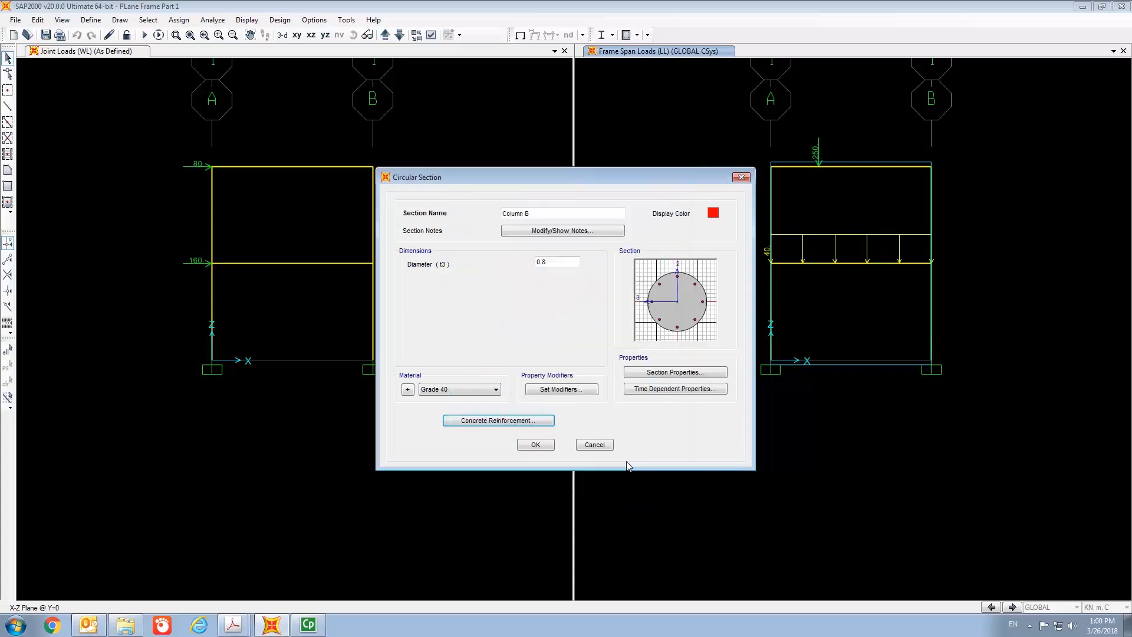
pyautogui.click(535, 445)
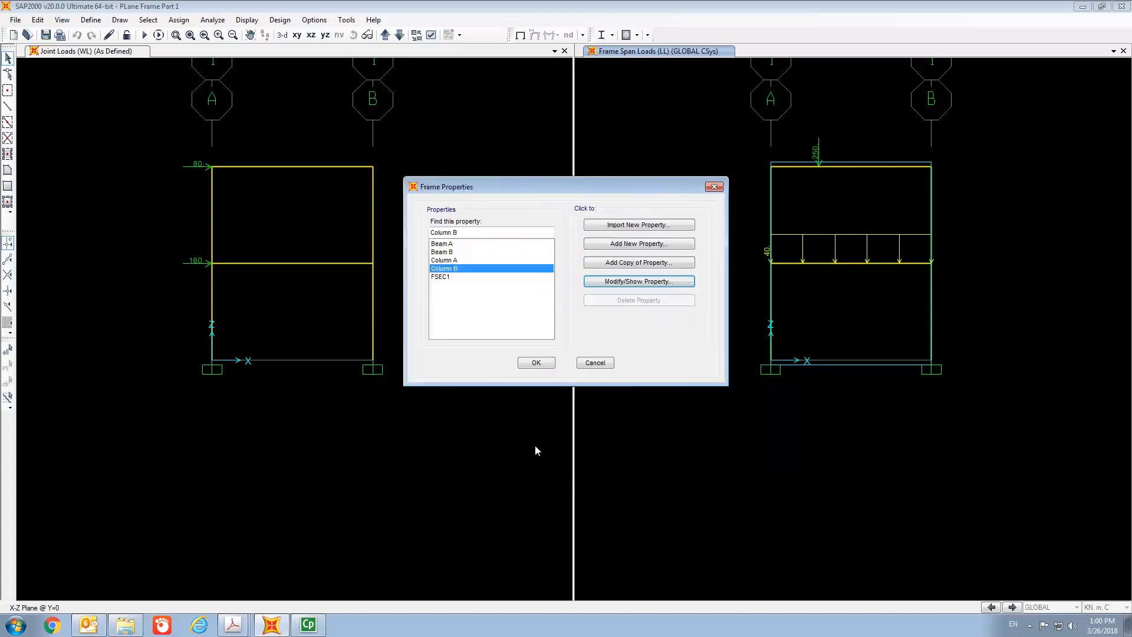
pyautogui.click(541, 362)
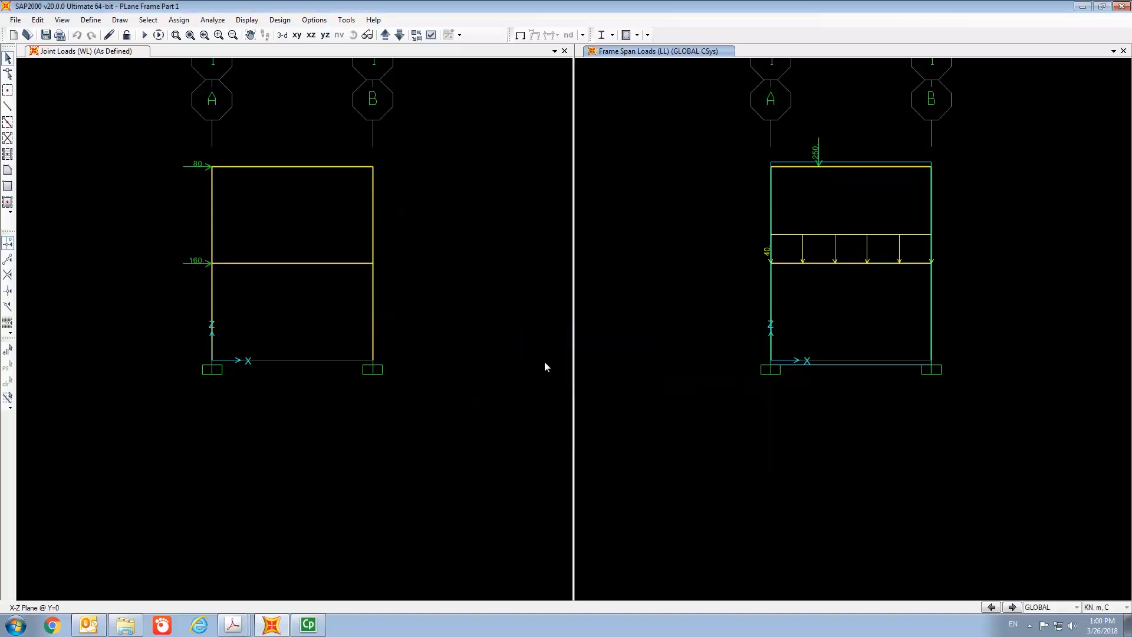
# - Review the existing load combinations COMB1 and COMB2
pyautogui.click(91, 21)
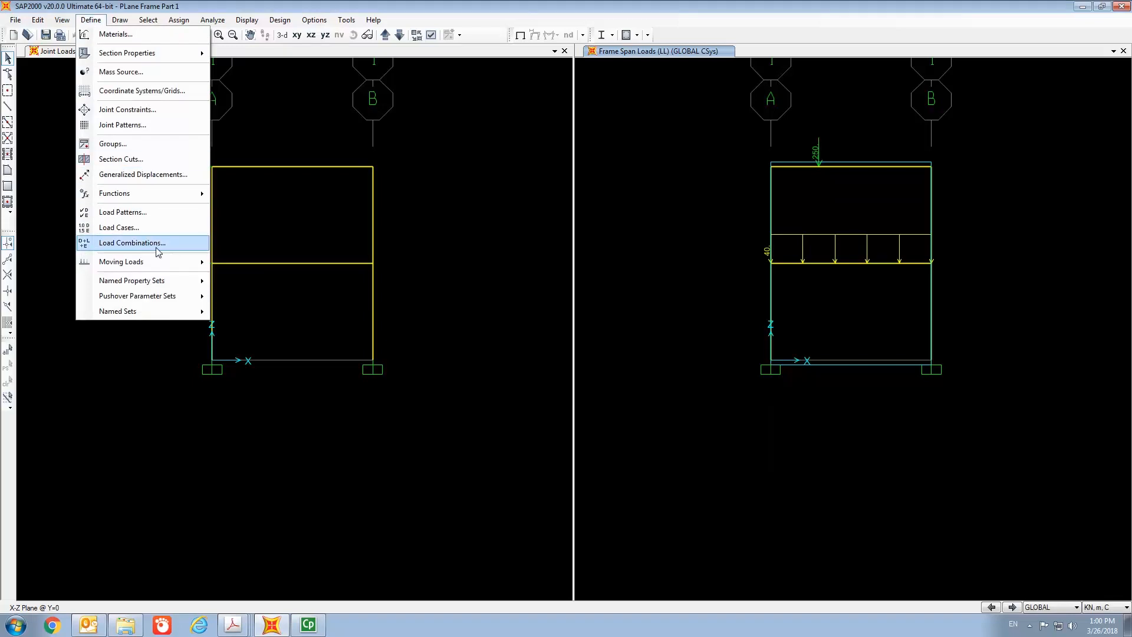
pyautogui.click(132, 242)
pyautogui.moveTo(560, 221); pyautogui.dragTo(529, 100)
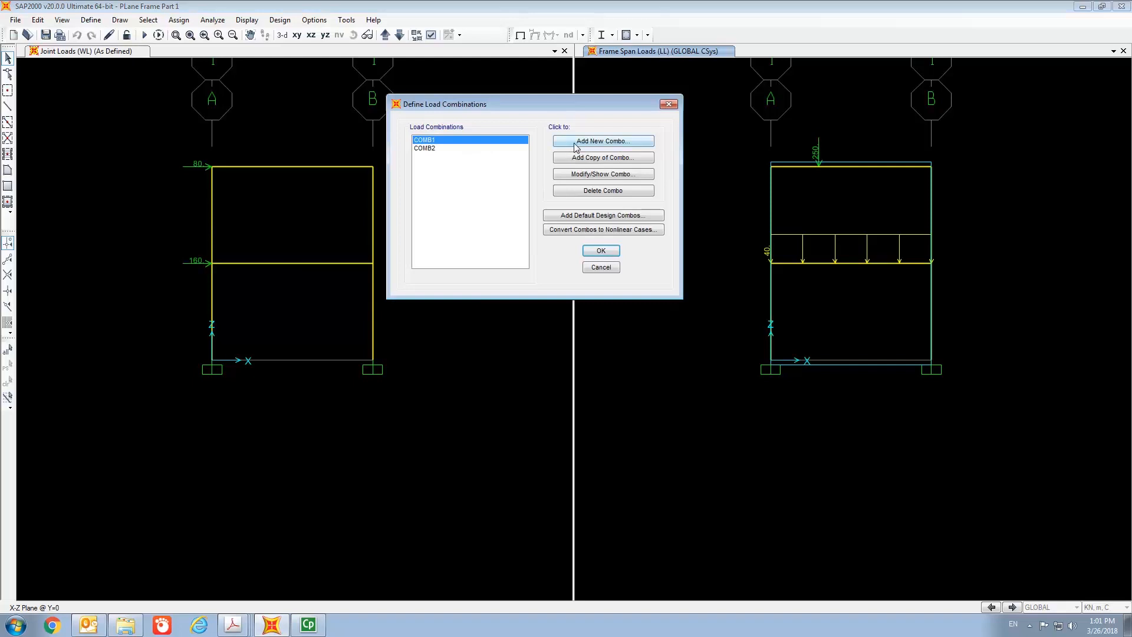
pyautogui.click(599, 175)
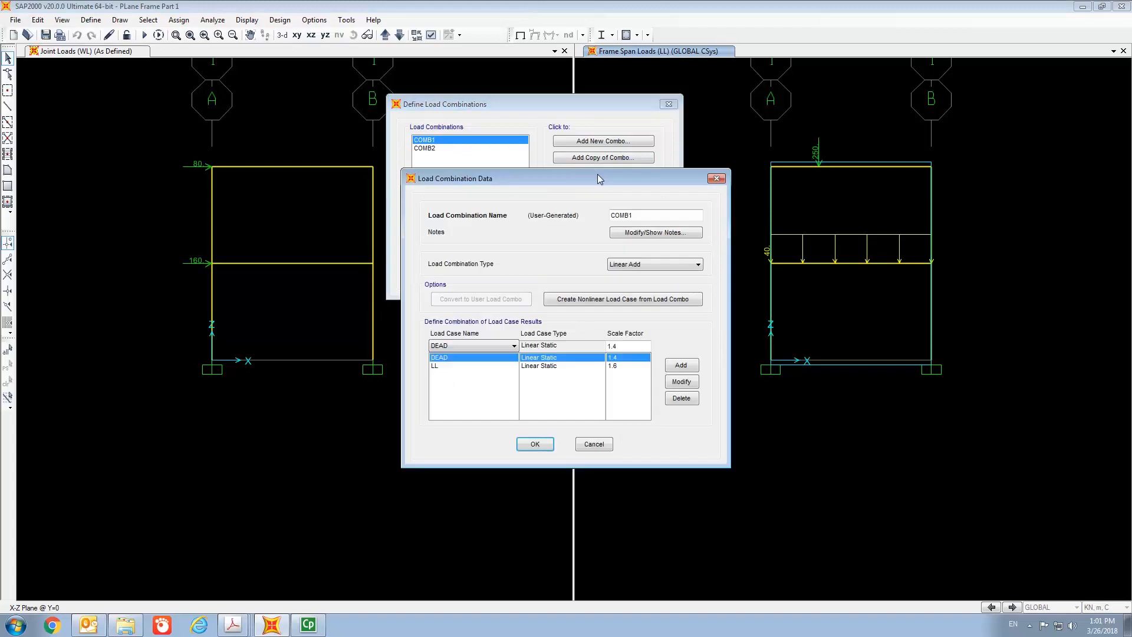
pyautogui.moveTo(604, 175); pyautogui.dragTo(729, 93)
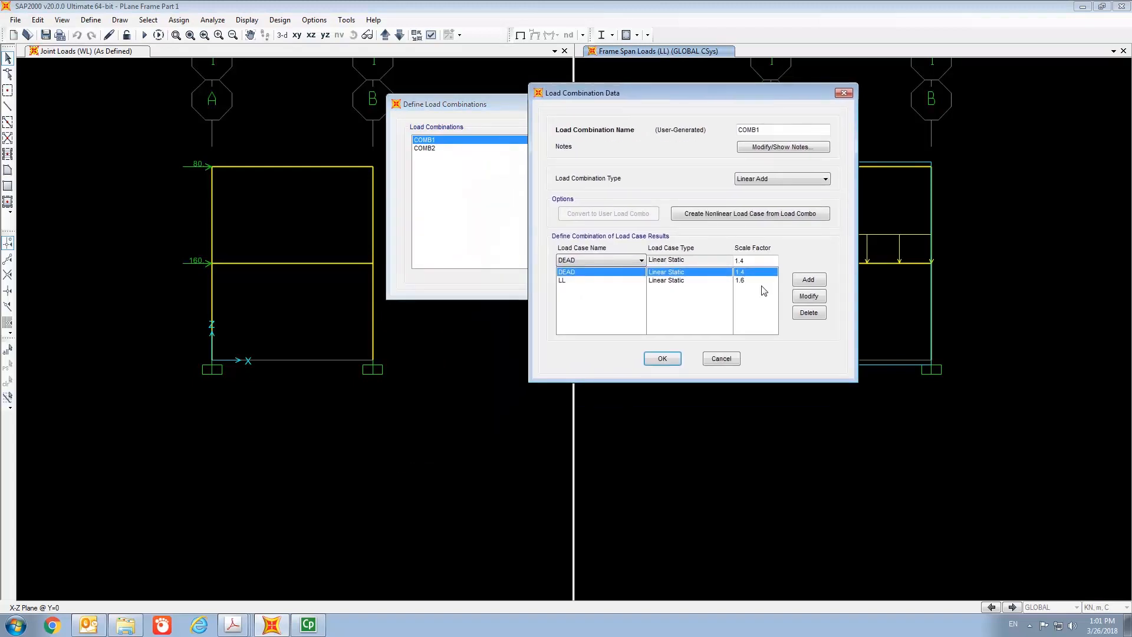
pyautogui.click(662, 360)
pyautogui.click(446, 149)
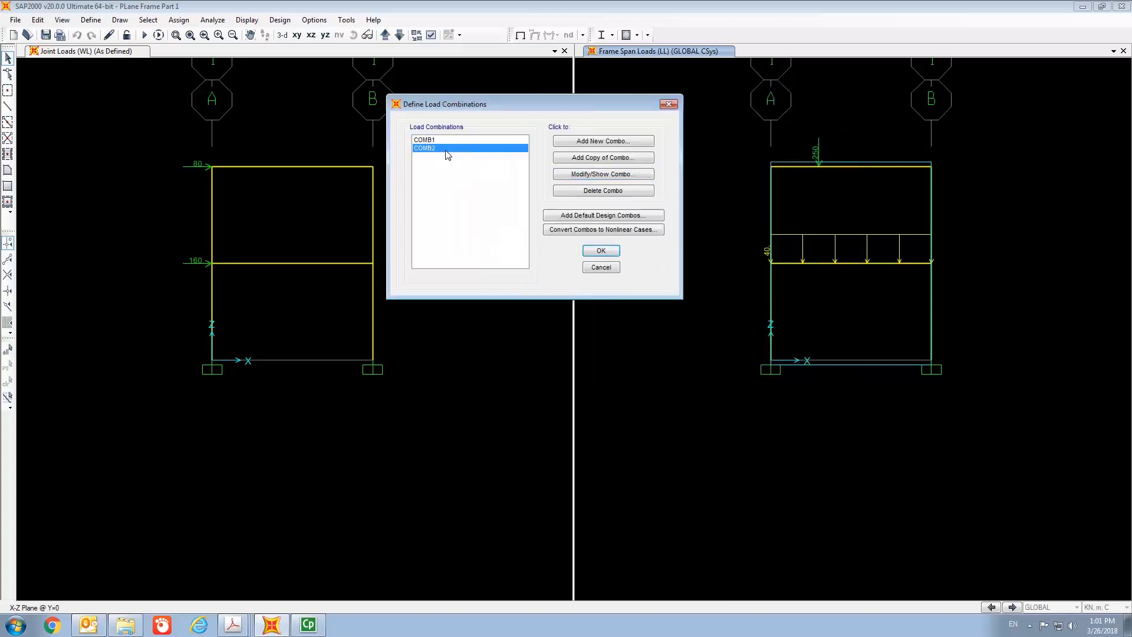
pyautogui.click(603, 174)
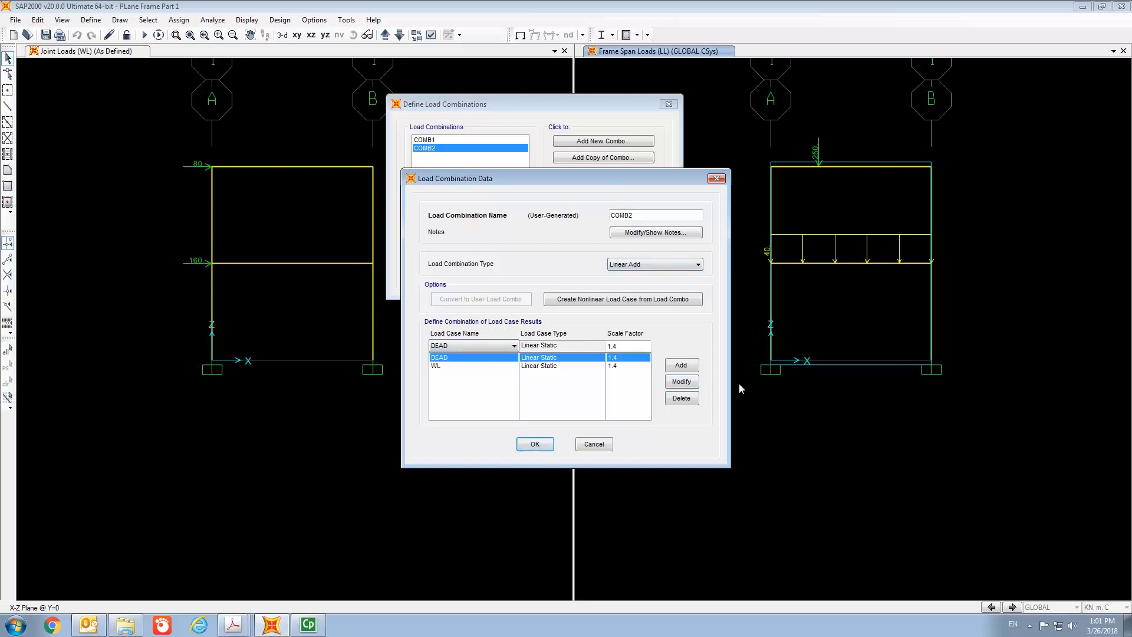
pyautogui.click(547, 449)
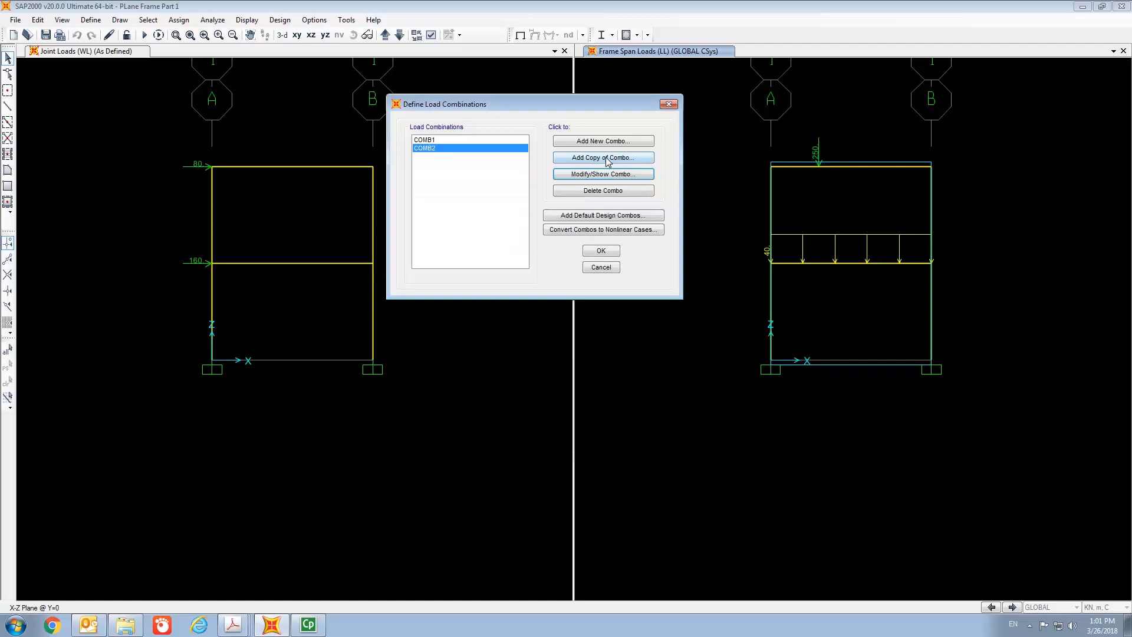
# - Add a new load combination COMB3 with the DEAD case at scale factor 1.2
pyautogui.click(600, 143)
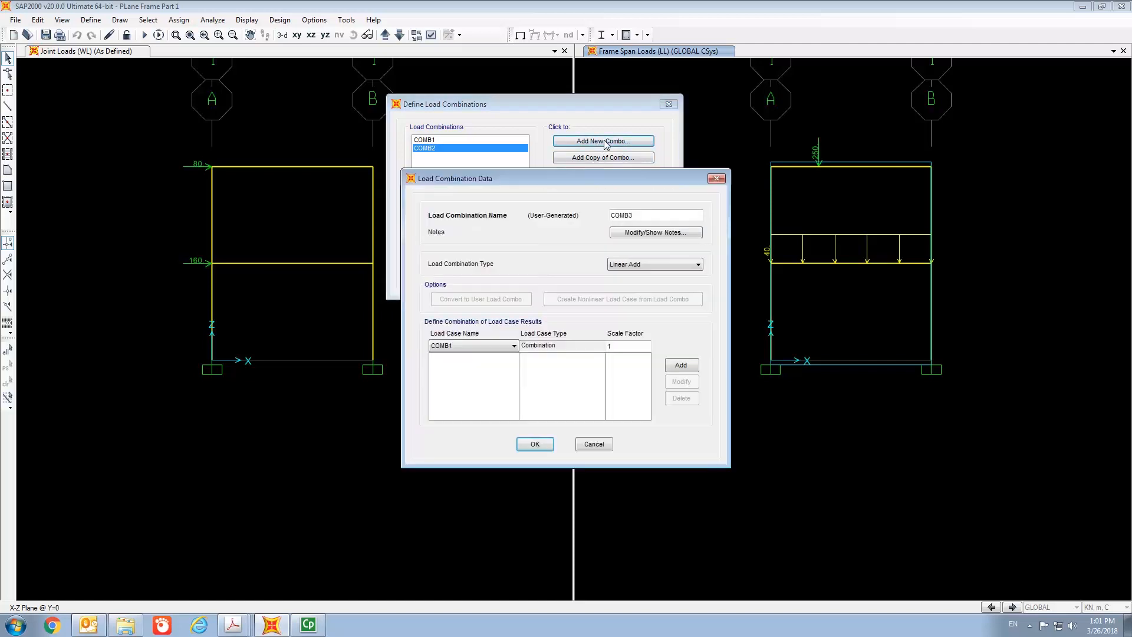
pyautogui.click(507, 348)
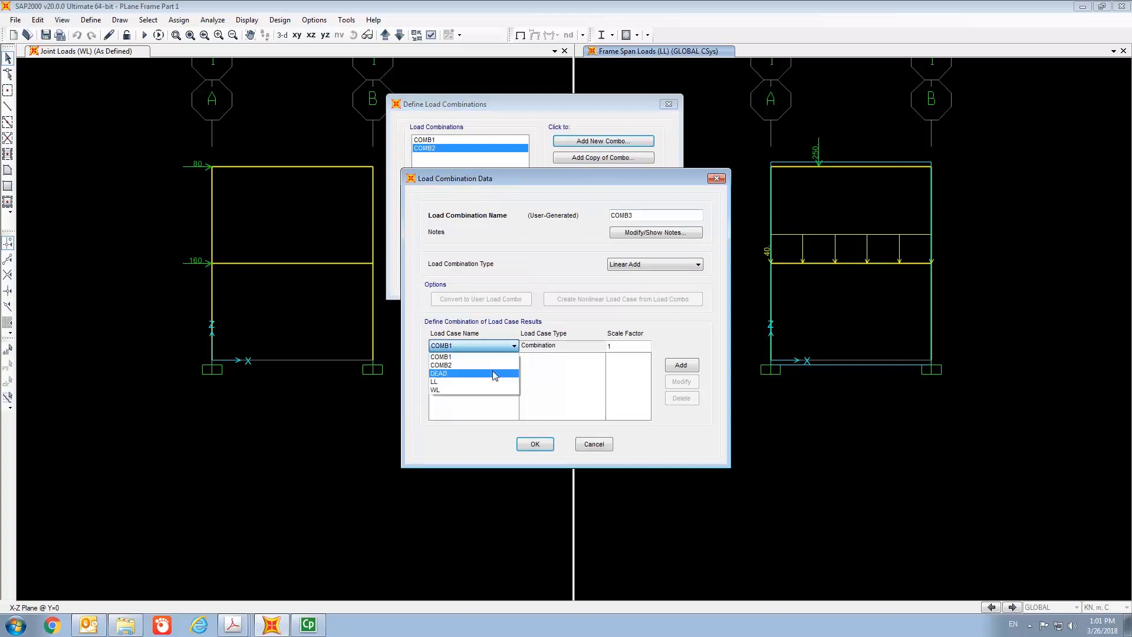
pyautogui.click(448, 374)
pyautogui.click(619, 347)
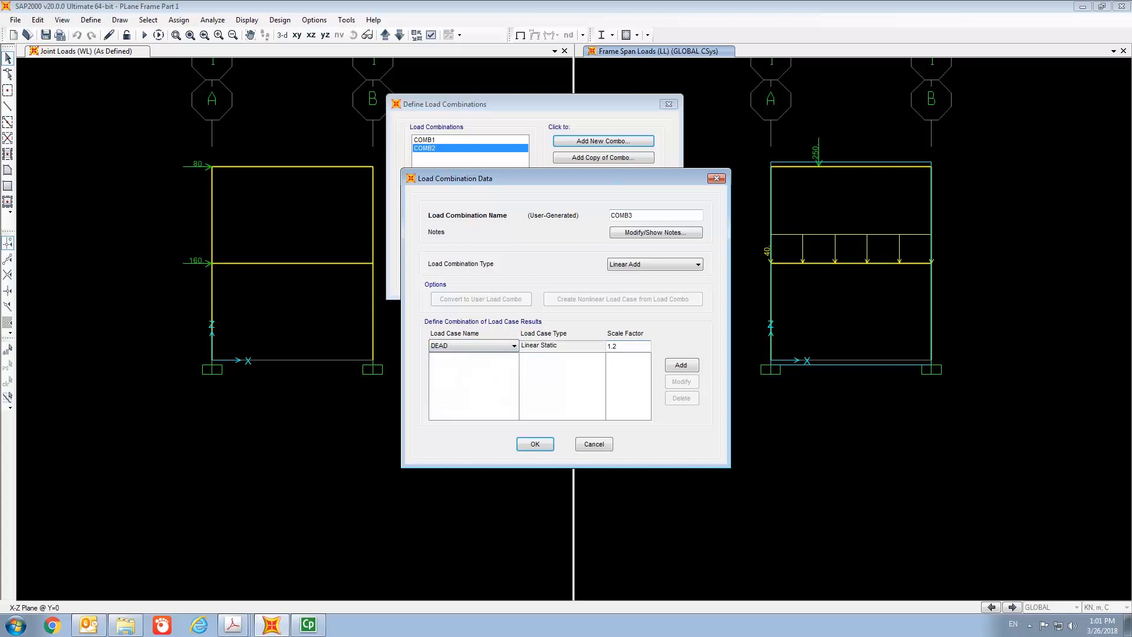
pyautogui.click(680, 365)
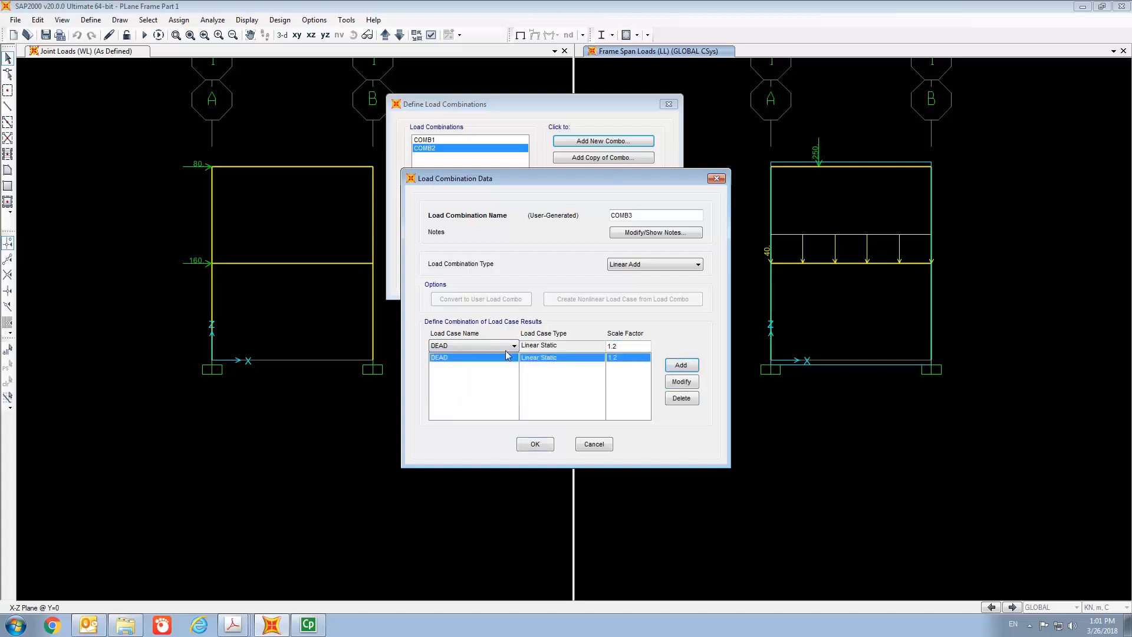
# - Add the LL and WL cases at scale factor 1.2 to COMB3 and confirm it
pyautogui.click(503, 346)
pyautogui.click(497, 387)
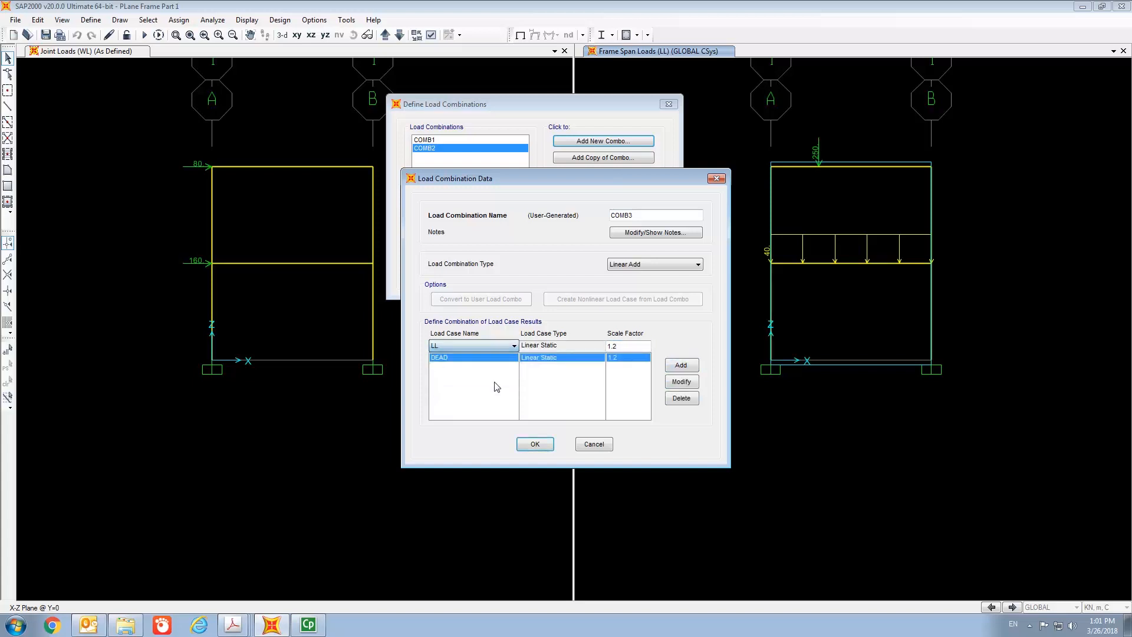
pyautogui.click(681, 365)
pyautogui.click(488, 348)
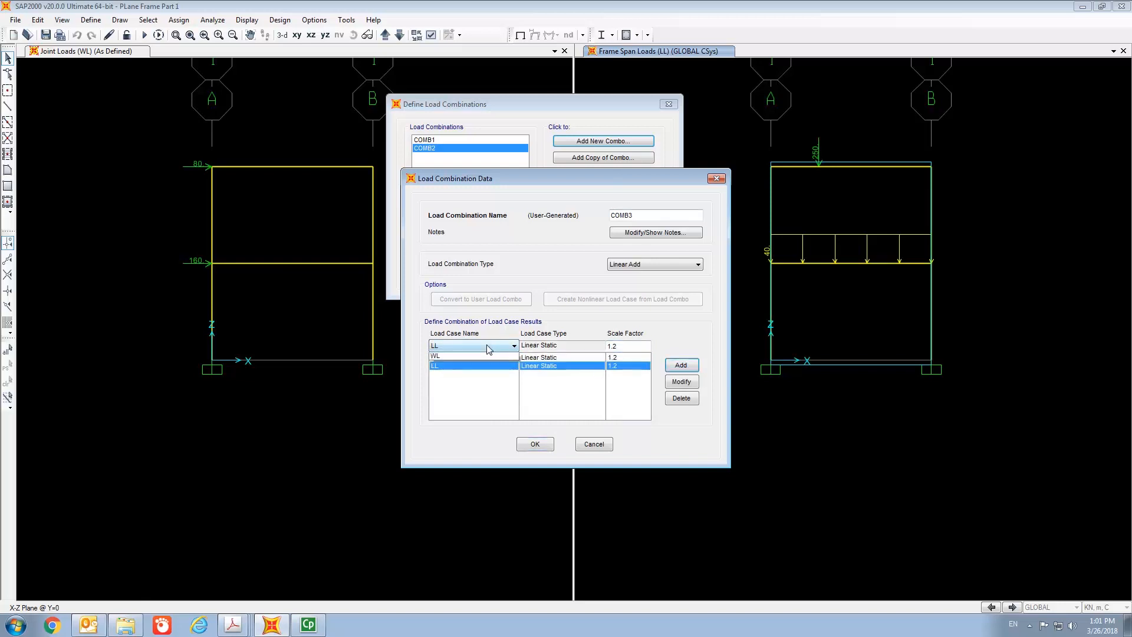
pyautogui.click(444, 389)
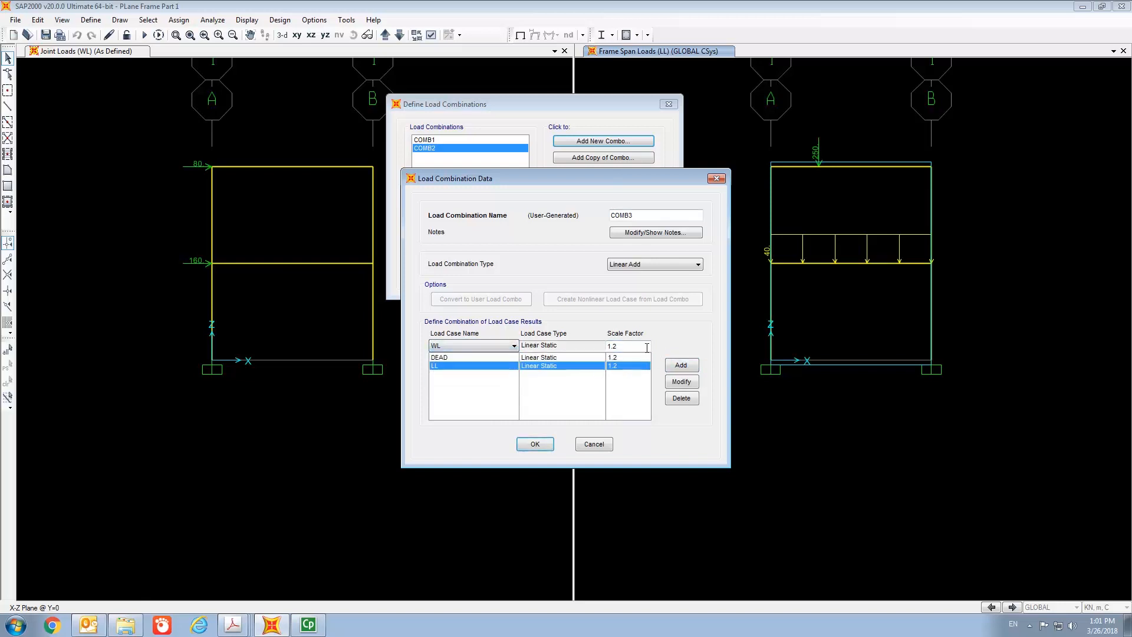
pyautogui.click(686, 369)
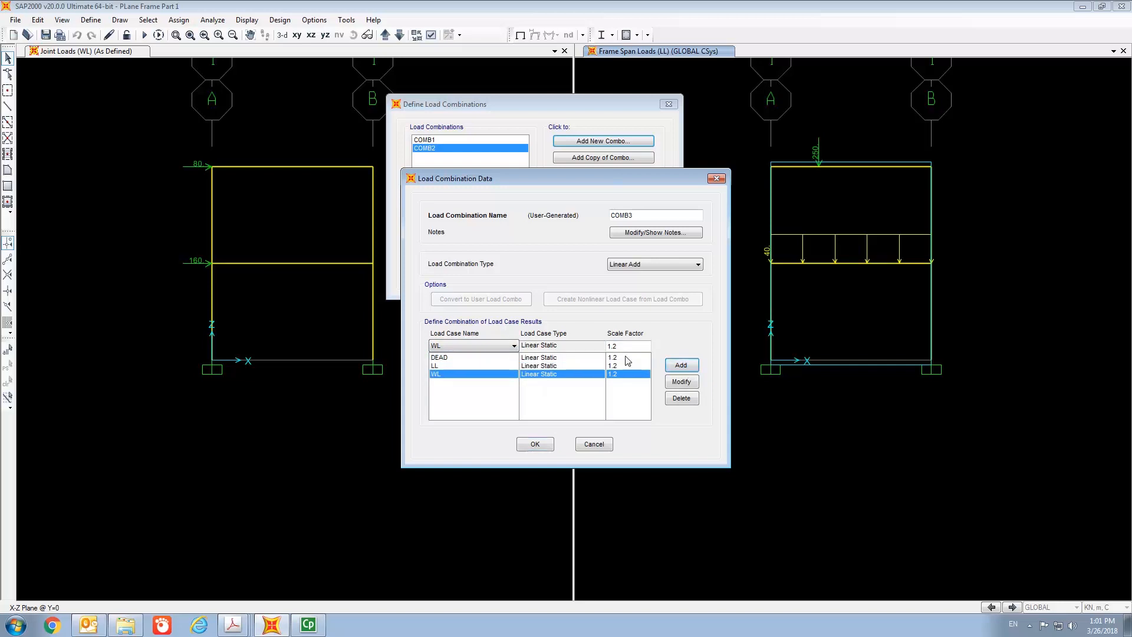
pyautogui.click(535, 444)
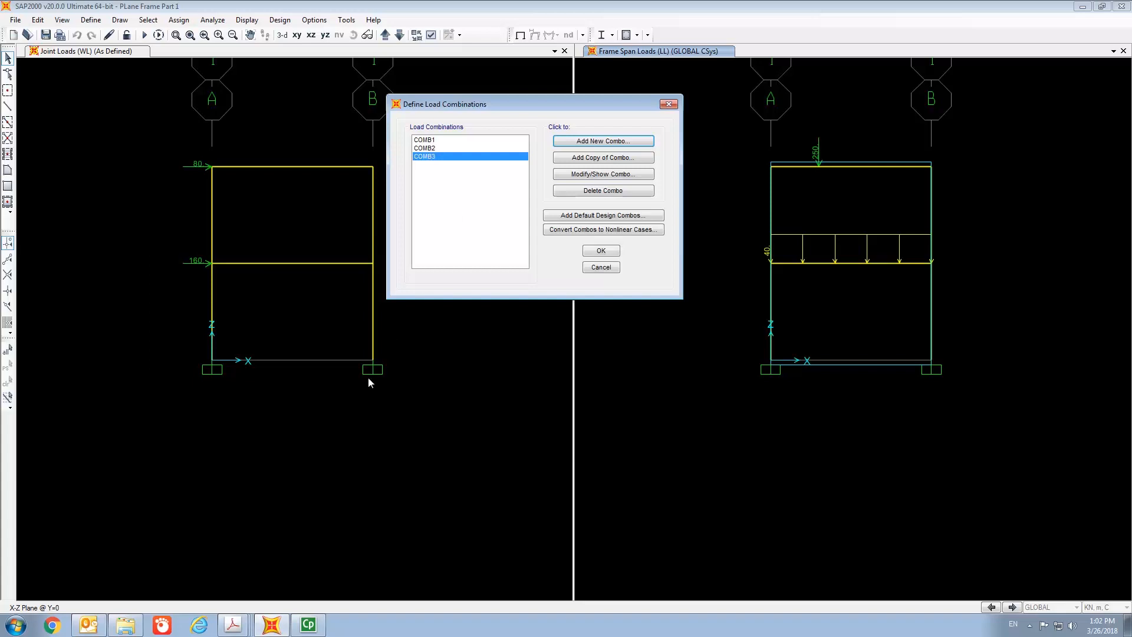
# - Check the load combination factor table in the Hong Kong code PDF
pyautogui.moveTo(238, 620)
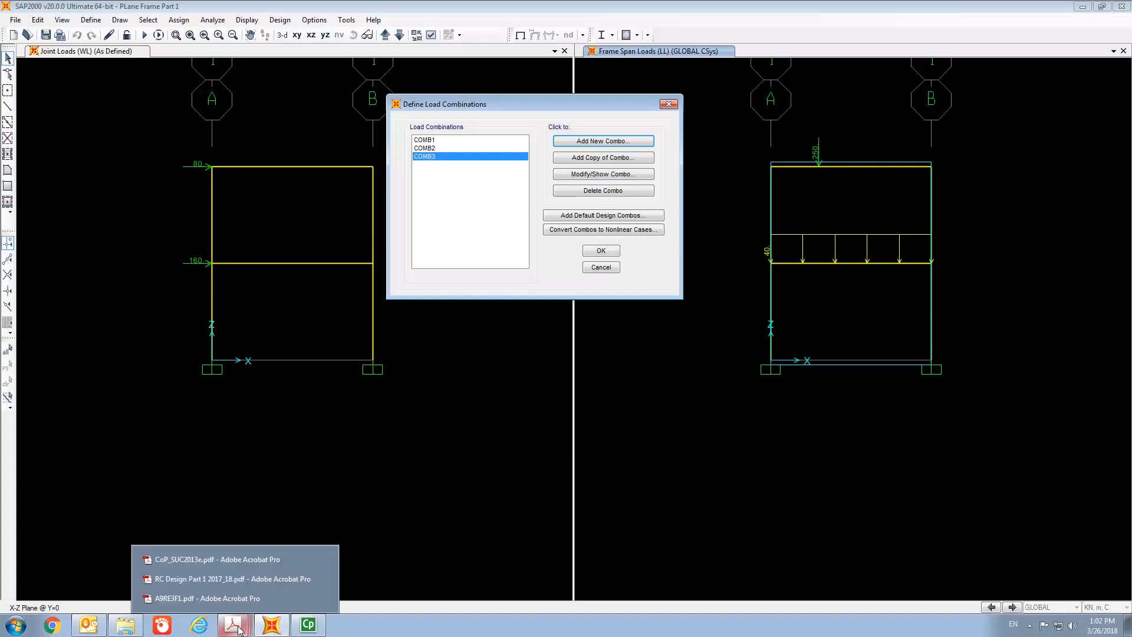
pyautogui.click(234, 561)
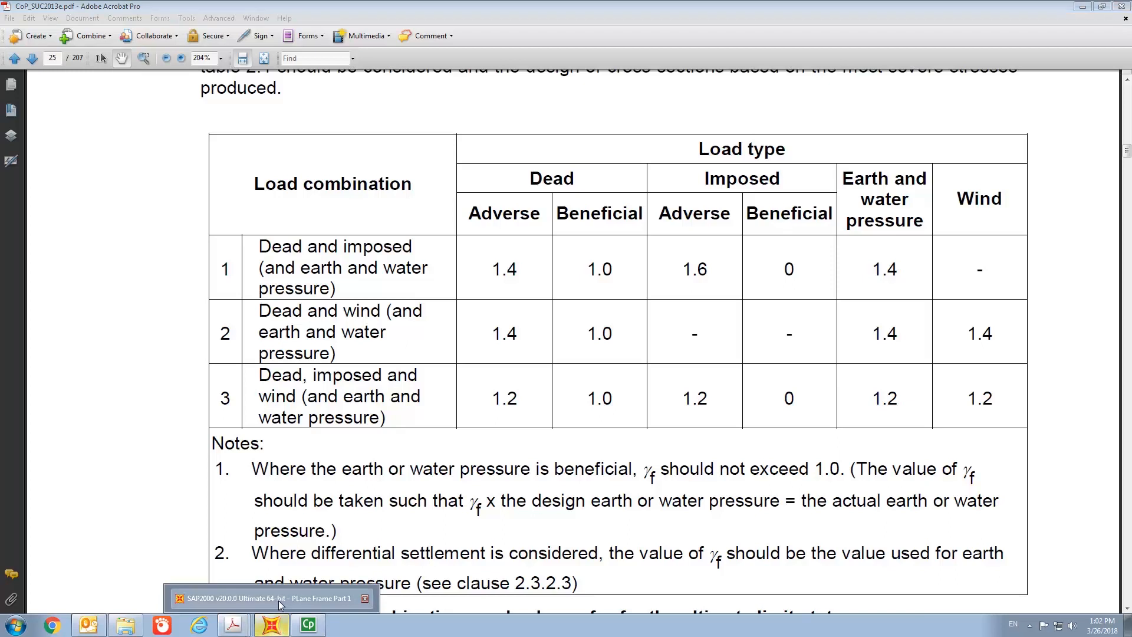
pyautogui.click(278, 600)
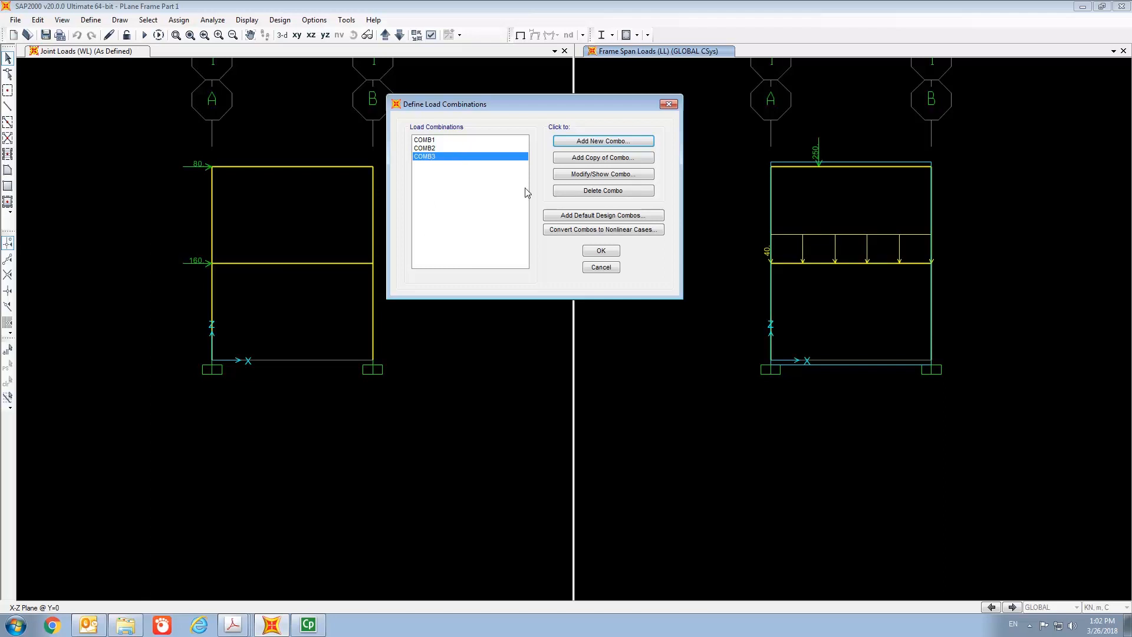
# - Create a new load combination COMB4 of type Envelope
pyautogui.click(591, 144)
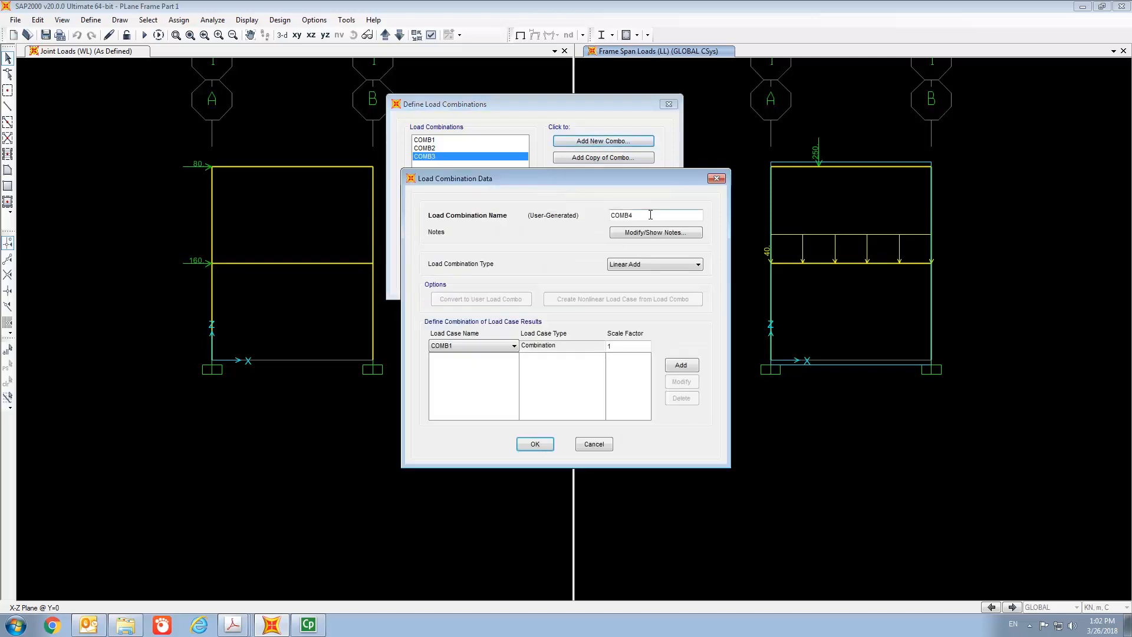
pyautogui.moveTo(611, 178); pyautogui.dragTo(724, 104)
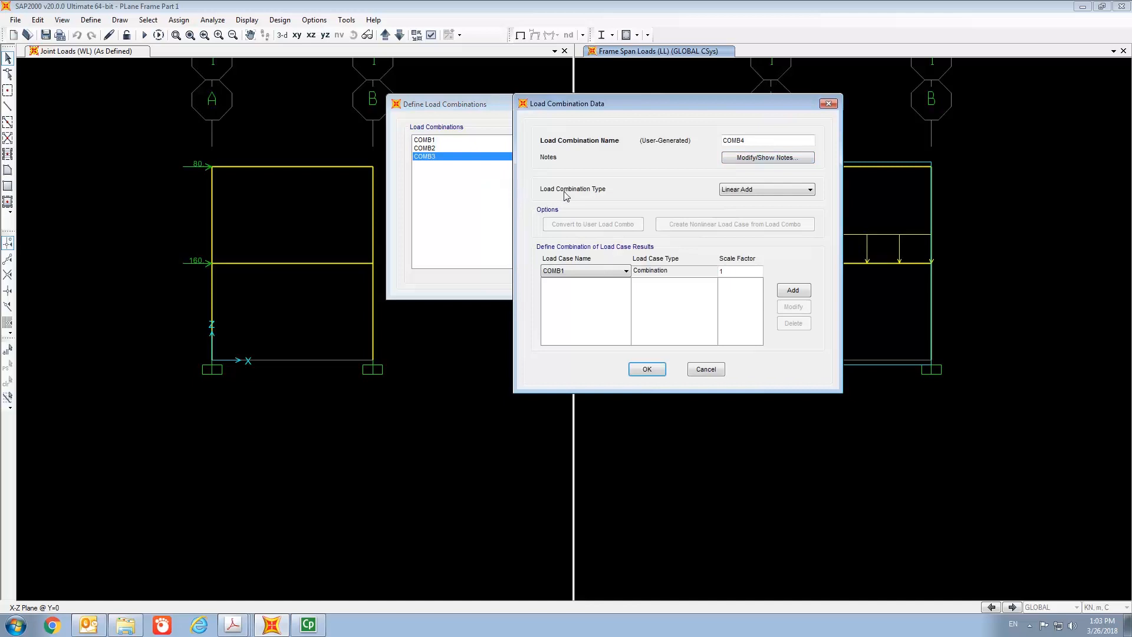
pyautogui.click(773, 190)
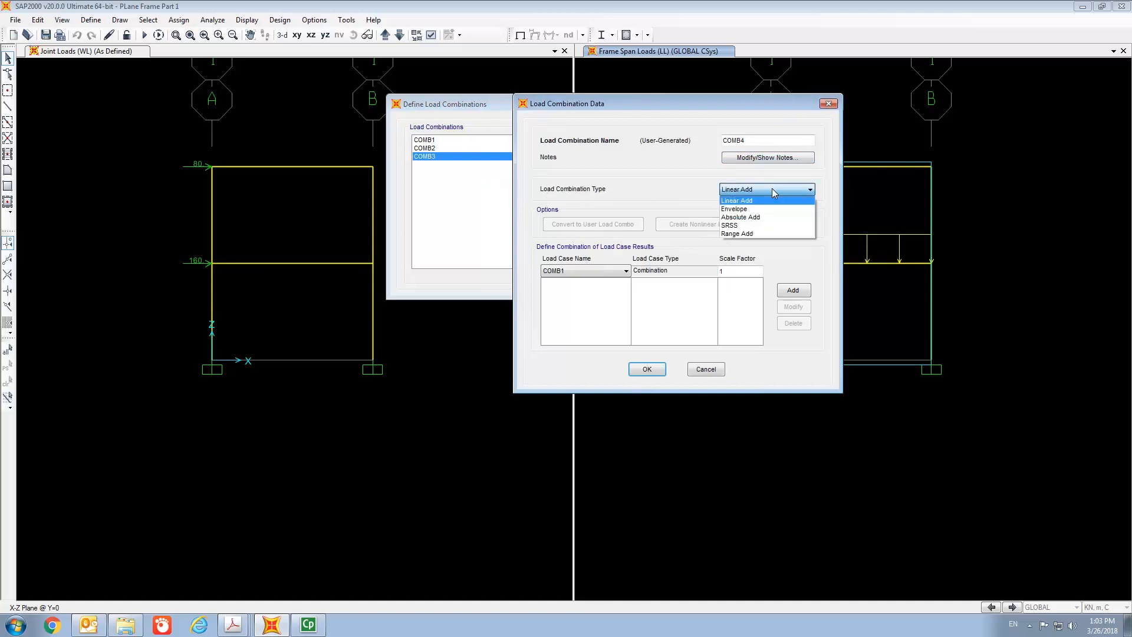
pyautogui.click(754, 209)
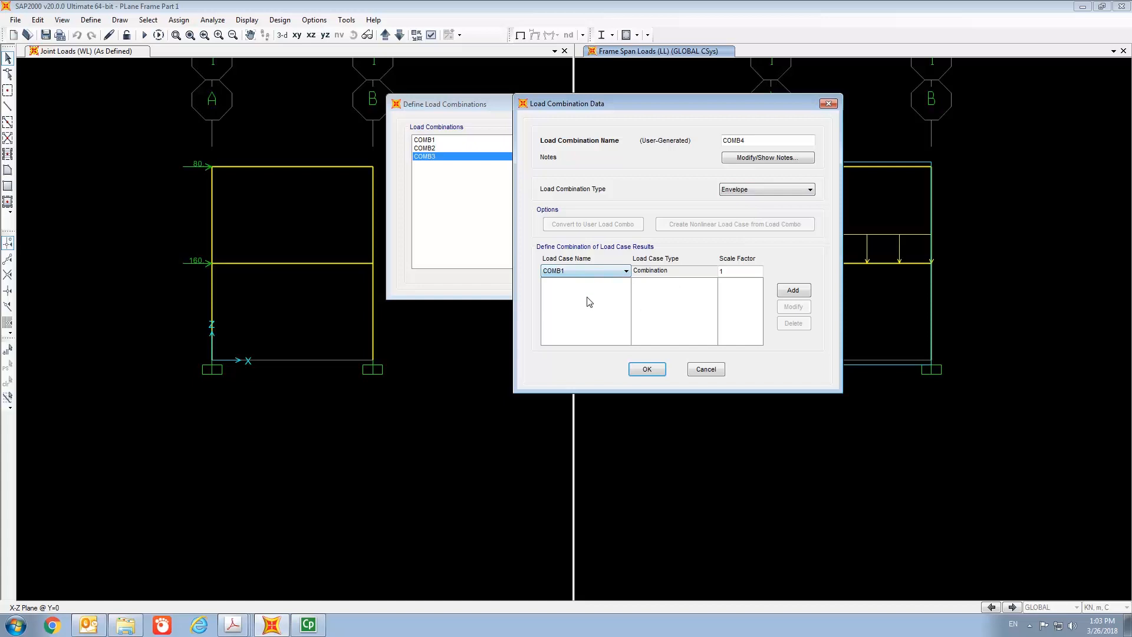
# - Add COMB1, COMB2 and COMB3 to COMB4 and confirm the load combinations
pyautogui.click(793, 292)
pyautogui.click(606, 271)
pyautogui.click(567, 288)
pyautogui.click(793, 290)
pyautogui.click(589, 271)
pyautogui.click(590, 299)
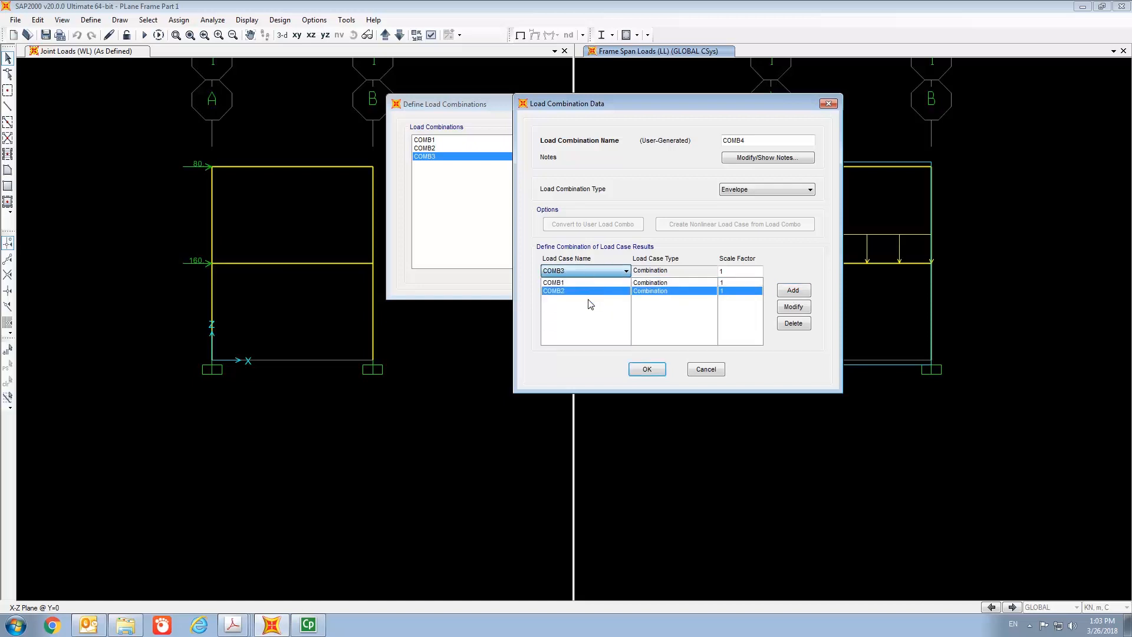
pyautogui.click(794, 291)
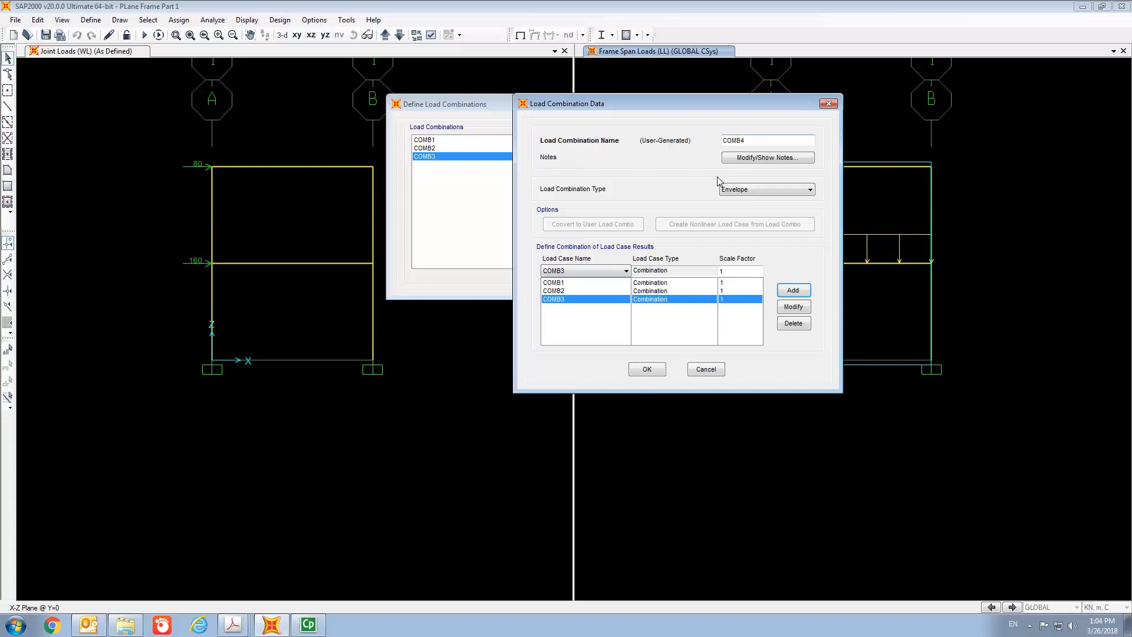
pyautogui.click(647, 369)
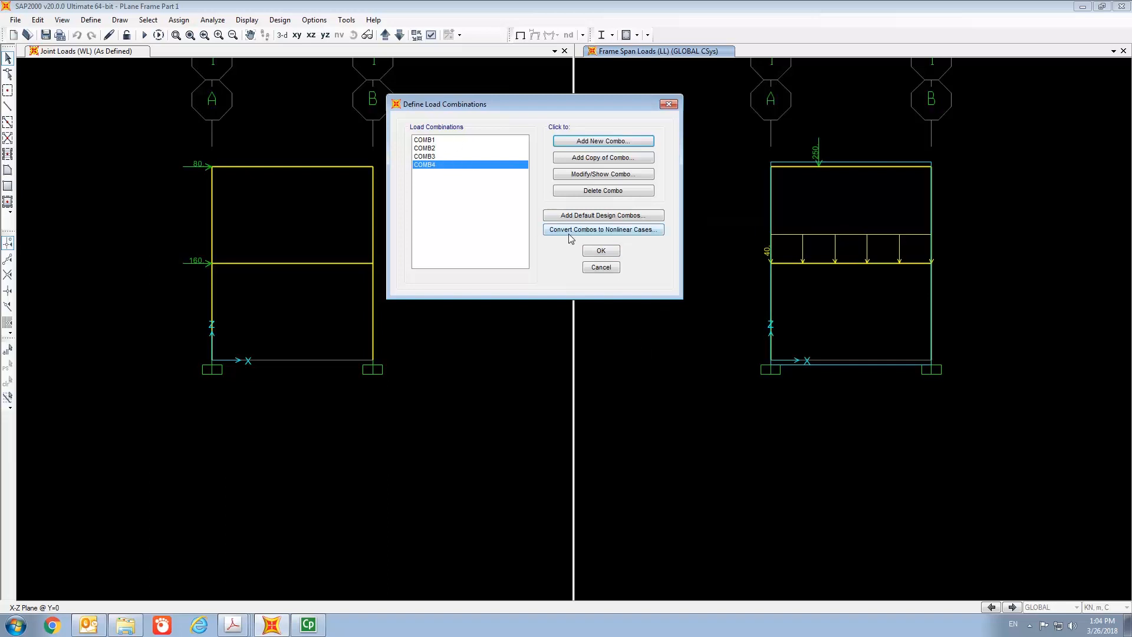
pyautogui.click(612, 254)
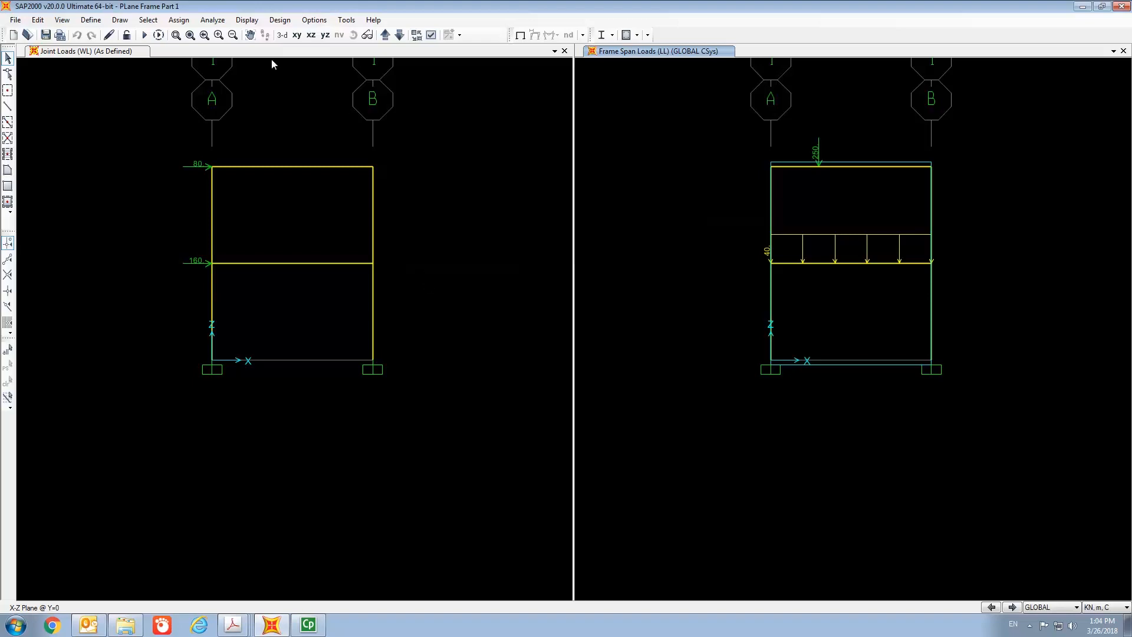
# - Set the analysis degrees of freedom to Plane Frame
pyautogui.click(214, 22)
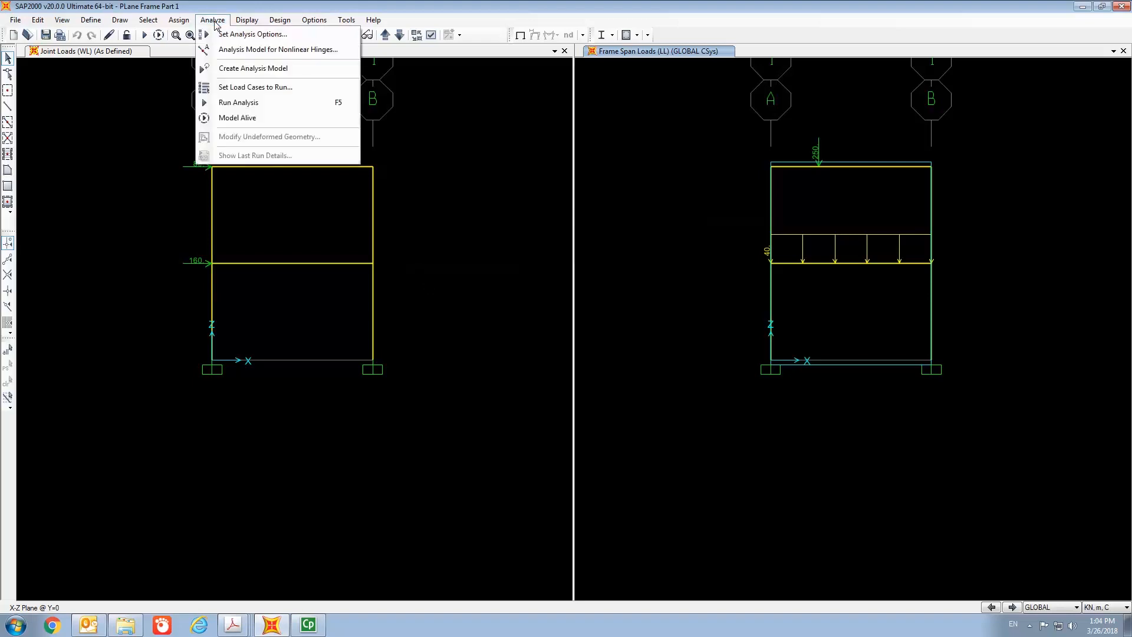
pyautogui.click(223, 34)
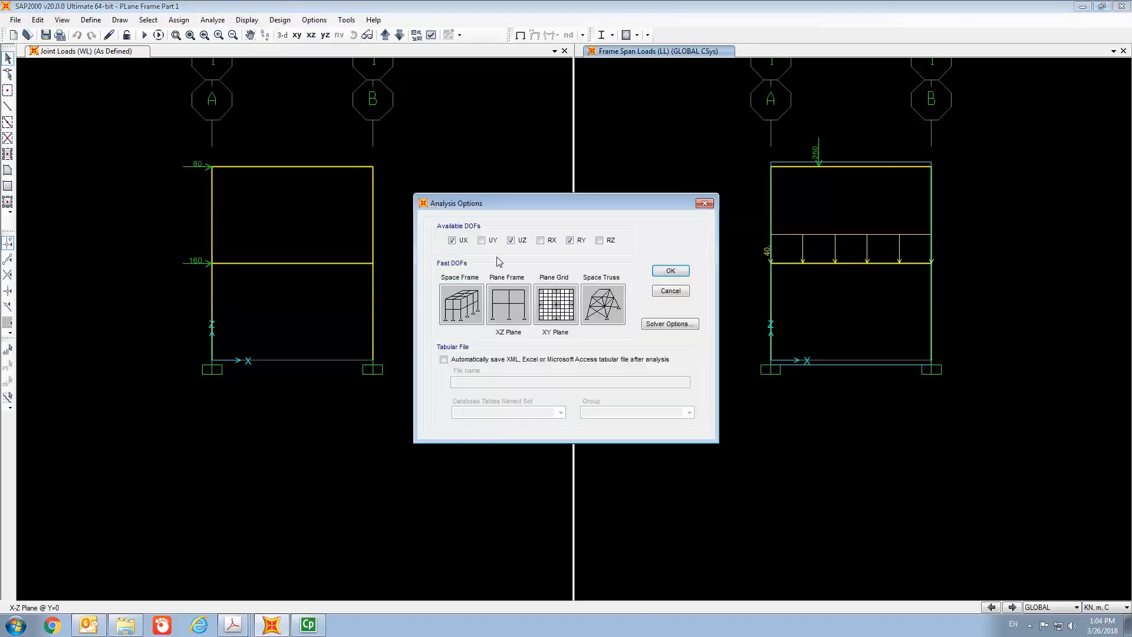
pyautogui.click(508, 303)
pyautogui.click(678, 275)
# - Run the analysis for the DEAD, LL and WL load cases
pyautogui.click(216, 24)
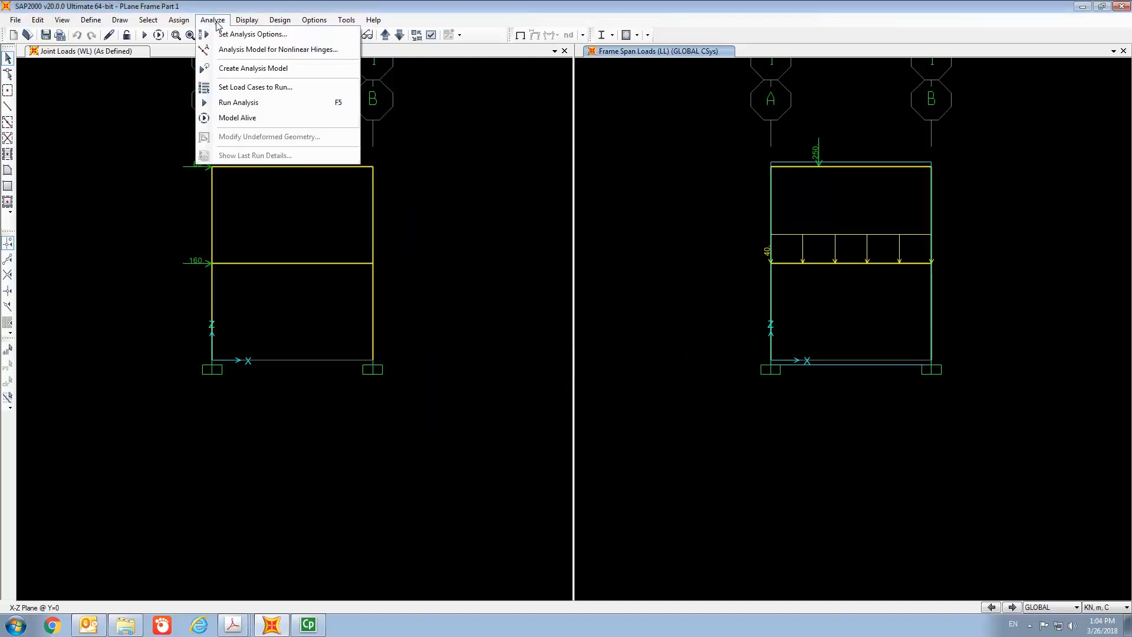
pyautogui.click(241, 87)
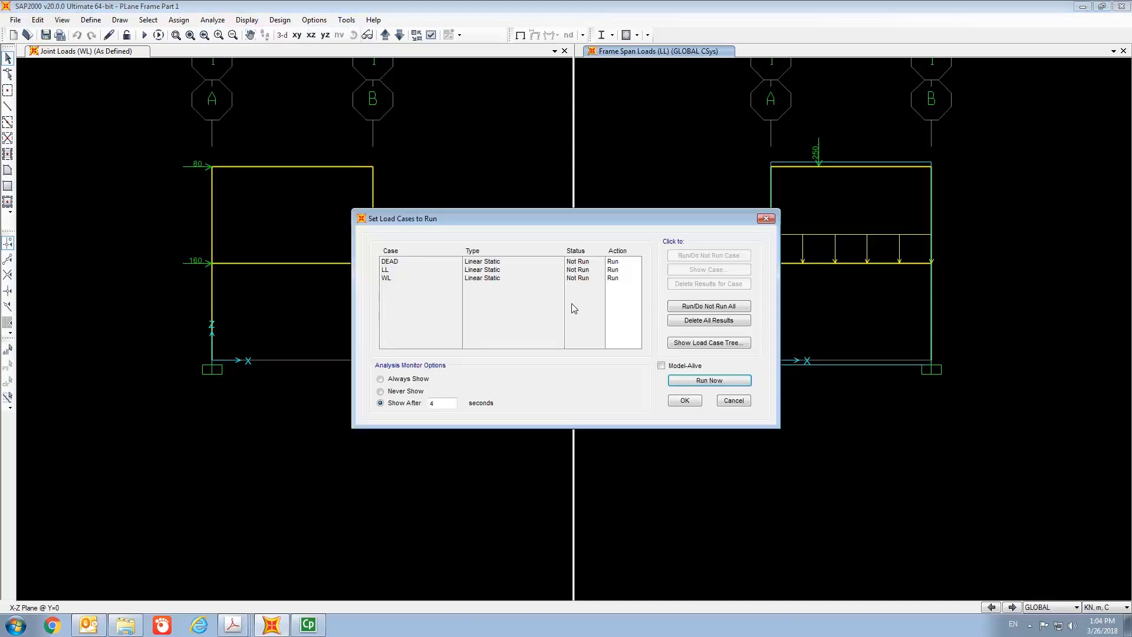
pyautogui.click(713, 381)
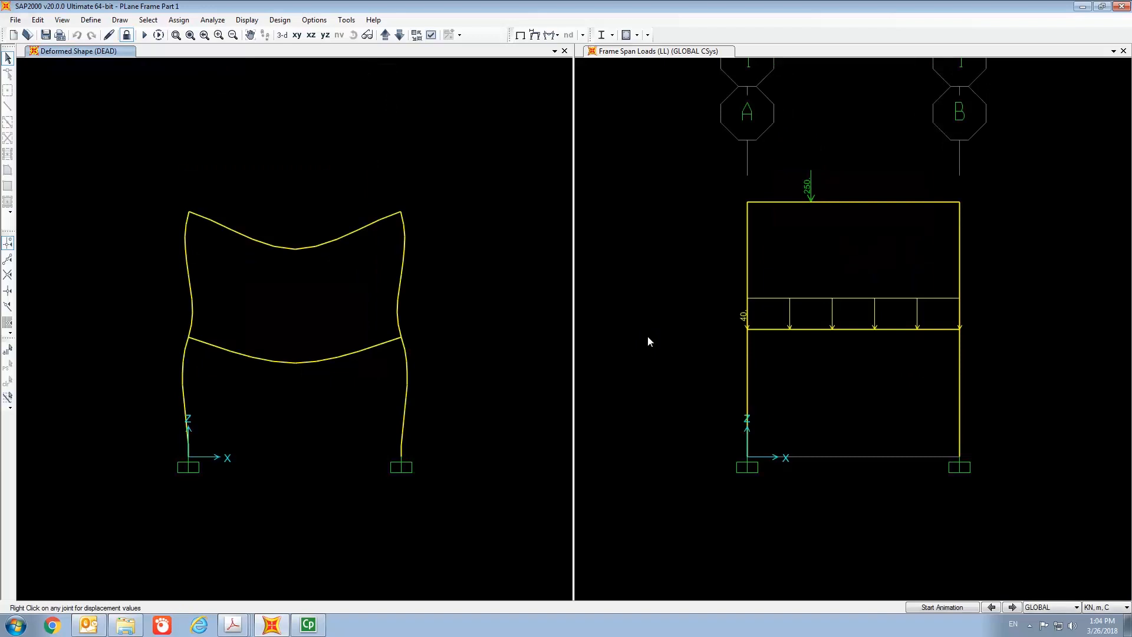
# - Display the deformed shape of the frame for load combination COMB3
pyautogui.click(250, 35)
pyautogui.moveTo(287, 286); pyautogui.dragTo(286, 203)
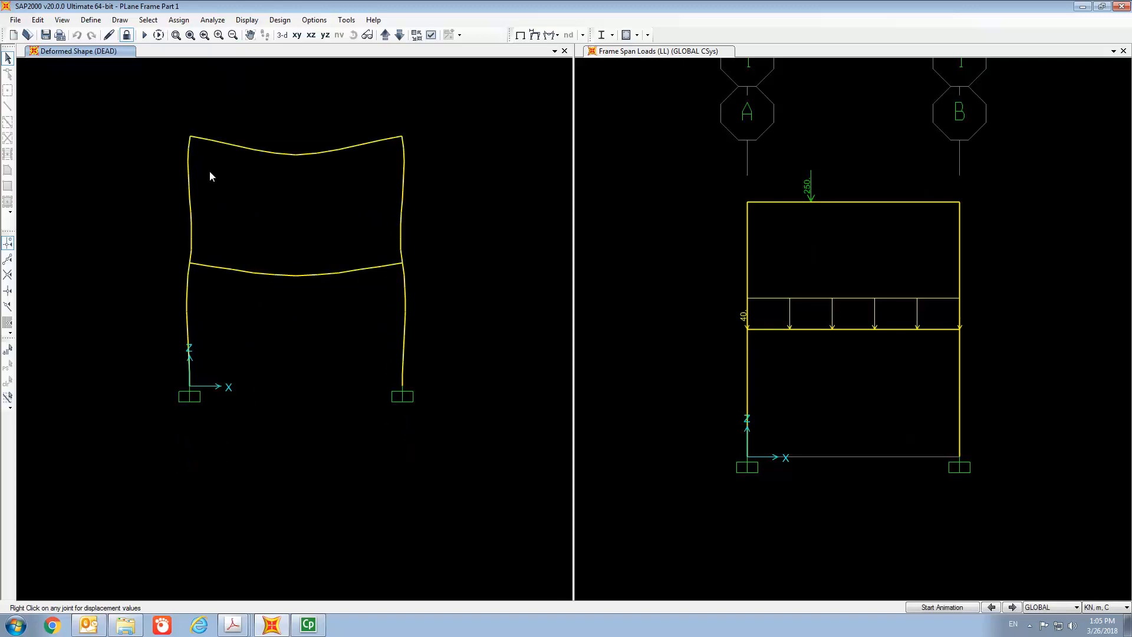
pyautogui.click(248, 21)
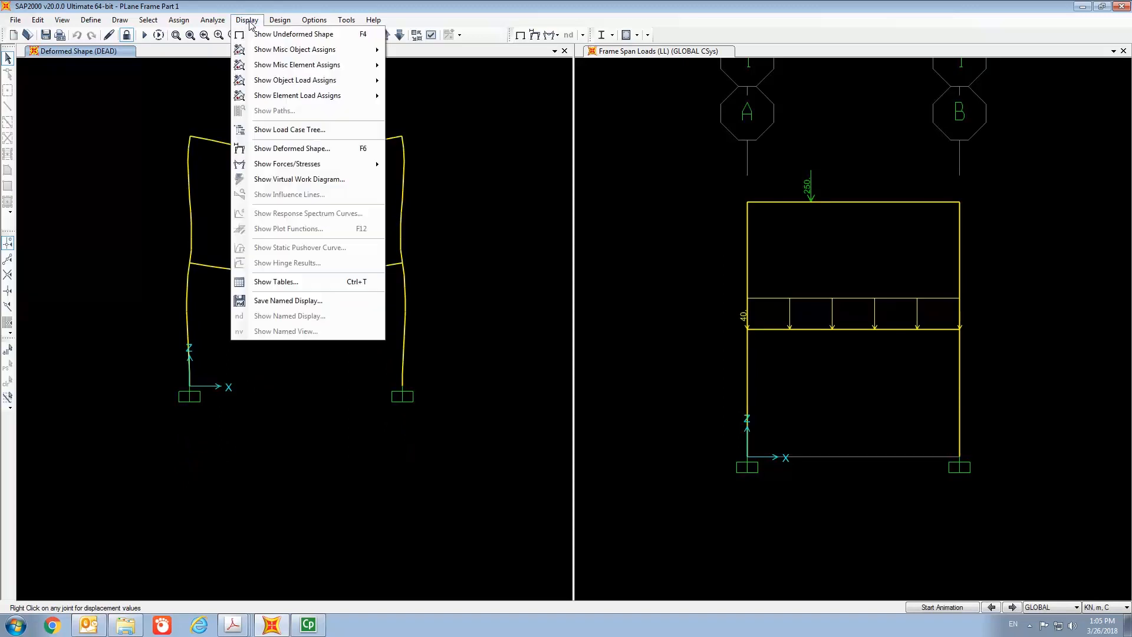
pyautogui.click(292, 148)
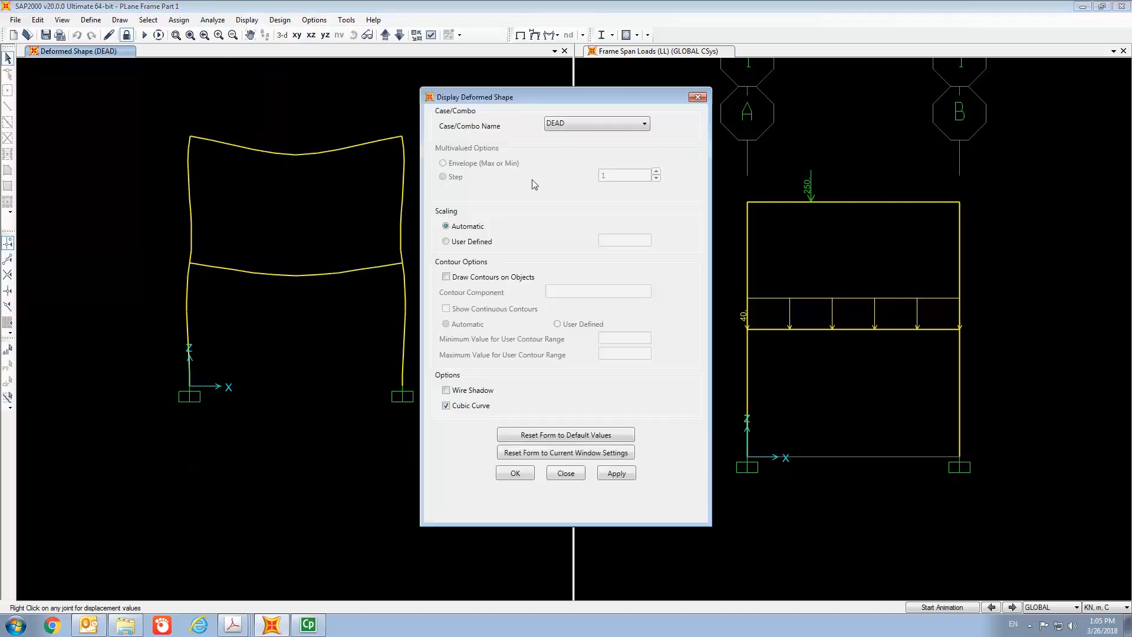
pyautogui.click(580, 125)
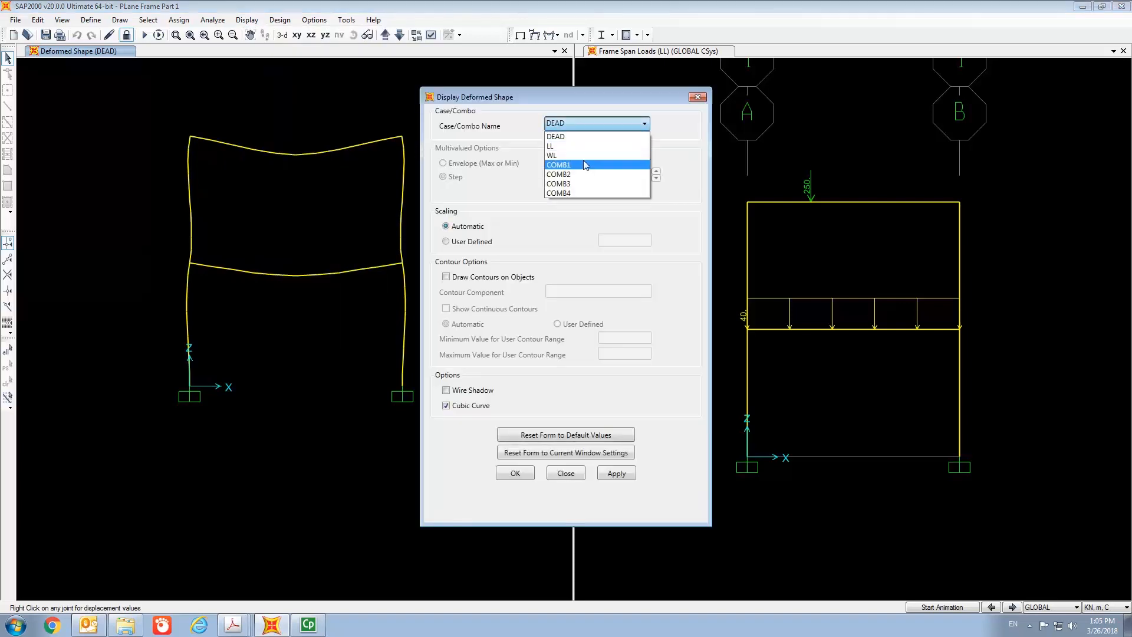
pyautogui.click(584, 184)
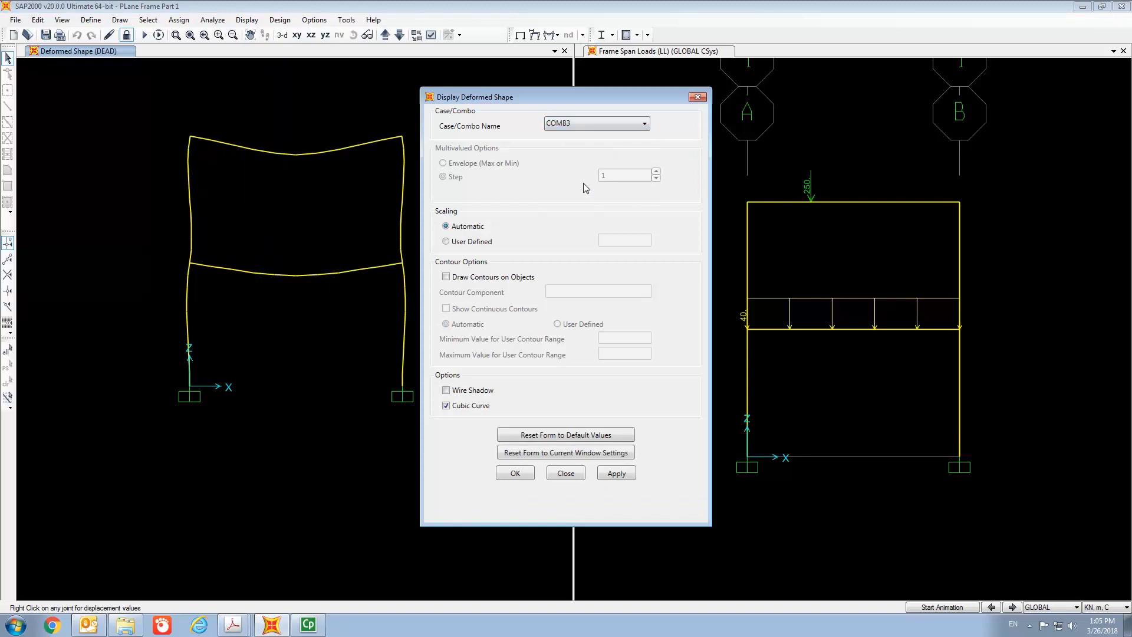
pyautogui.click(518, 473)
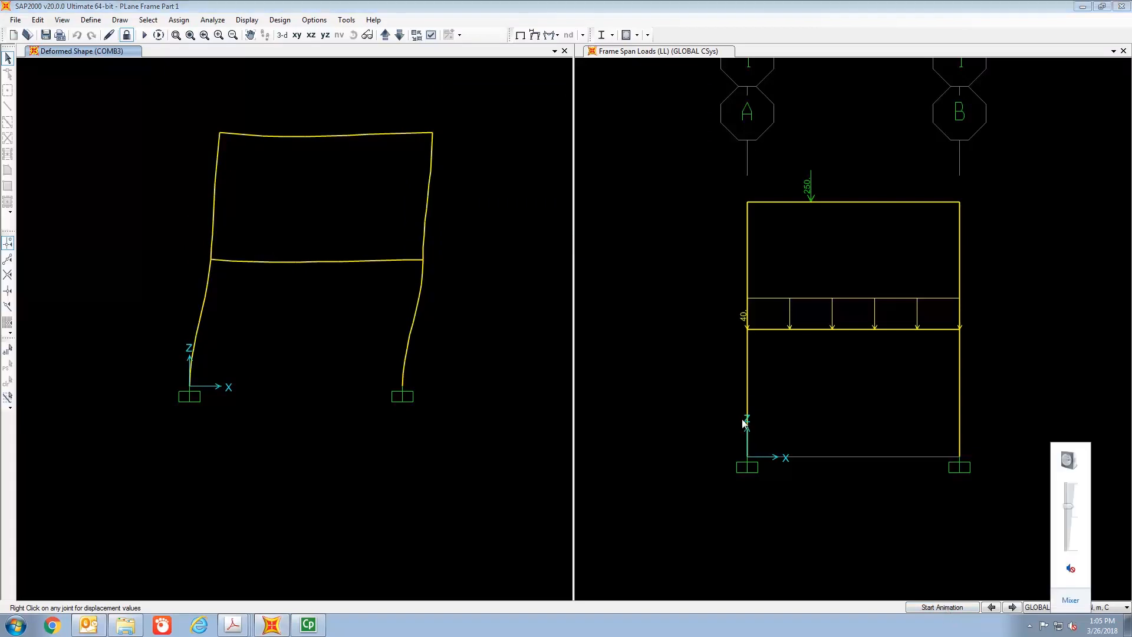
# - Set the concrete frame design code preference to Hong Kong CP 2013
pyautogui.click(821, 6)
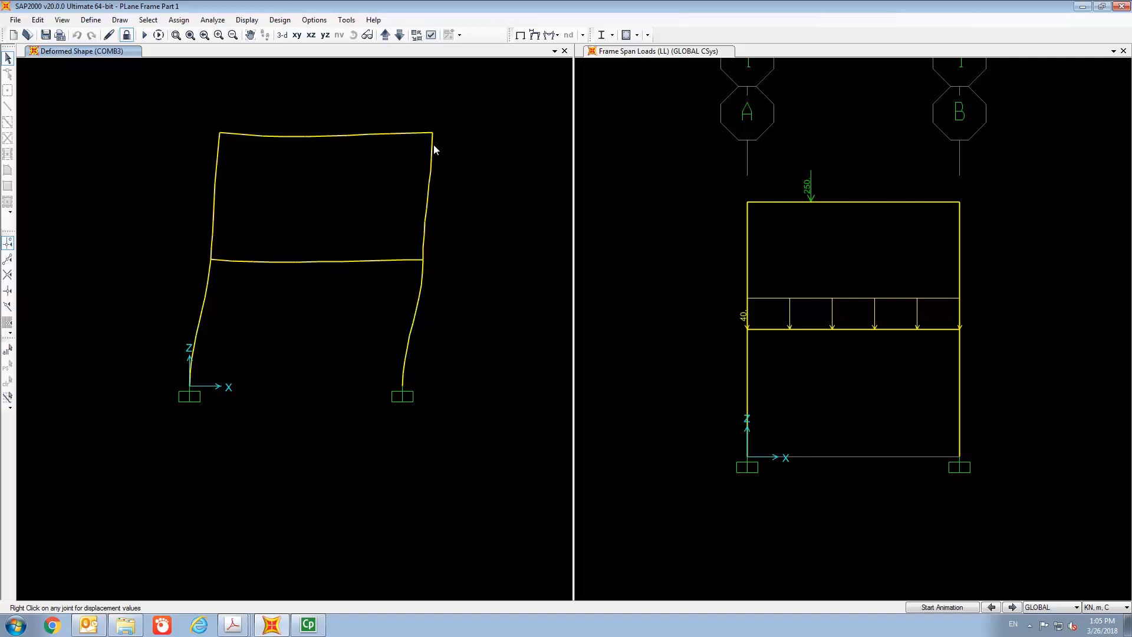
pyautogui.click(280, 20)
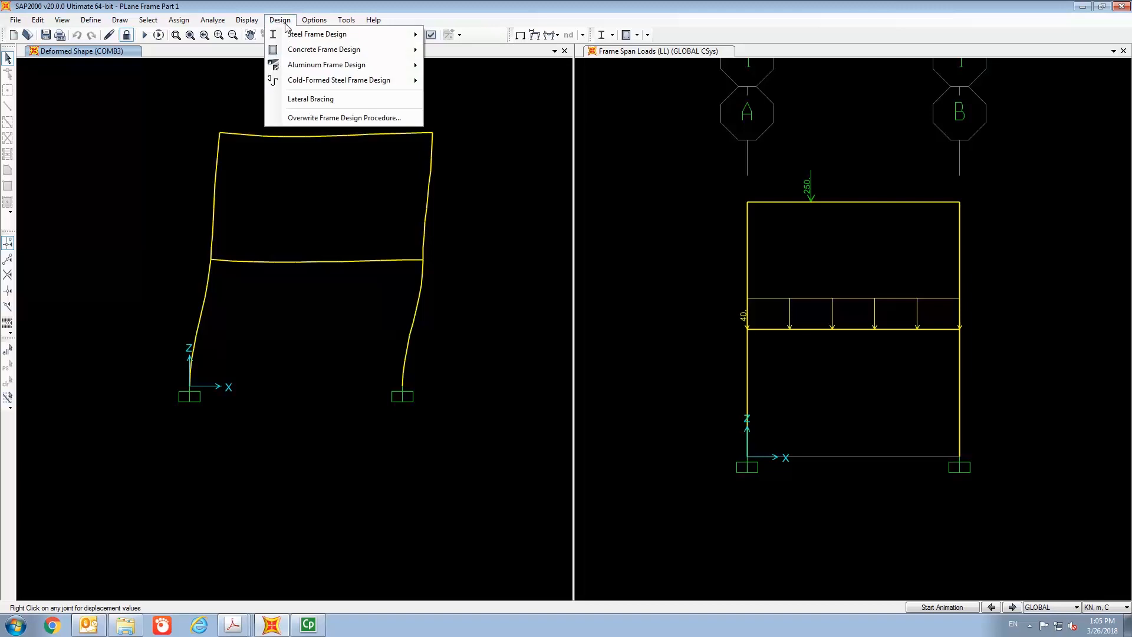
pyautogui.moveTo(298, 53)
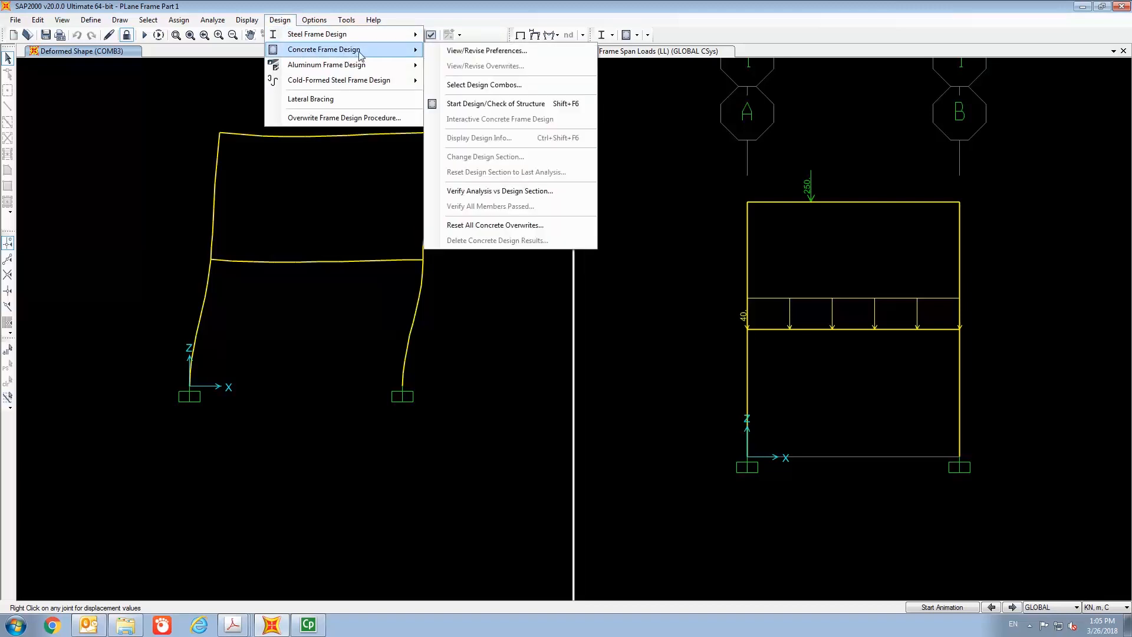
pyautogui.click(484, 51)
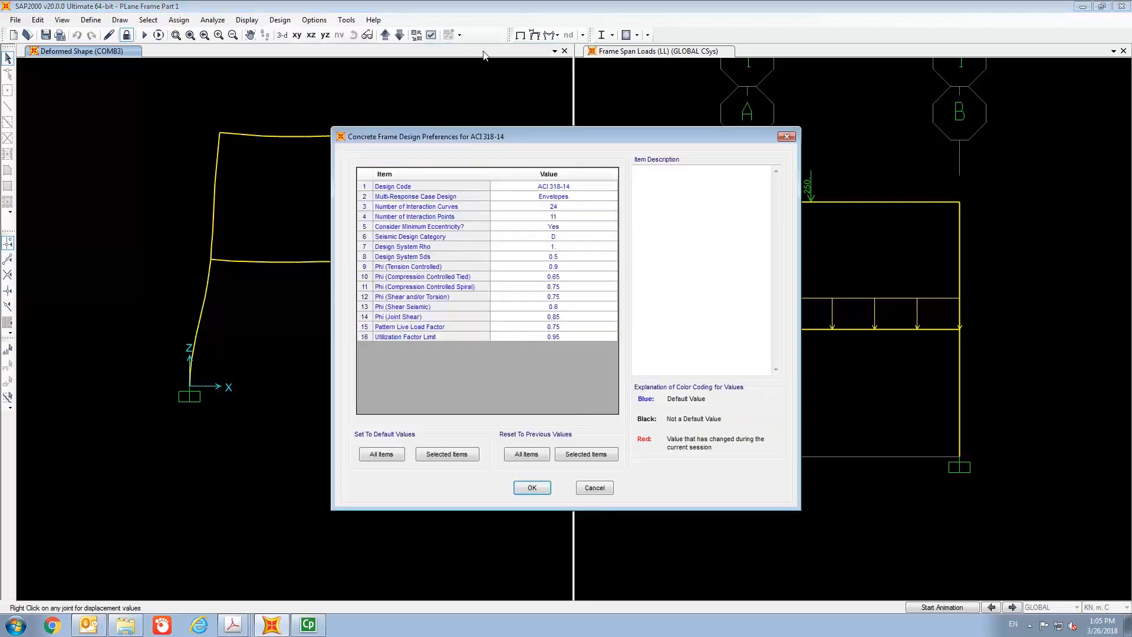
pyautogui.moveTo(502, 134); pyautogui.dragTo(558, 54)
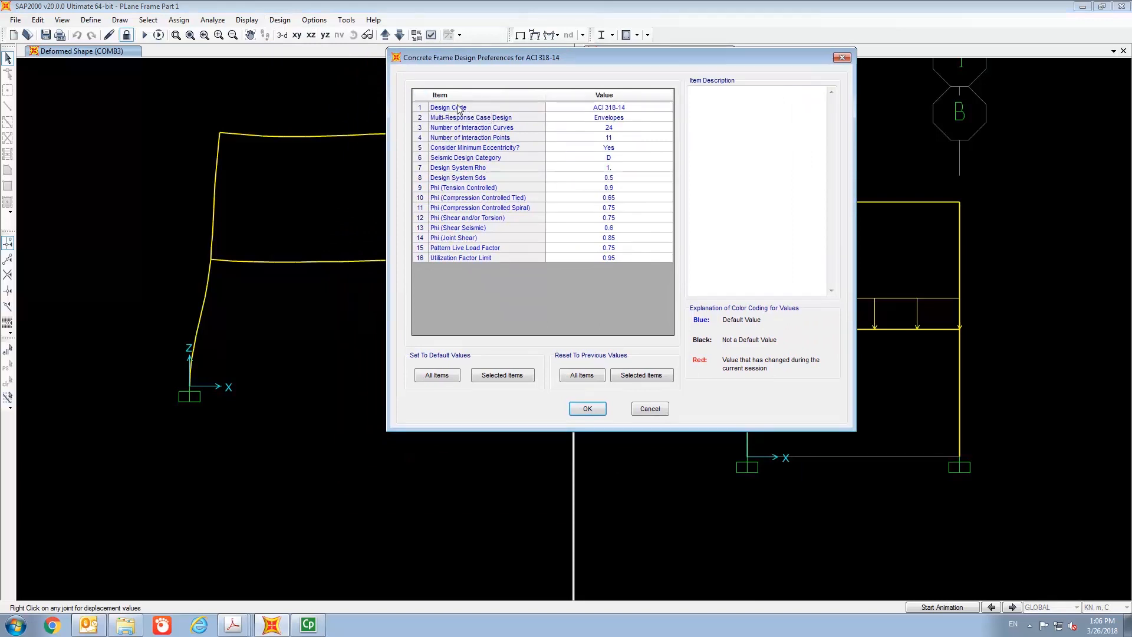
pyautogui.click(655, 109)
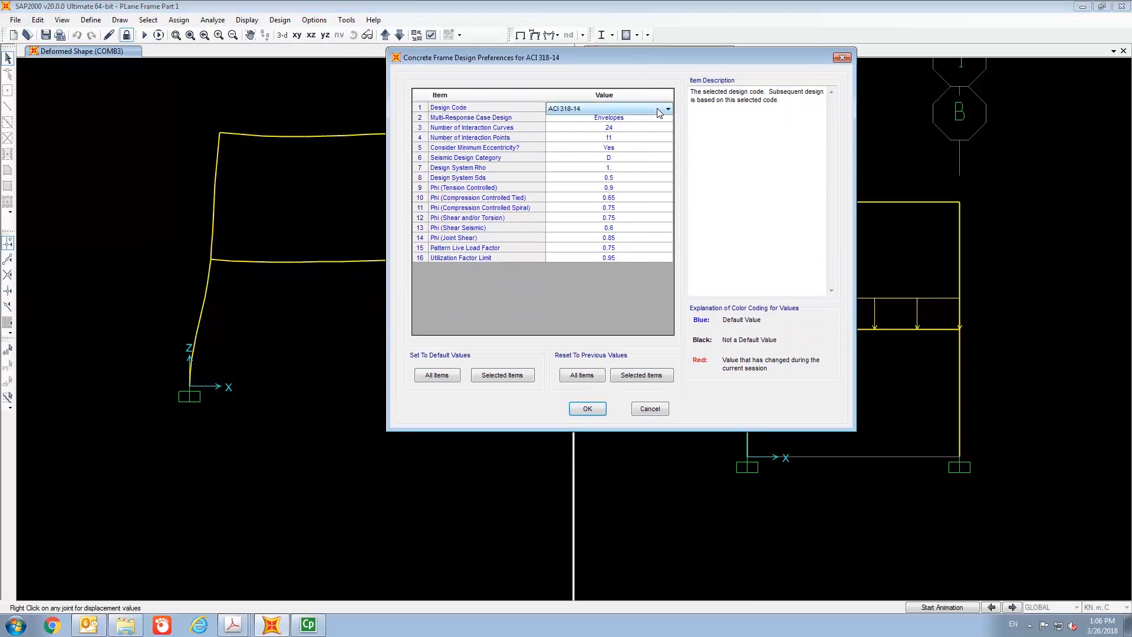
pyautogui.click(667, 110)
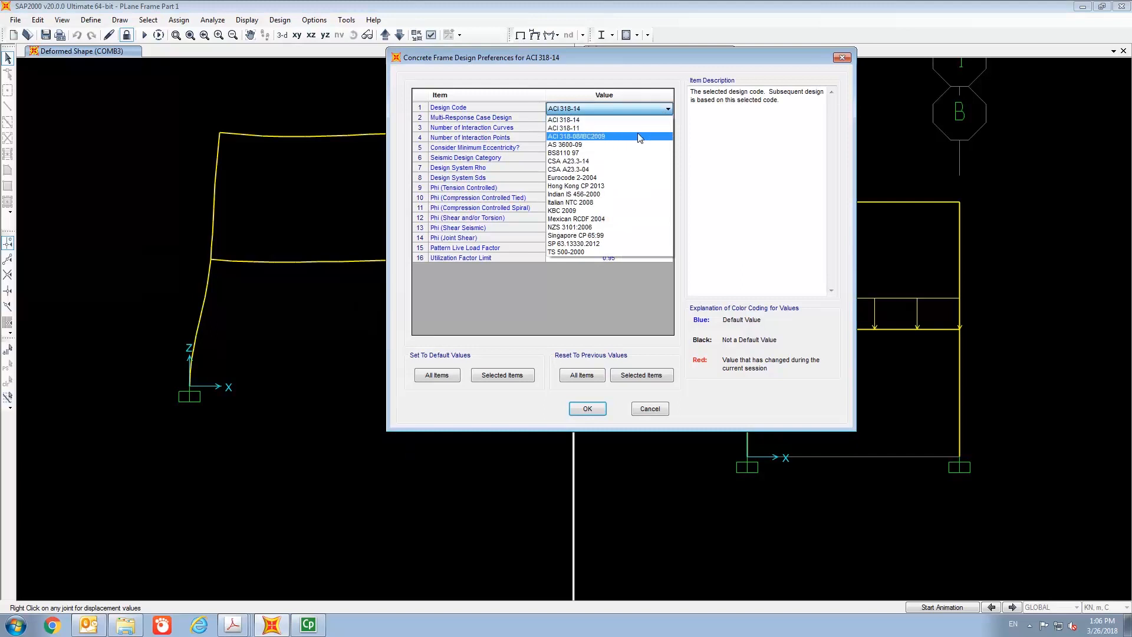
pyautogui.click(596, 187)
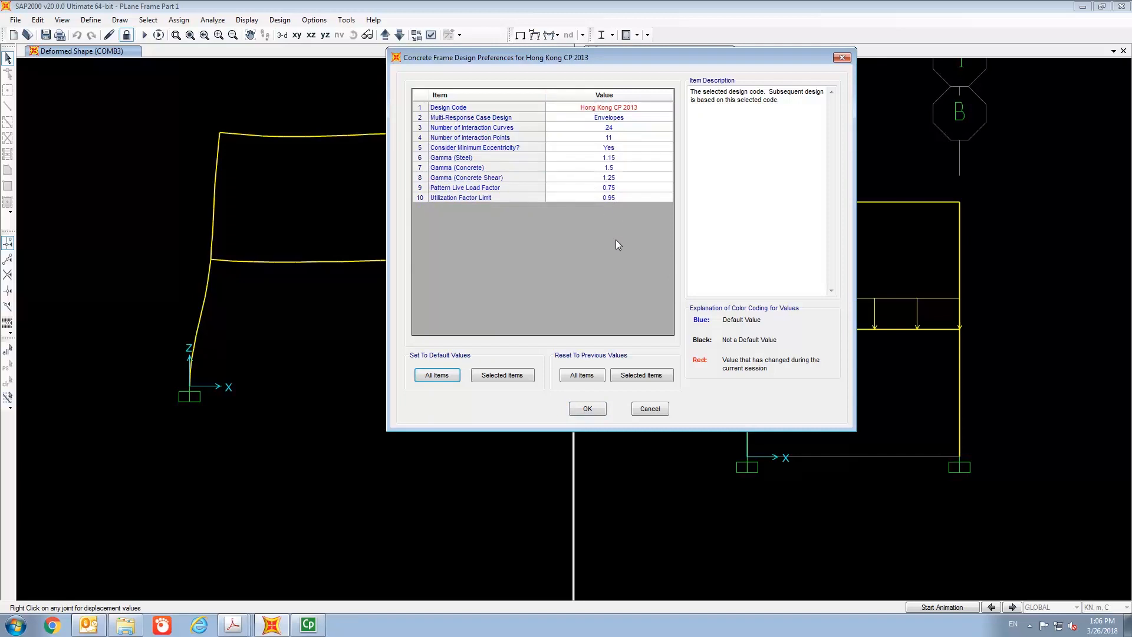
pyautogui.click(595, 412)
# - Select COMB4 as the design load combination and turn off automatically generated code-based combinations
pyautogui.click(282, 21)
pyautogui.moveTo(303, 52)
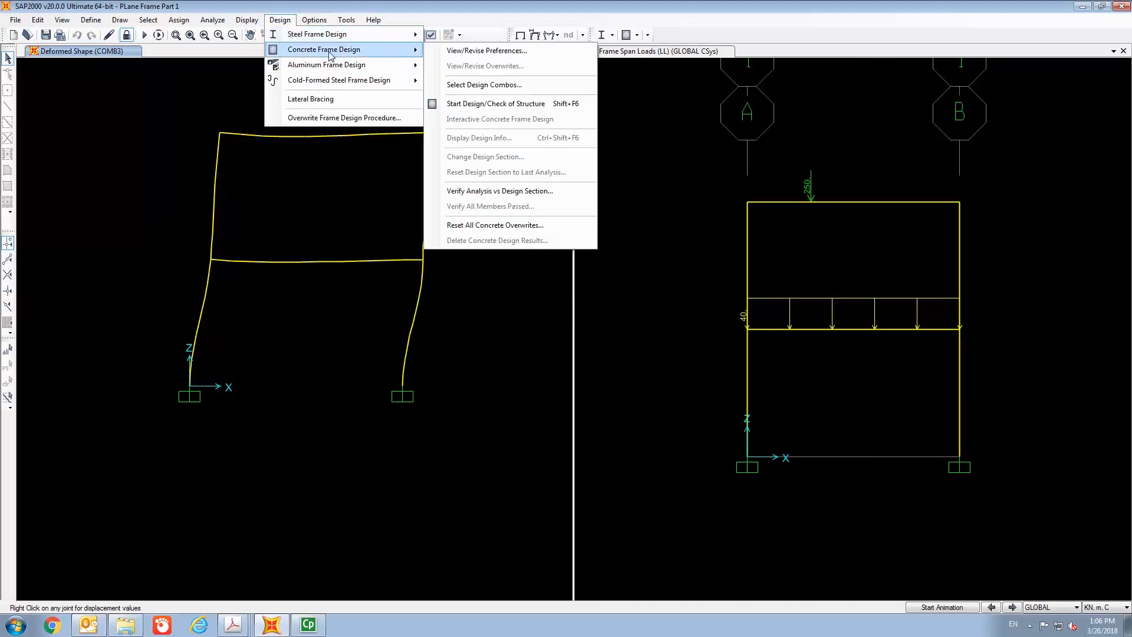
pyautogui.click(483, 87)
pyautogui.moveTo(654, 177); pyautogui.dragTo(735, 39)
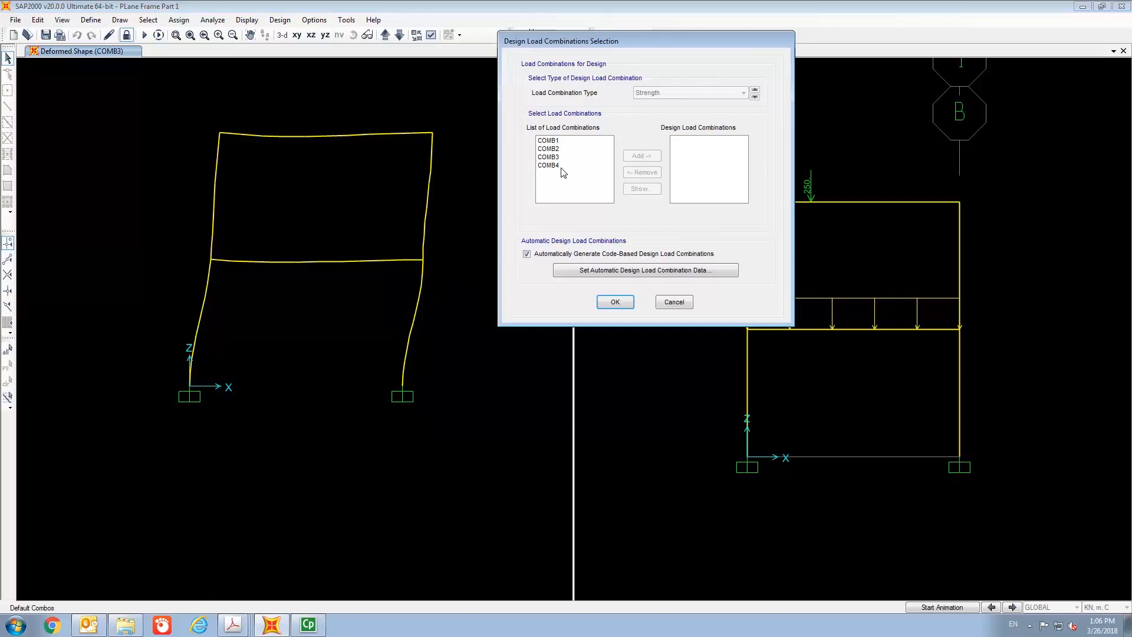
pyautogui.click(565, 168)
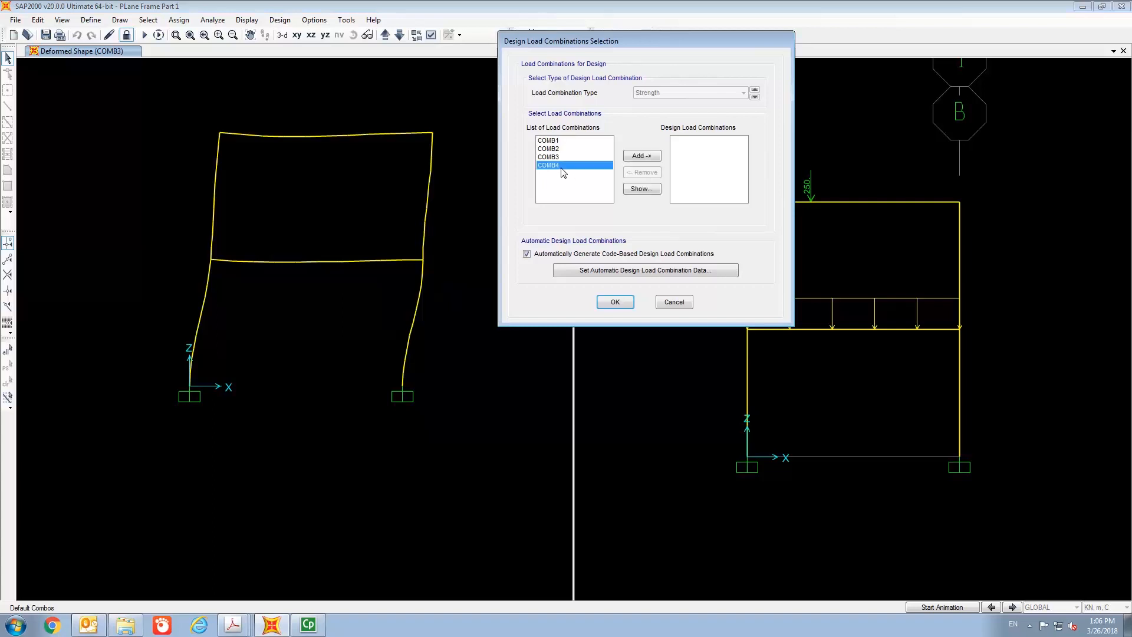
pyautogui.click(630, 158)
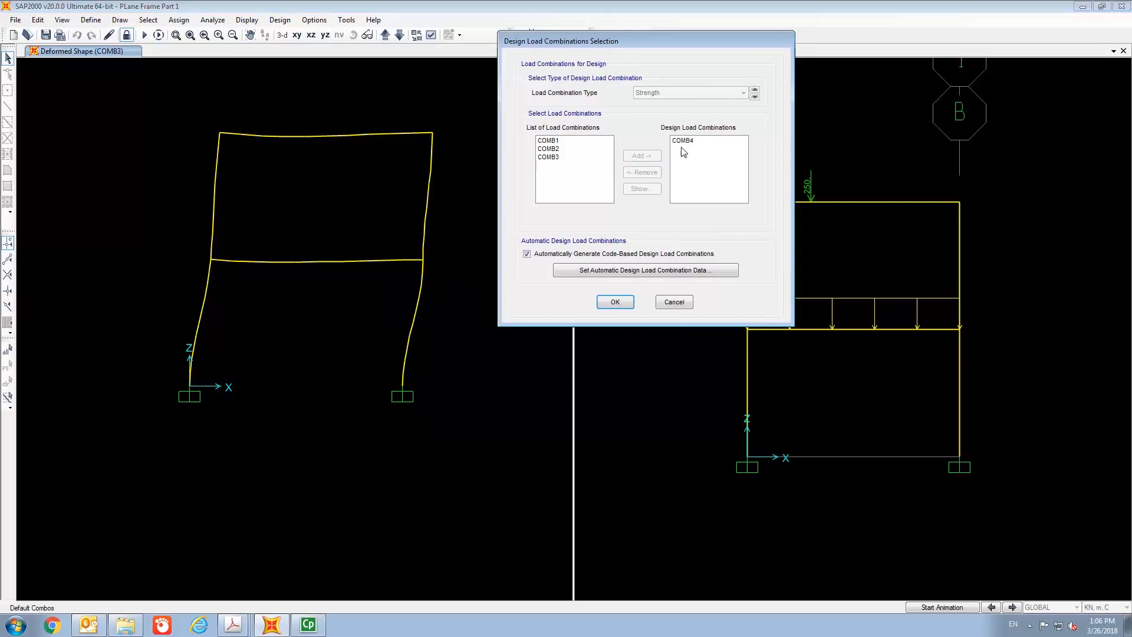
pyautogui.click(527, 255)
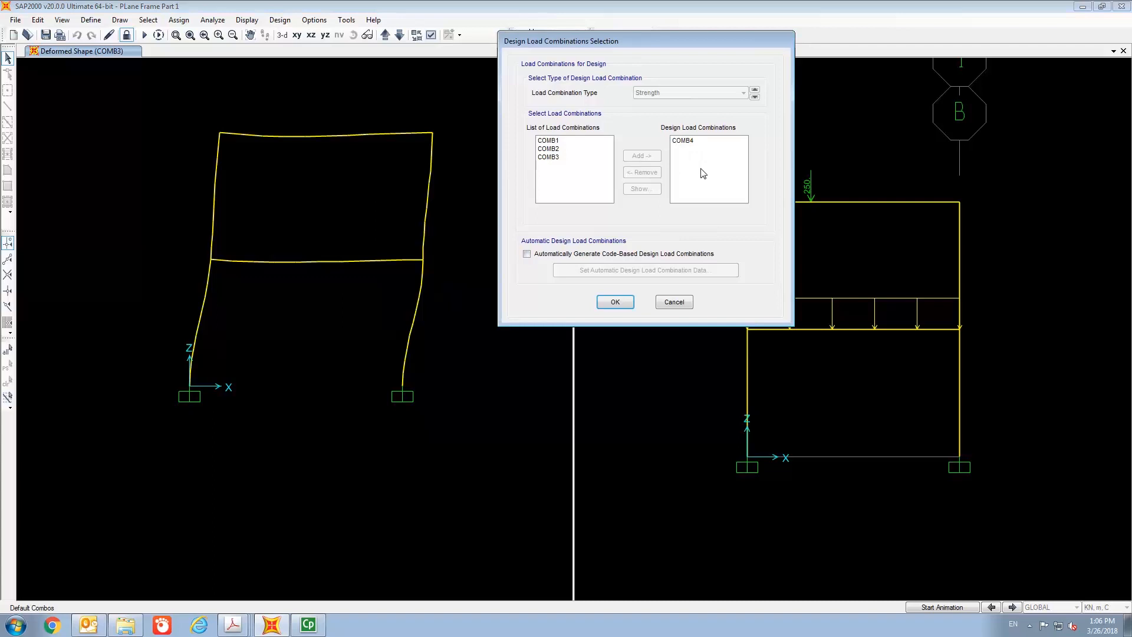
pyautogui.click(616, 302)
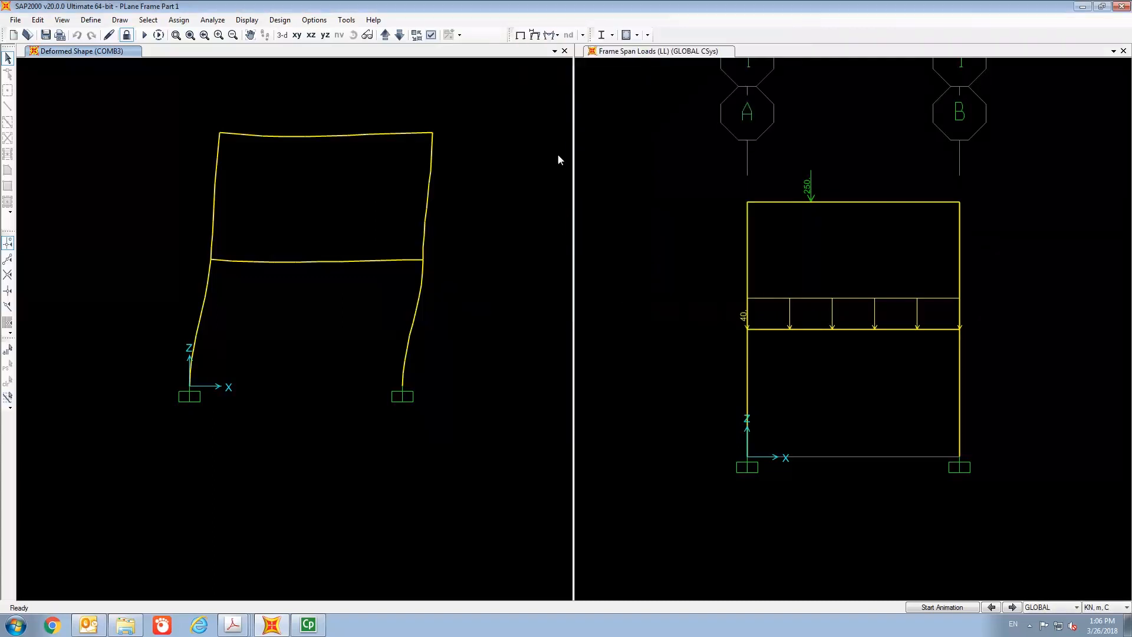
# - Start the concrete frame design check of the structure
pyautogui.click(285, 23)
pyautogui.moveTo(298, 51)
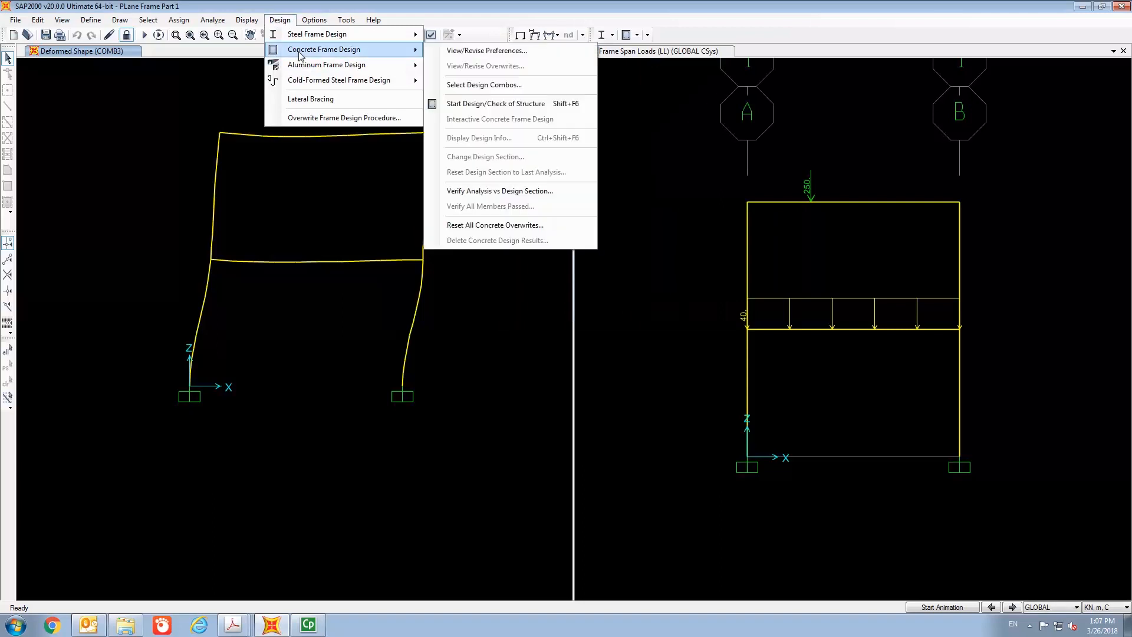
pyautogui.click(488, 105)
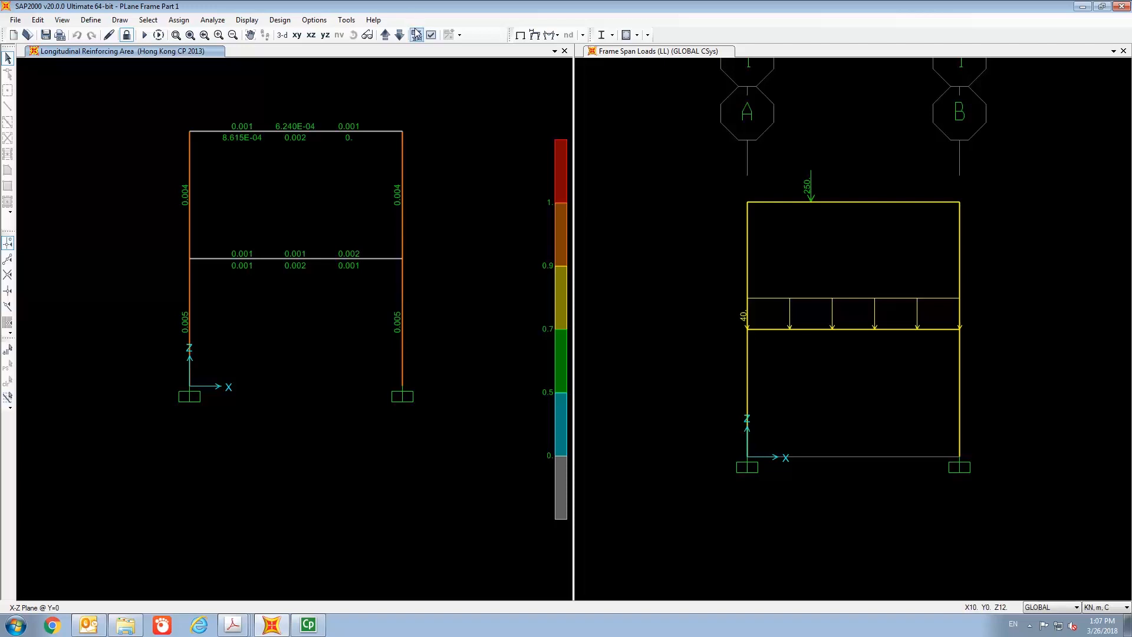
# - Choose the Hong Kong CP 2013 concrete beam summary data table for display
pyautogui.click(280, 24)
pyautogui.click(280, 21)
pyautogui.click(247, 20)
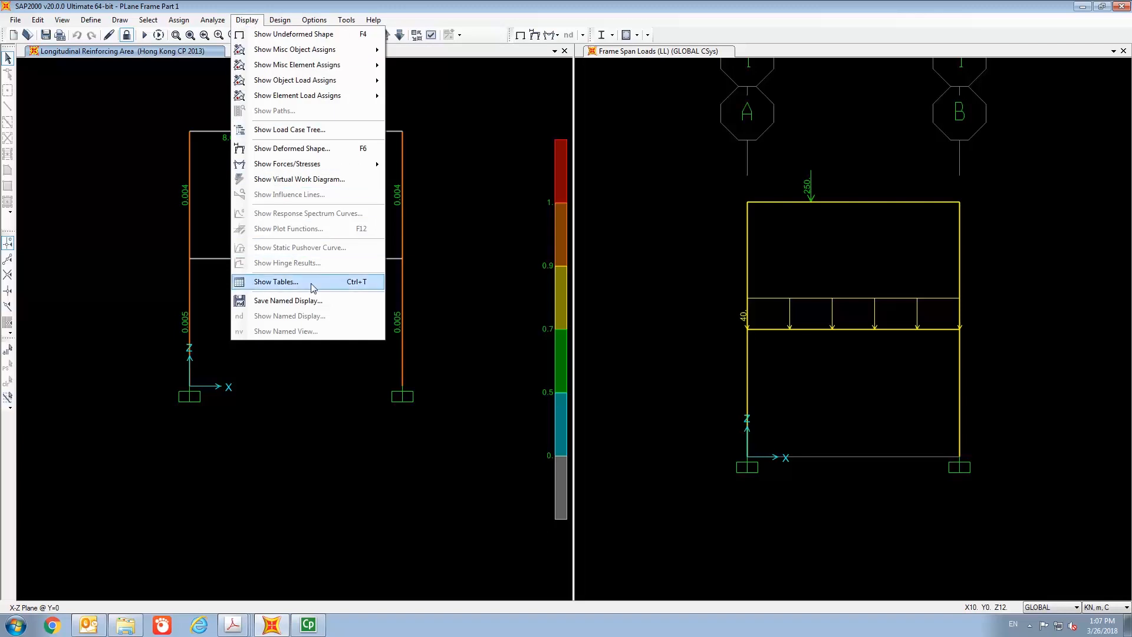
pyautogui.click(276, 282)
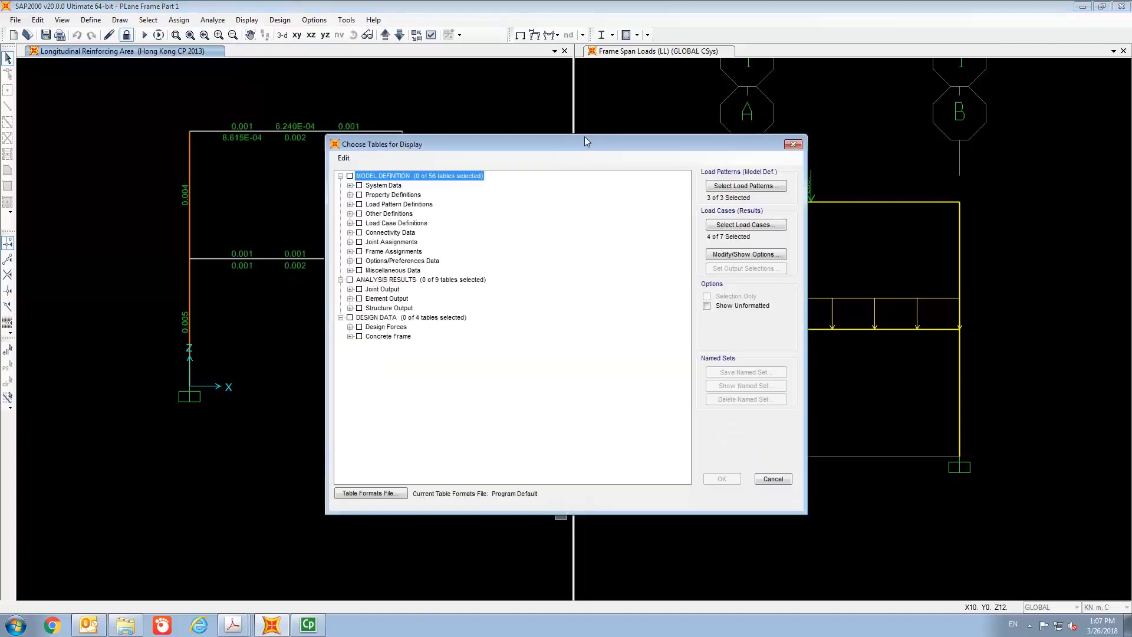
pyautogui.moveTo(583, 138); pyautogui.dragTo(579, 25)
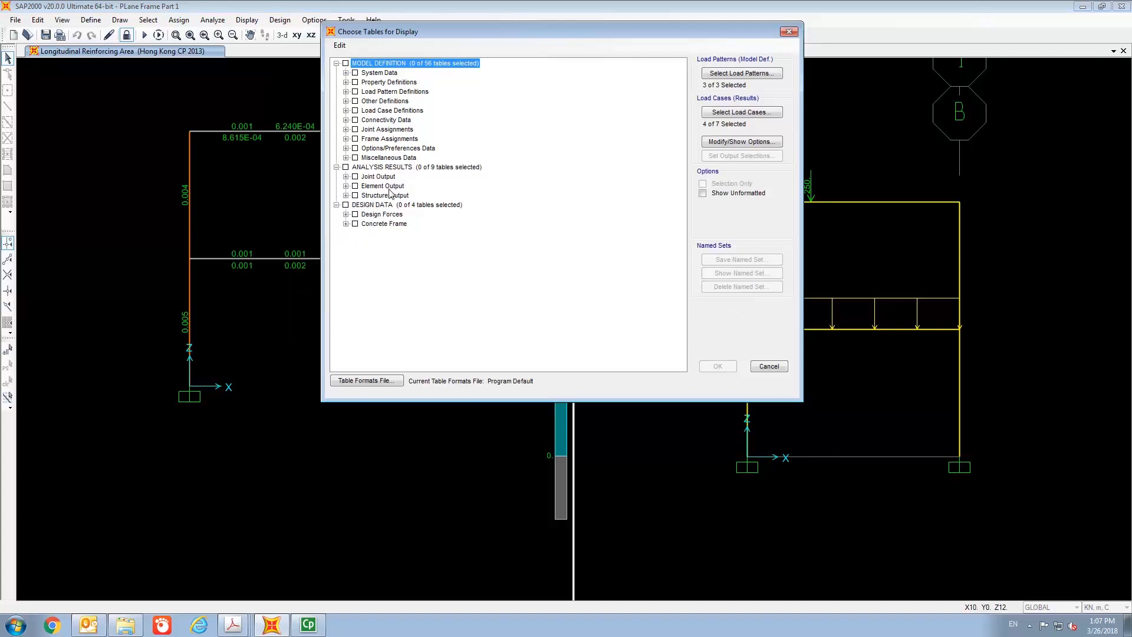
pyautogui.click(346, 225)
pyautogui.click(355, 233)
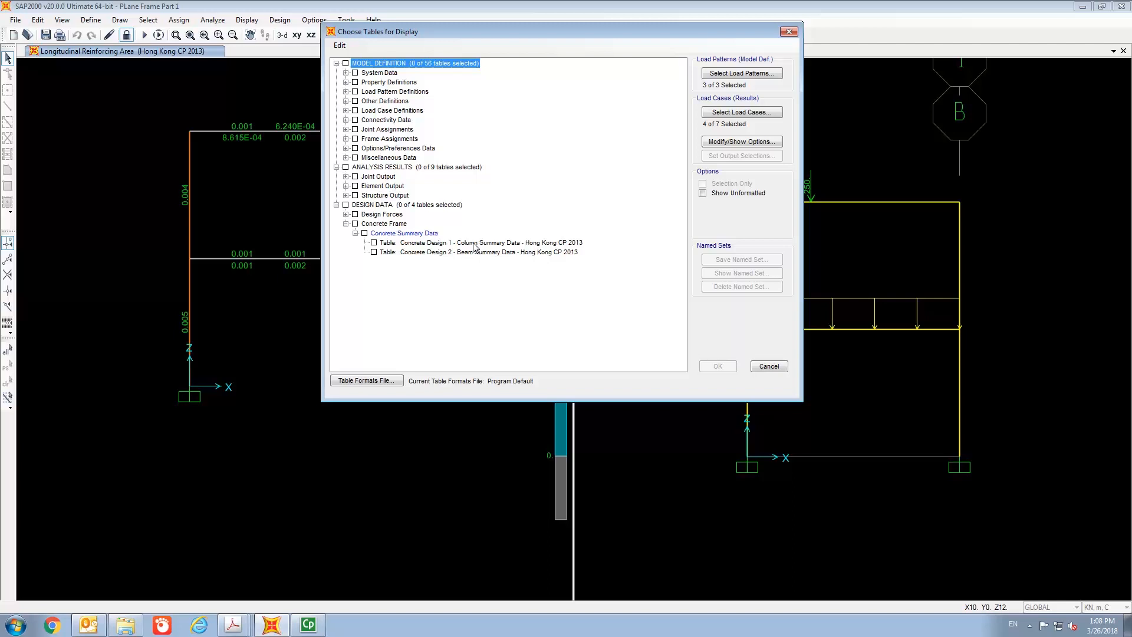
pyautogui.click(374, 253)
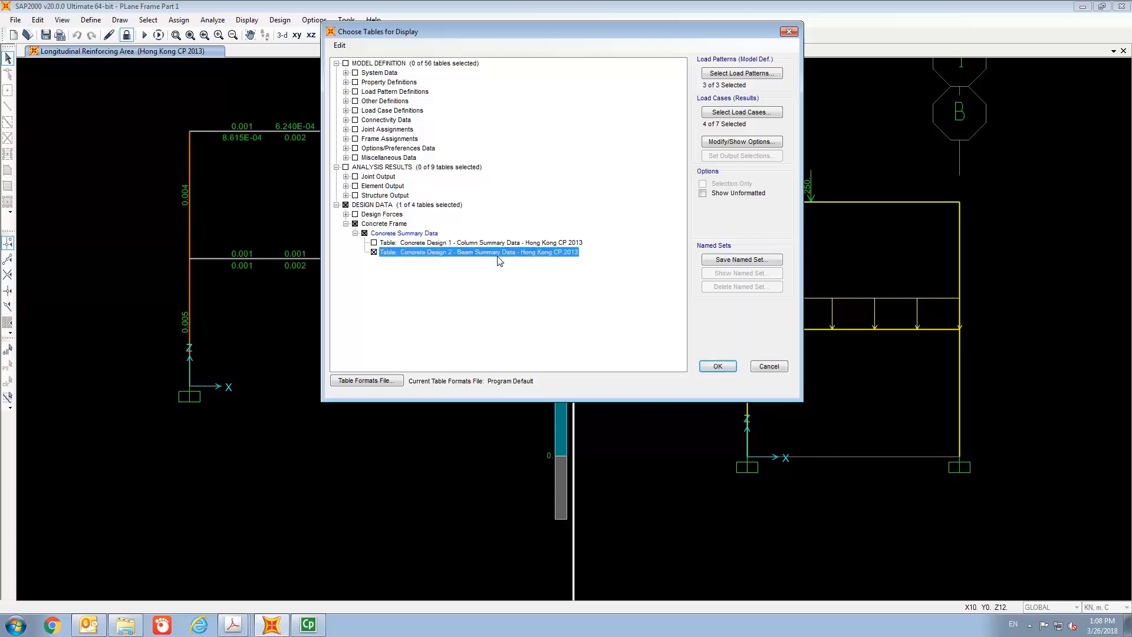
# - Restrict the table's load case results to COMB4 only and display the beam summary table
pyautogui.click(751, 113)
pyautogui.moveTo(612, 249); pyautogui.dragTo(795, 112)
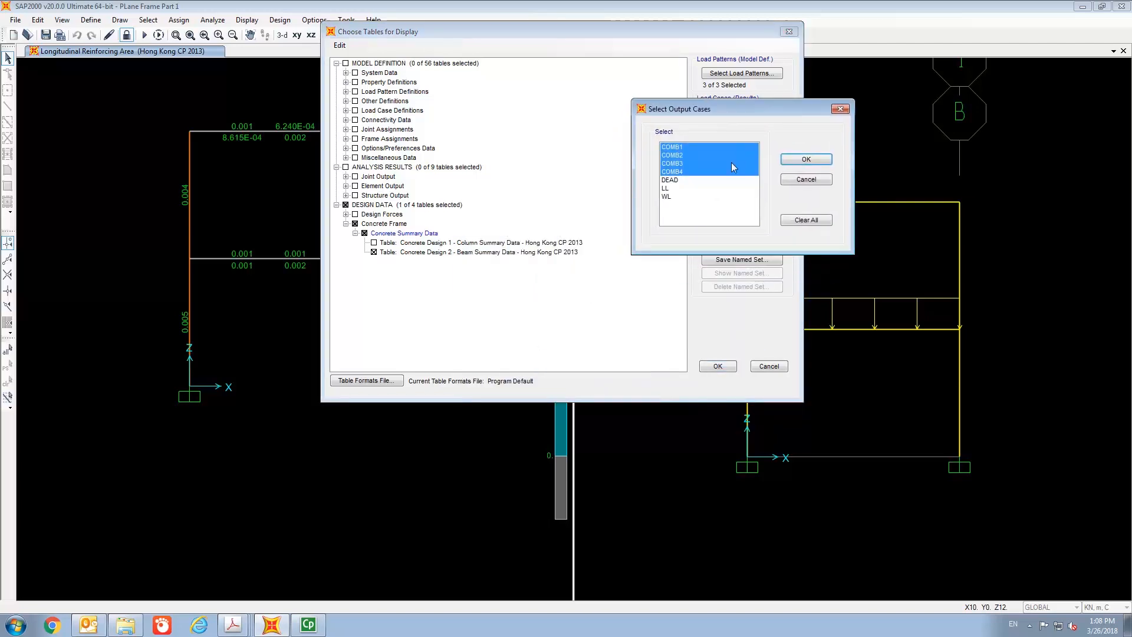
pyautogui.click(693, 172)
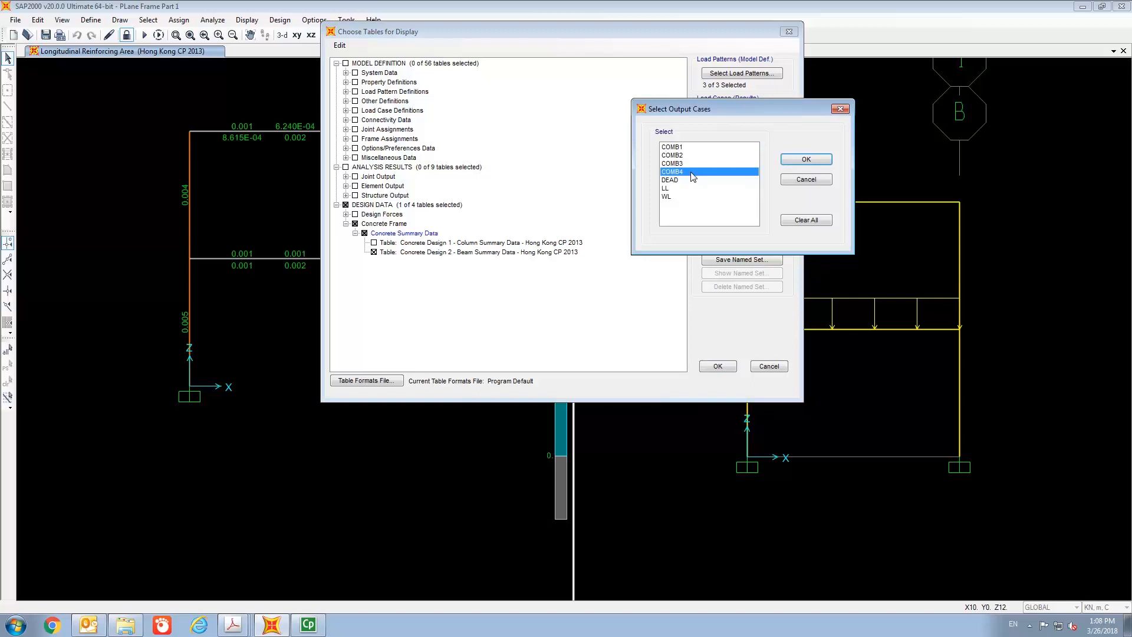
pyautogui.click(808, 160)
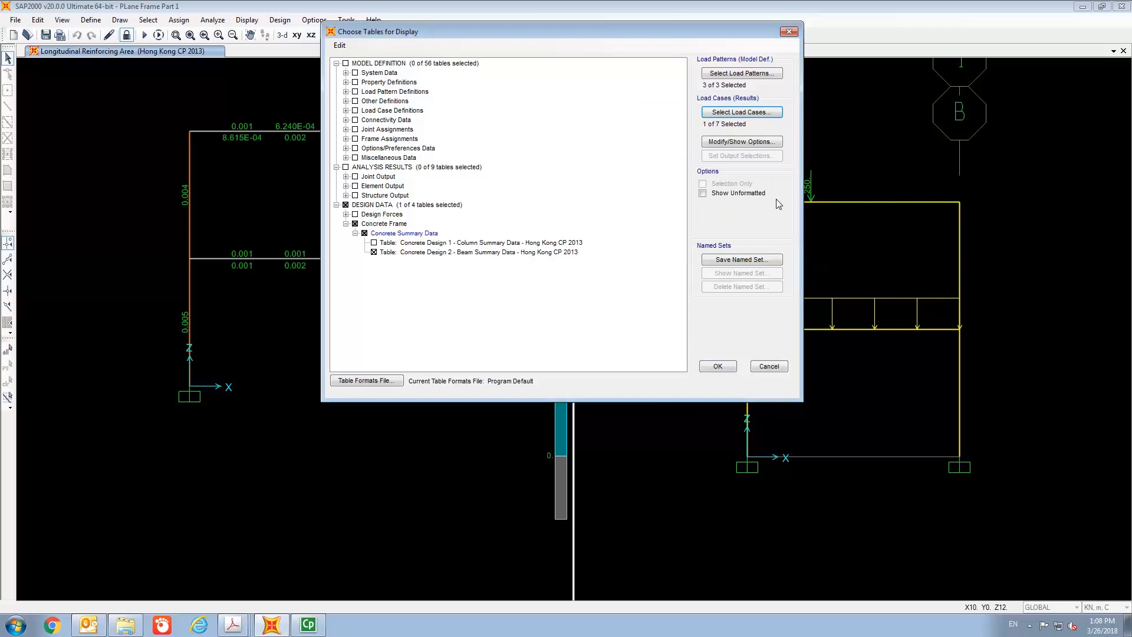
pyautogui.click(717, 368)
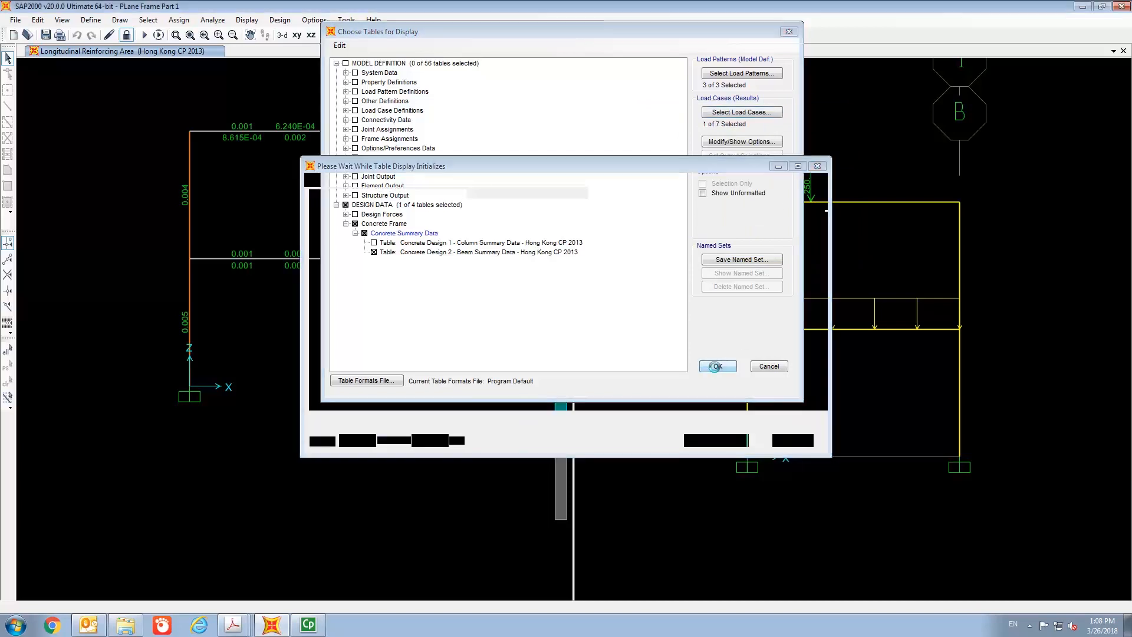
# - Maximize the beam summary table window and export the current table to Excel
pyautogui.click(798, 166)
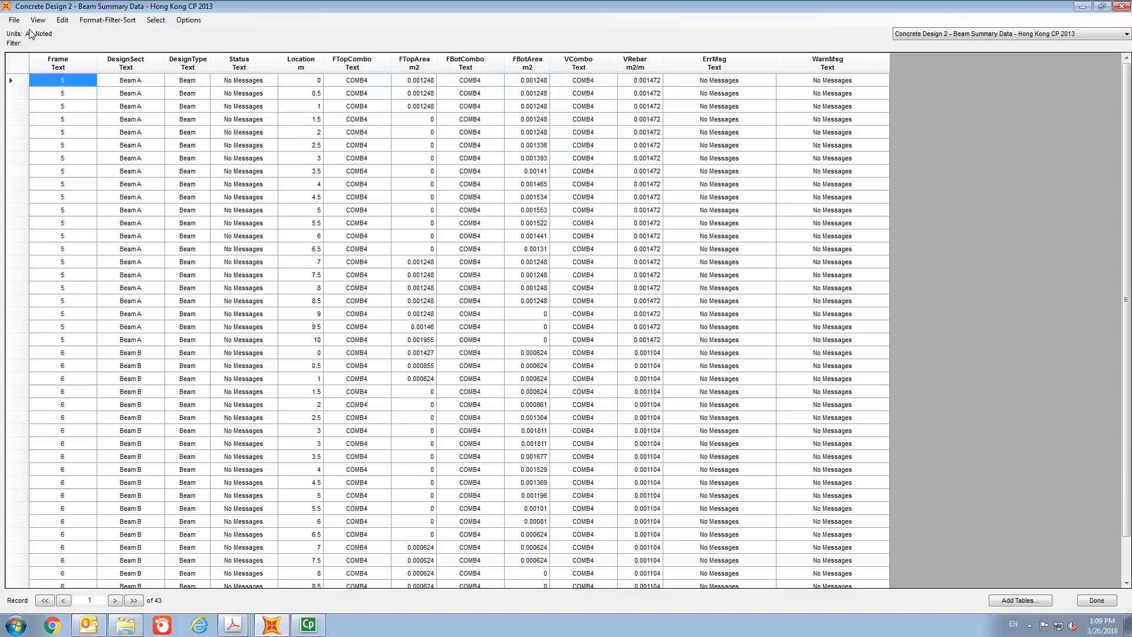
pyautogui.click(14, 21)
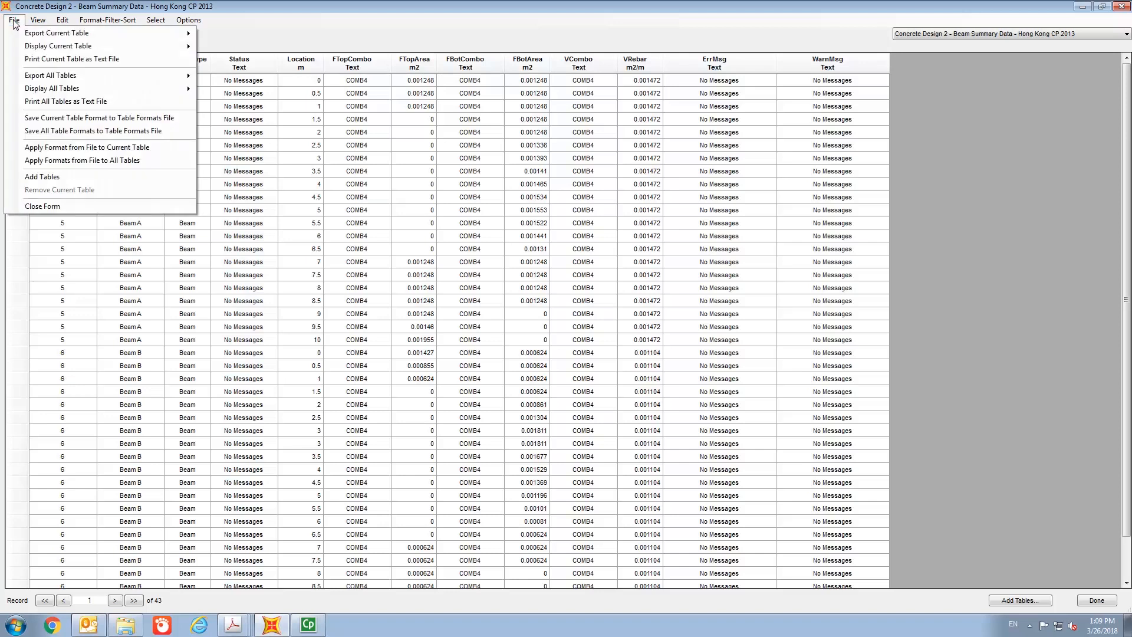
pyautogui.moveTo(20, 35)
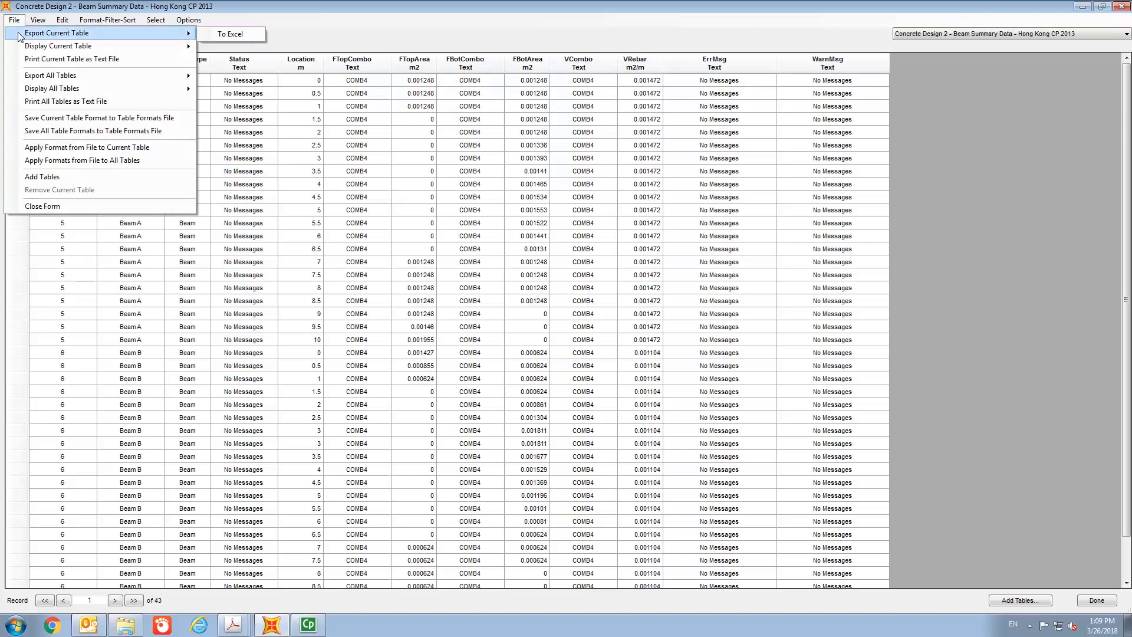
pyautogui.click(228, 35)
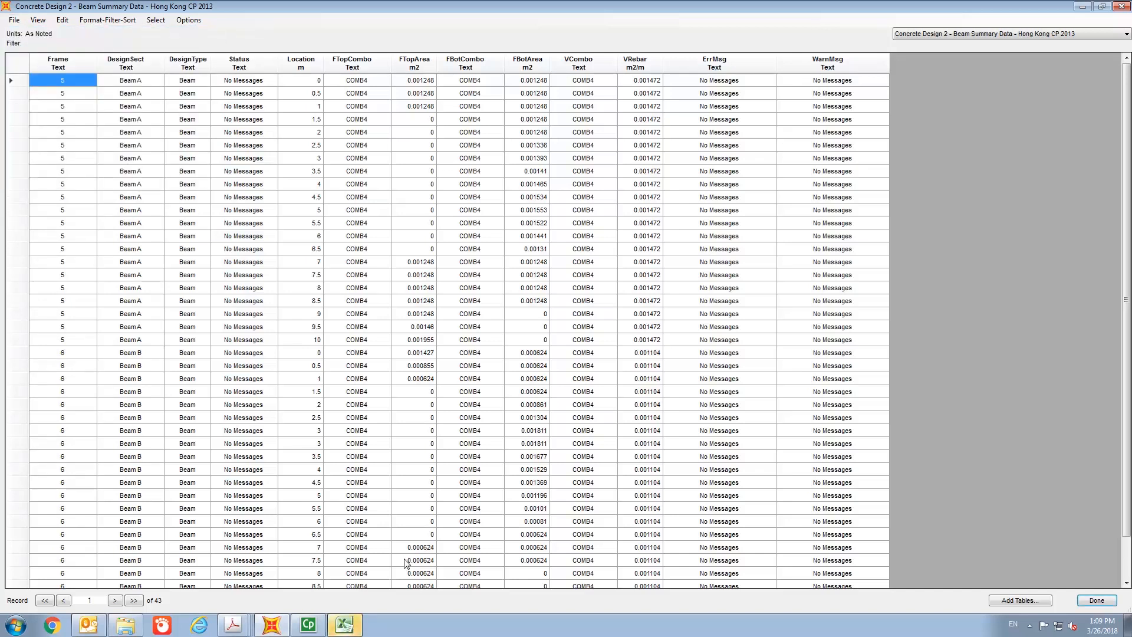
# - In Excel, select the whole exported worksheet and center-align all its cells
pyautogui.click(344, 625)
pyautogui.click(435, 48)
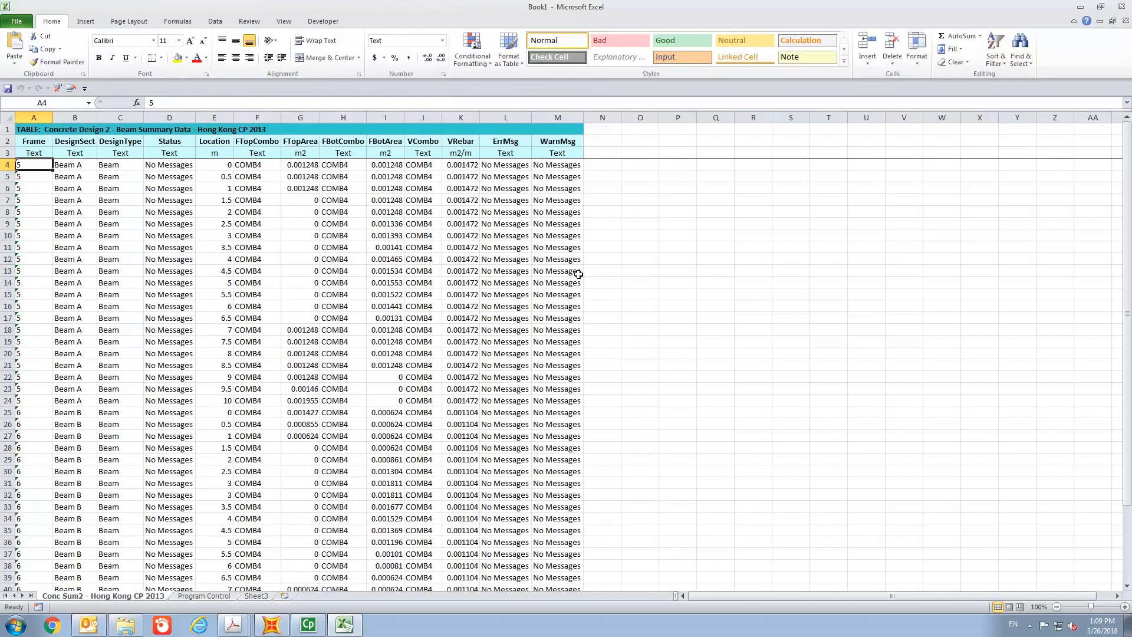
pyautogui.click(7, 118)
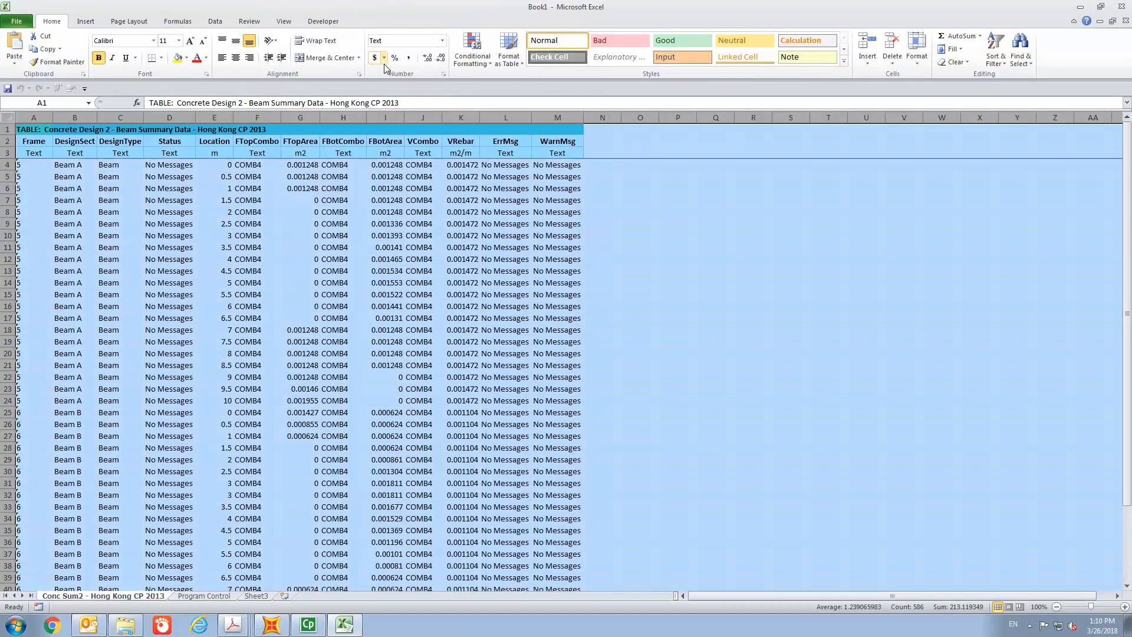
pyautogui.click(236, 57)
pyautogui.click(678, 257)
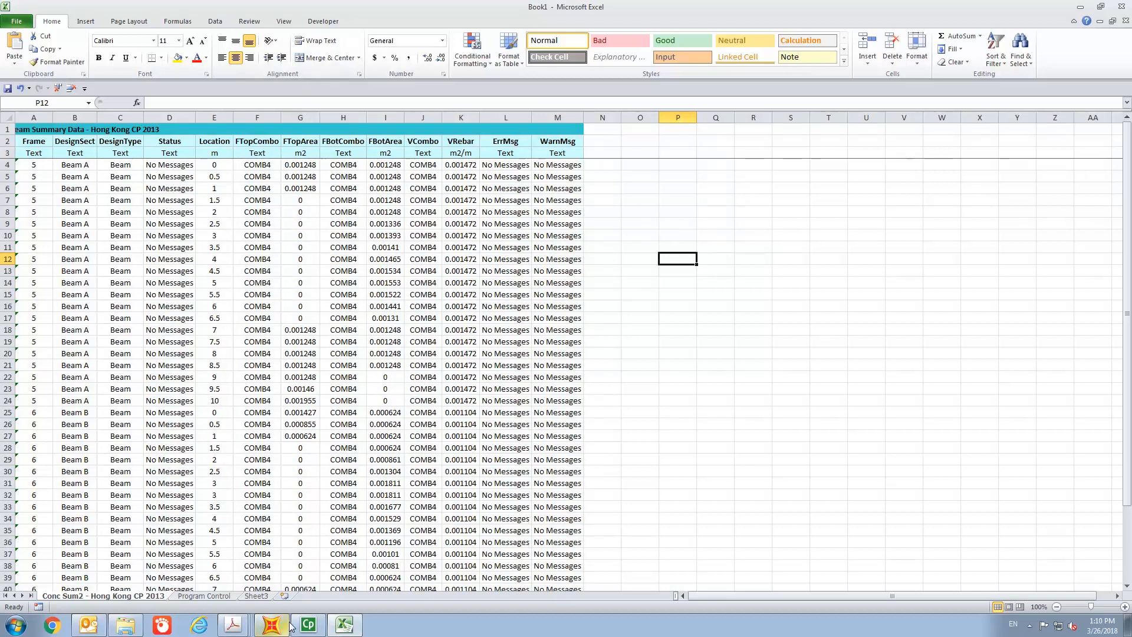
# - Switch back to SAP2000 and close the beam summary data table
pyautogui.moveTo(290, 627)
pyautogui.click(274, 597)
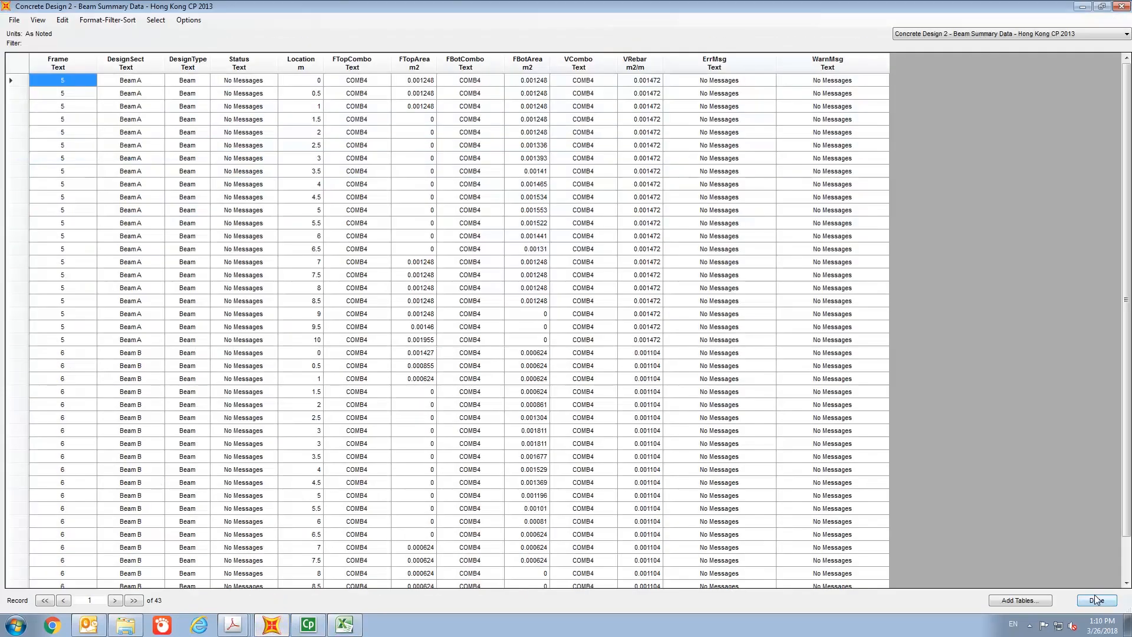
pyautogui.click(1096, 600)
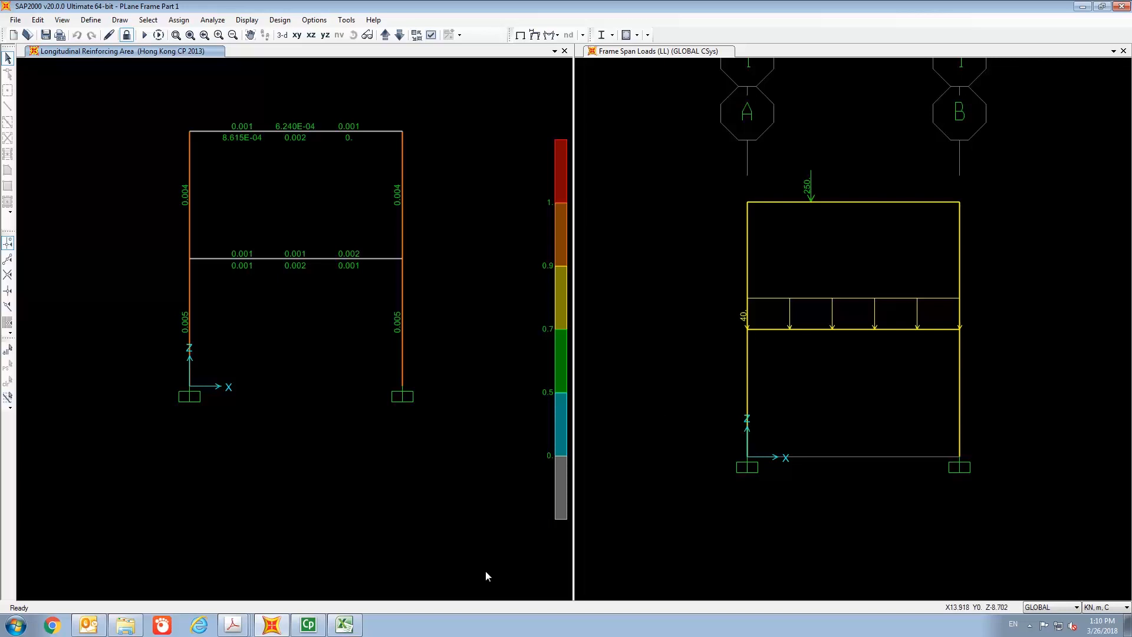
pyautogui.moveTo(315, 629)
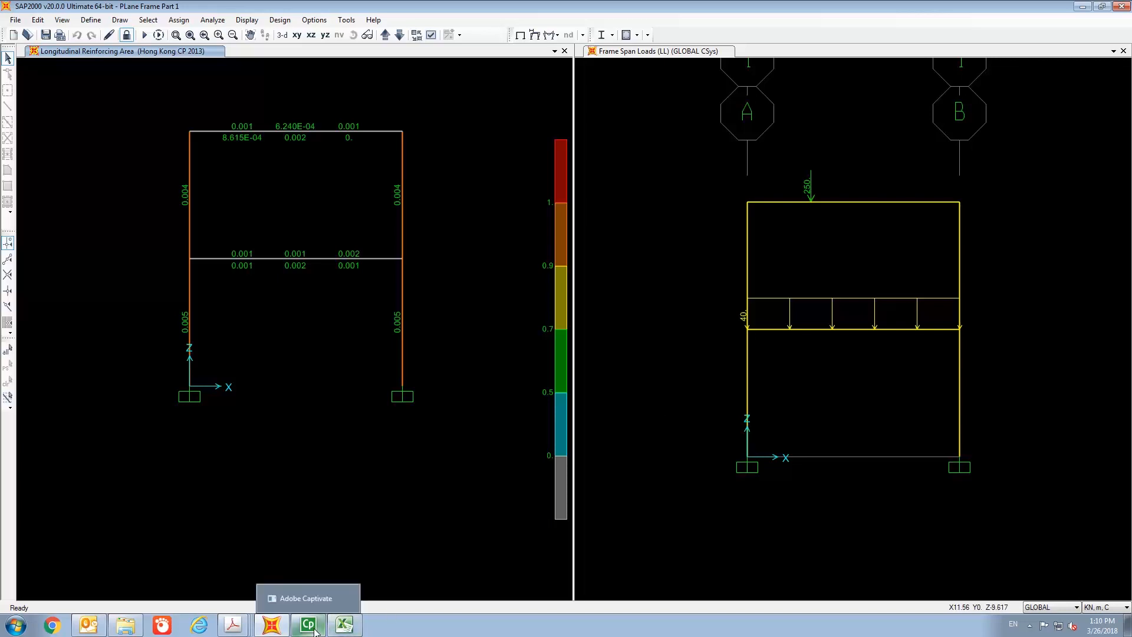